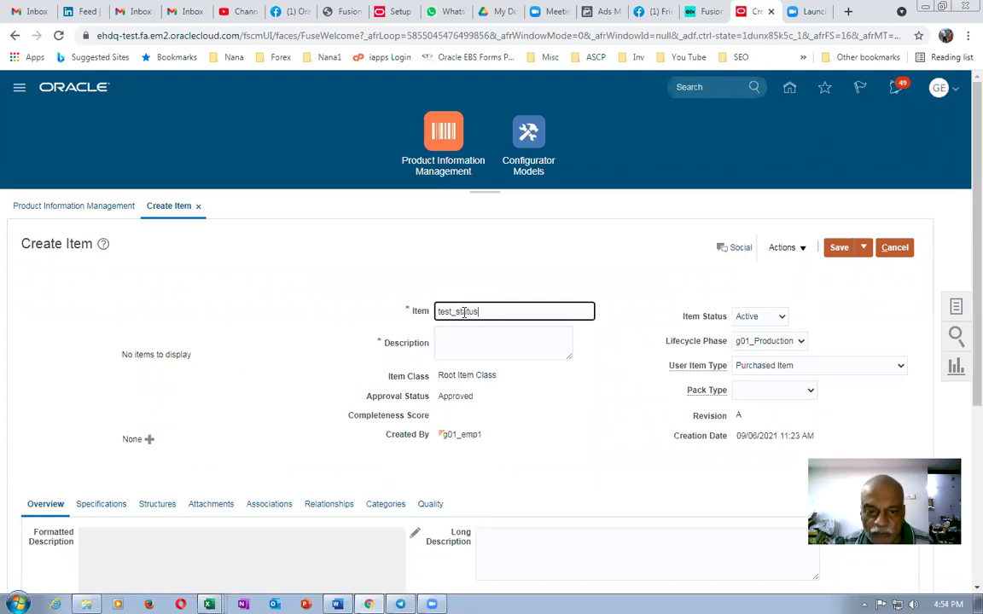
Copy the item name test_status into the new item's Description.
drag(510, 316, 385, 319)
key(ctrl+c)
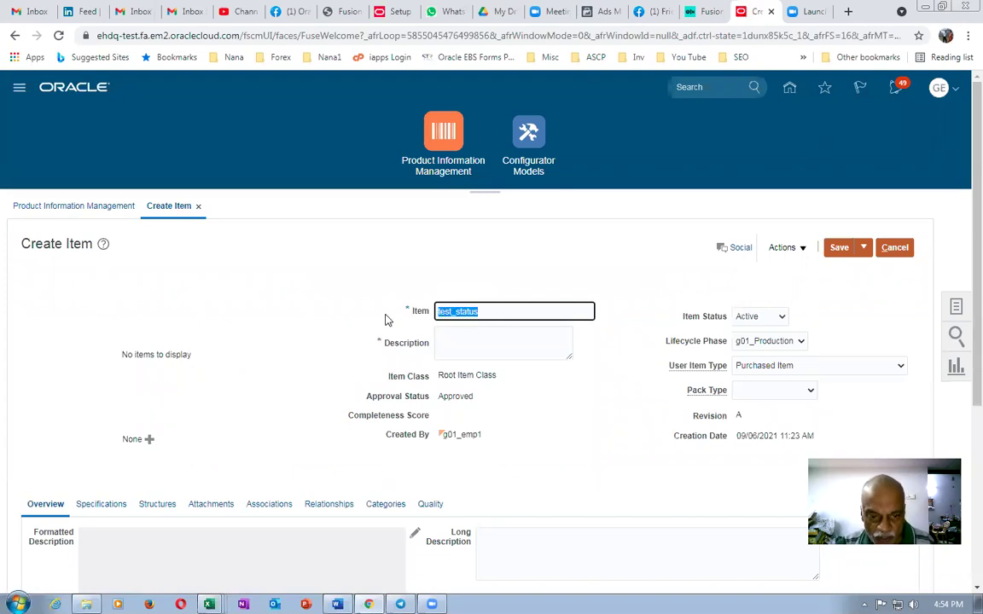
click(500, 348)
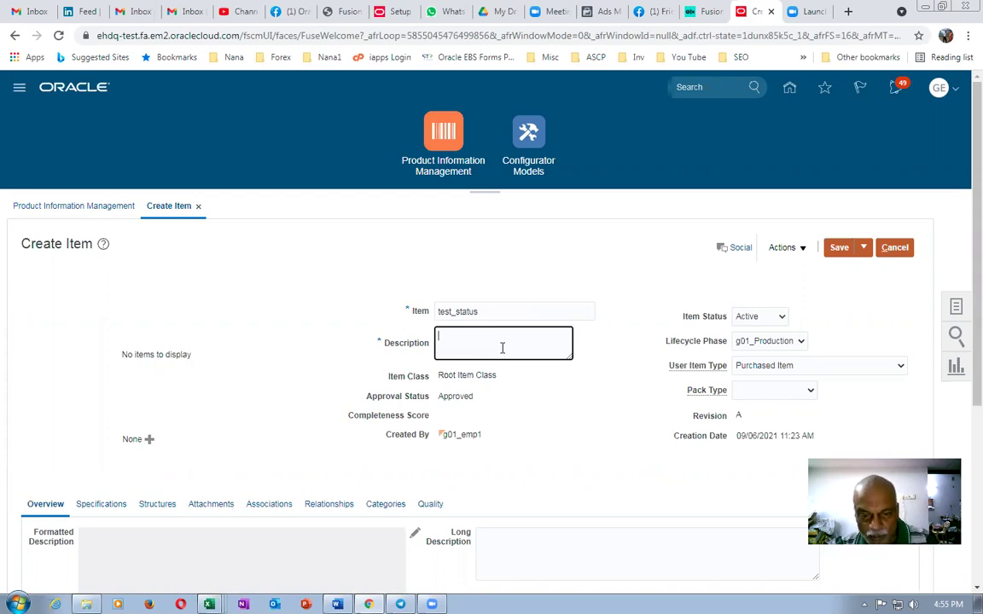
key(ctrl+v)
Review the Material Control settings in the new item's Inventory specifications.
scroll(756, 294, down, 1)
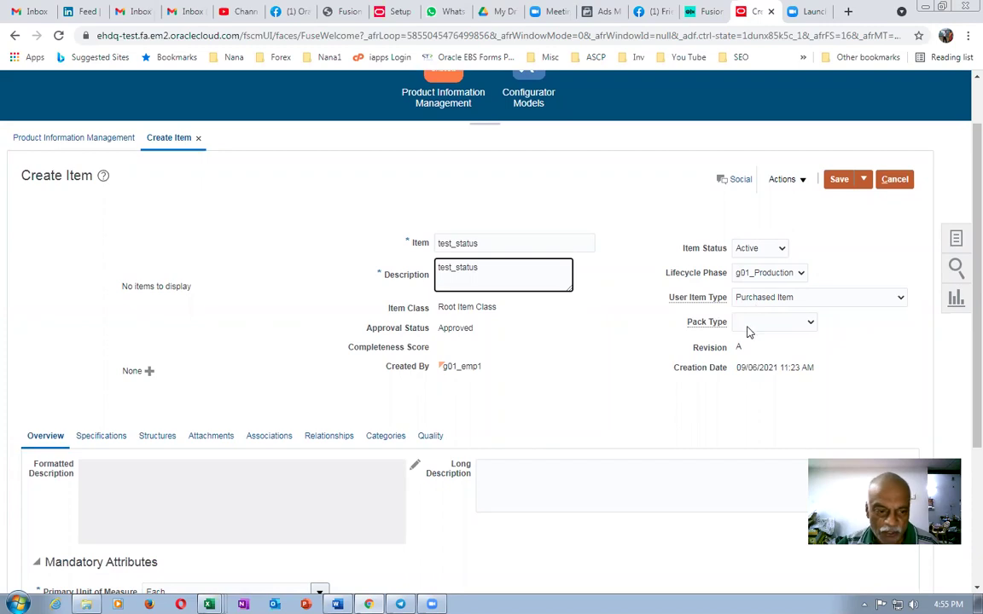
click(59, 343)
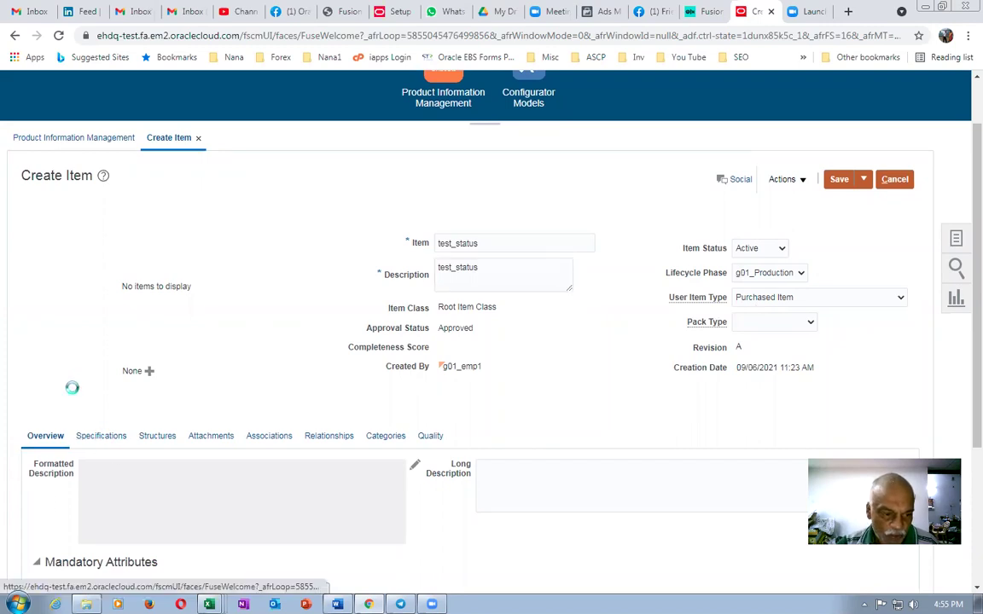
click(100, 435)
scroll(77, 418, down, 3)
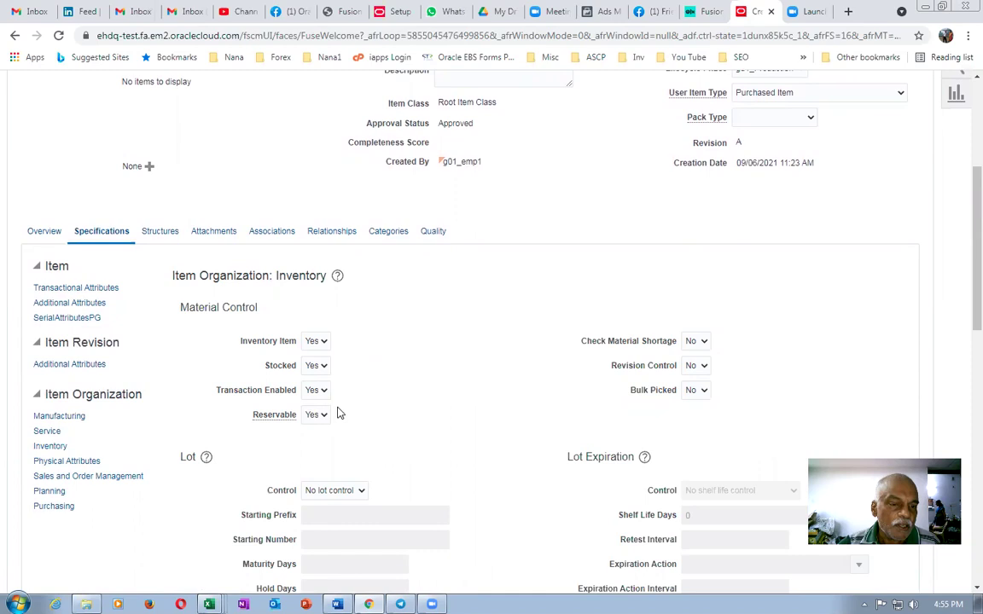
Assign the item to organization G011 in its organization associations.
click(278, 233)
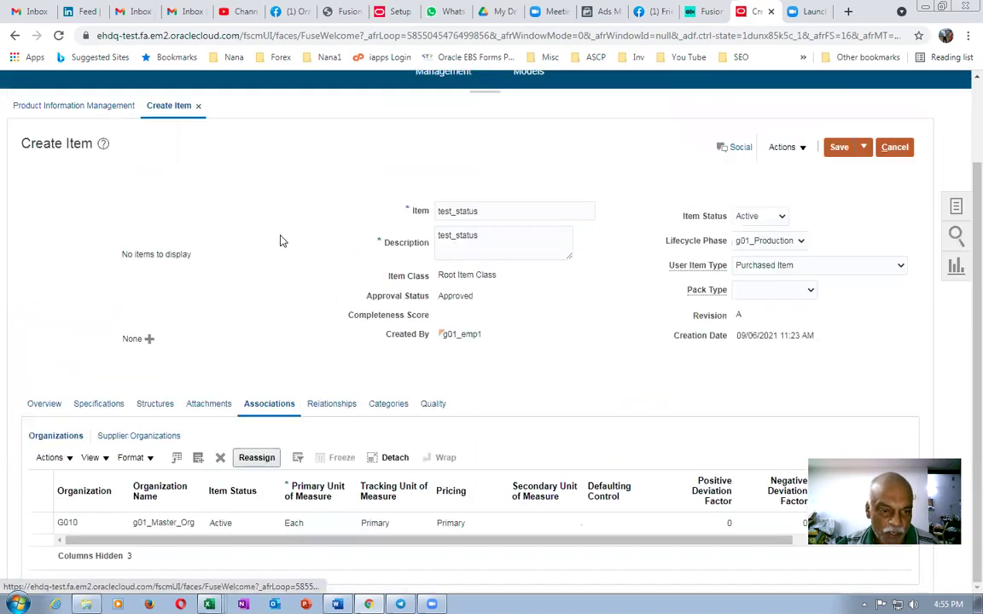
click(50, 458)
click(79, 502)
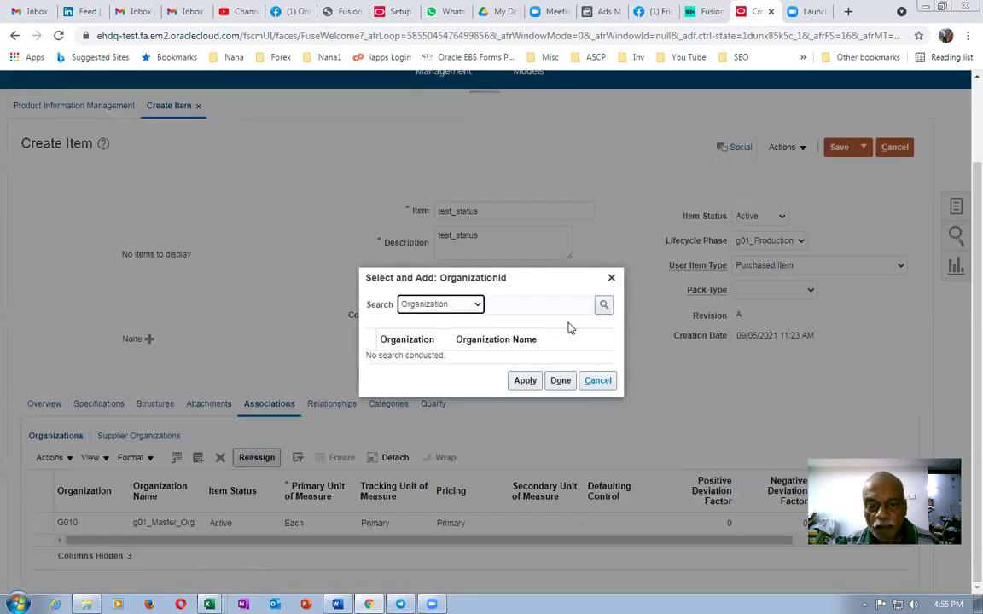
text(G011)
key(Return)
click(372, 349)
click(525, 394)
click(559, 392)
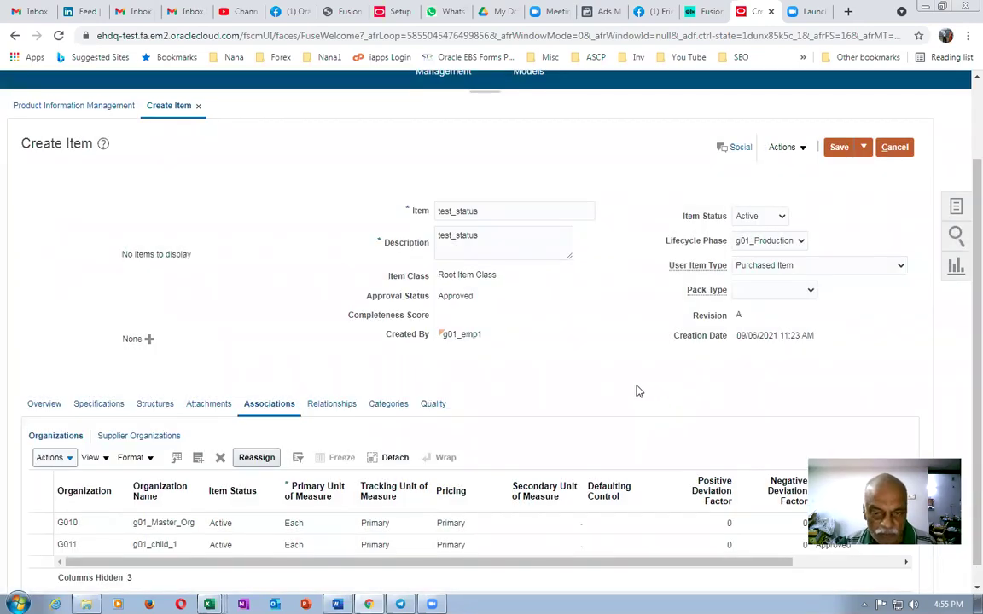
Save the new test_status item and close it.
scroll(636, 391, up, 2)
click(864, 247)
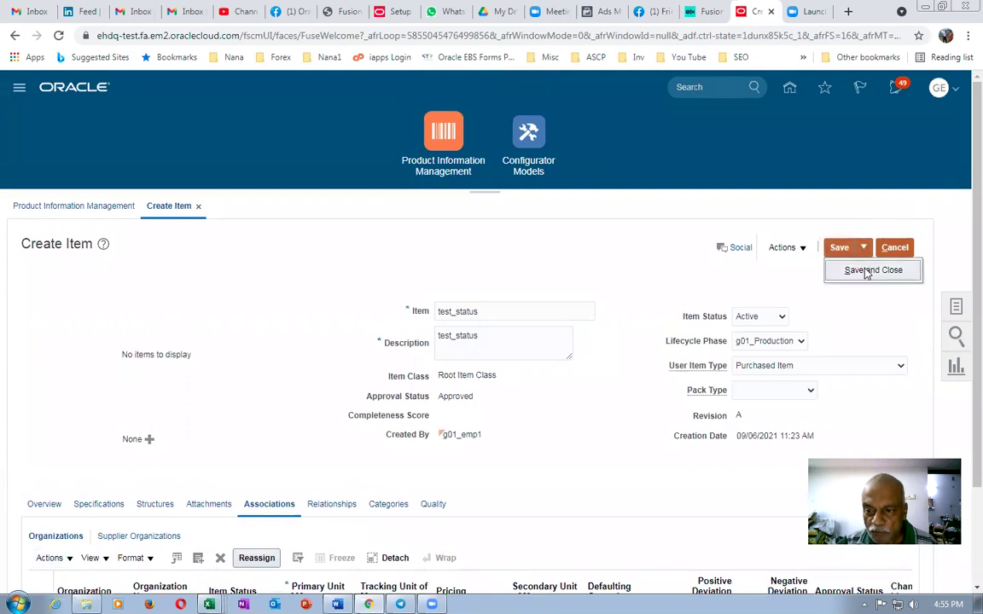
click(865, 271)
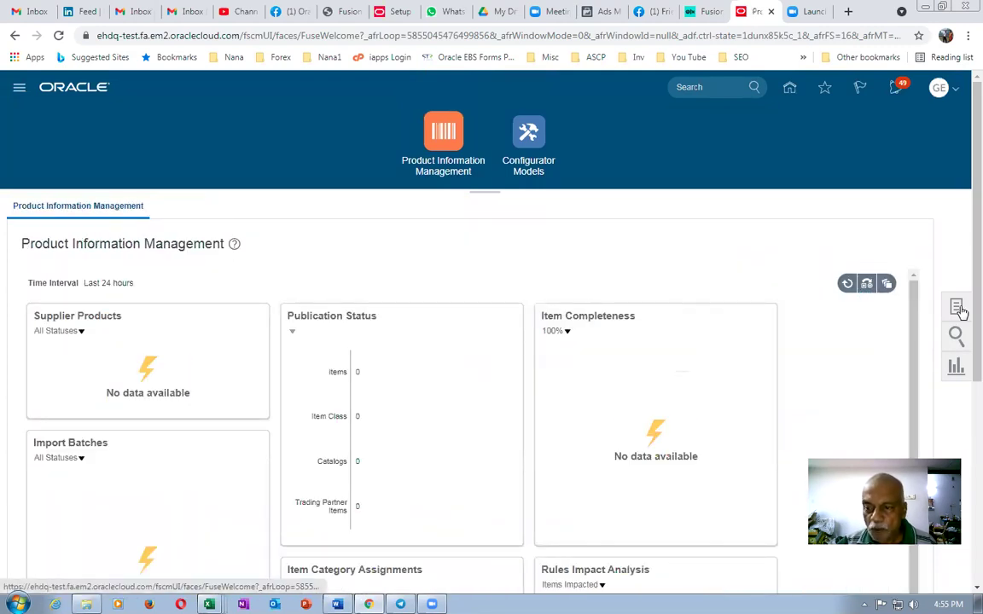
Browse items in the Root Item Class and search for items starting with test_status.
click(956, 307)
click(850, 249)
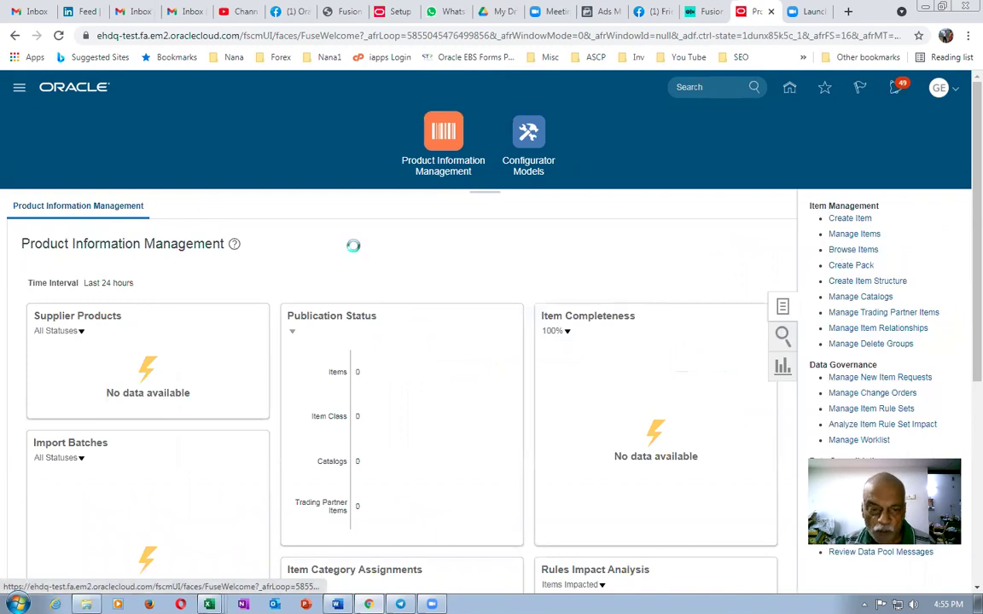
scroll(444, 407, down, 2)
click(472, 359)
text(test_status)
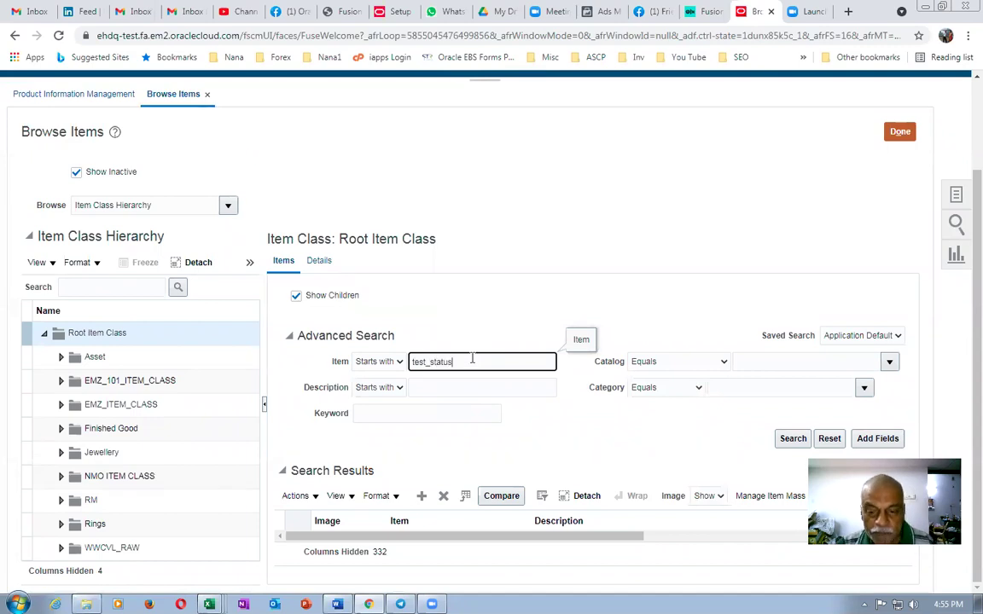
click(801, 438)
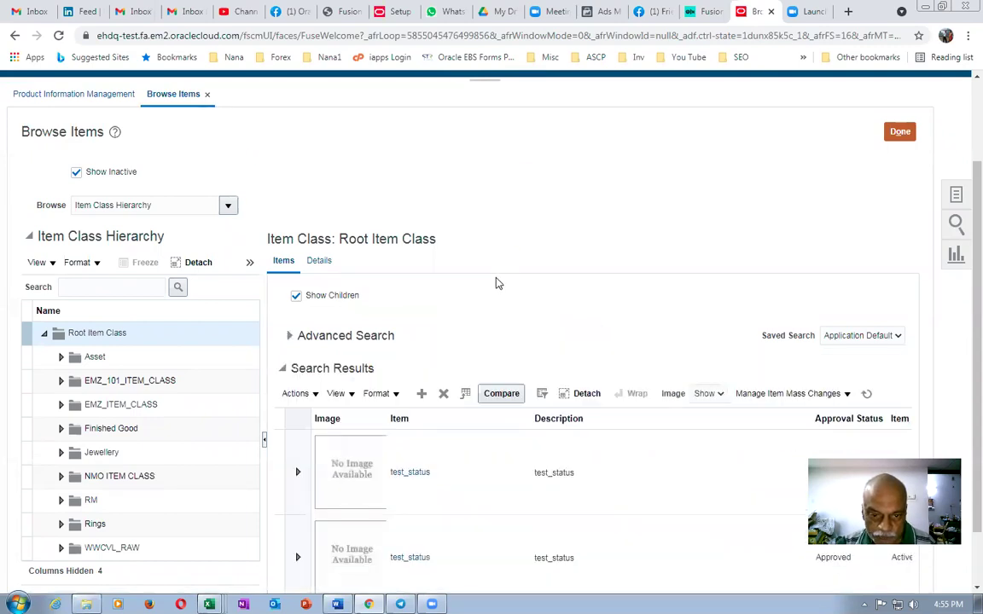
Open the test_status item of master organization G010 and set its Item Status to Inactive, accepting the resulting attribute changes.
scroll(430, 384, down, 1)
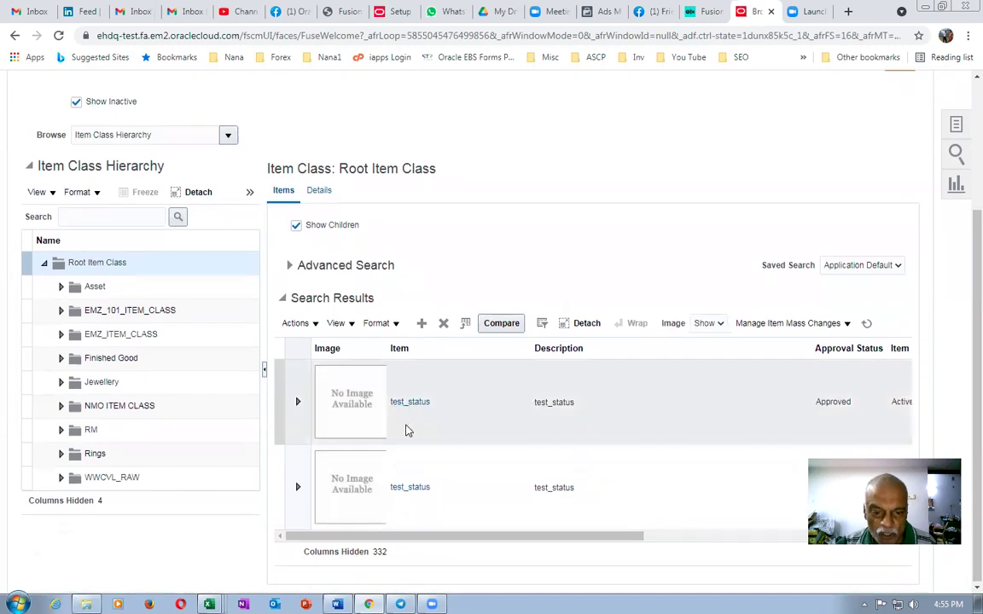
mouse_move(325, 543)
mouse_down()
mouse_move(534, 530)
mouse_move(597, 538)
mouse_move(321, 540)
mouse_move(329, 540)
mouse_up()
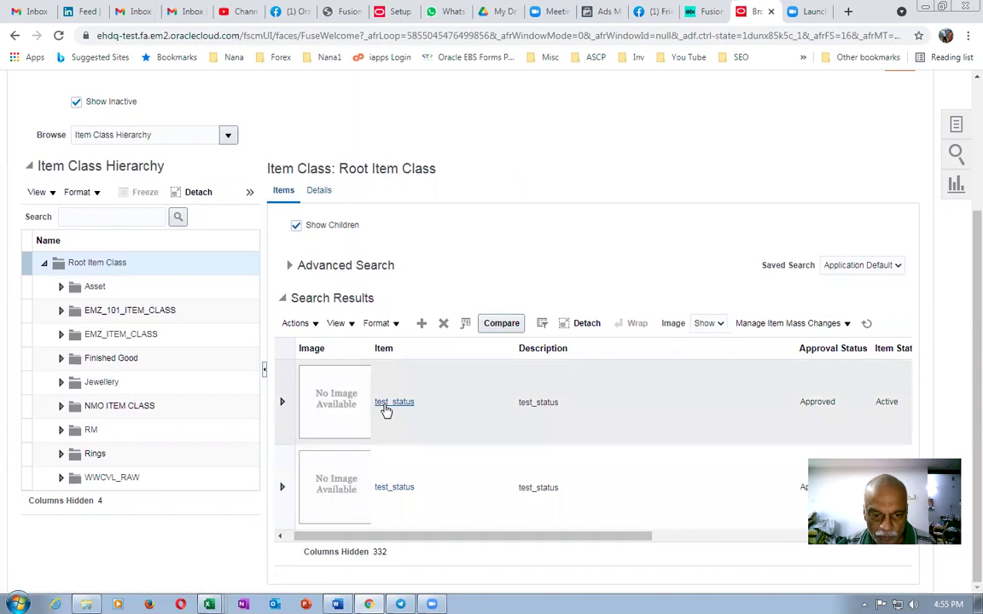
click(385, 404)
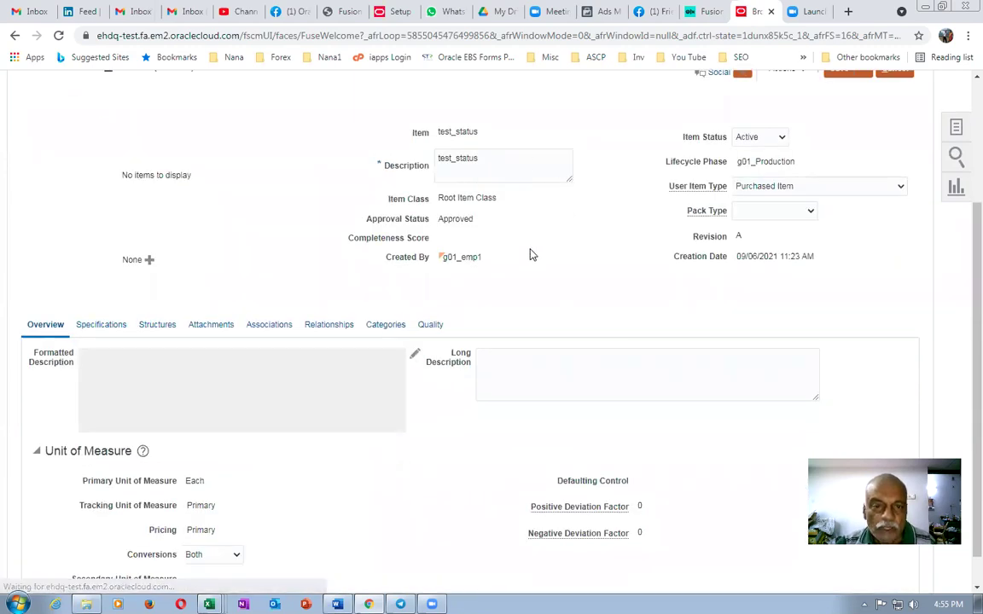
click(756, 141)
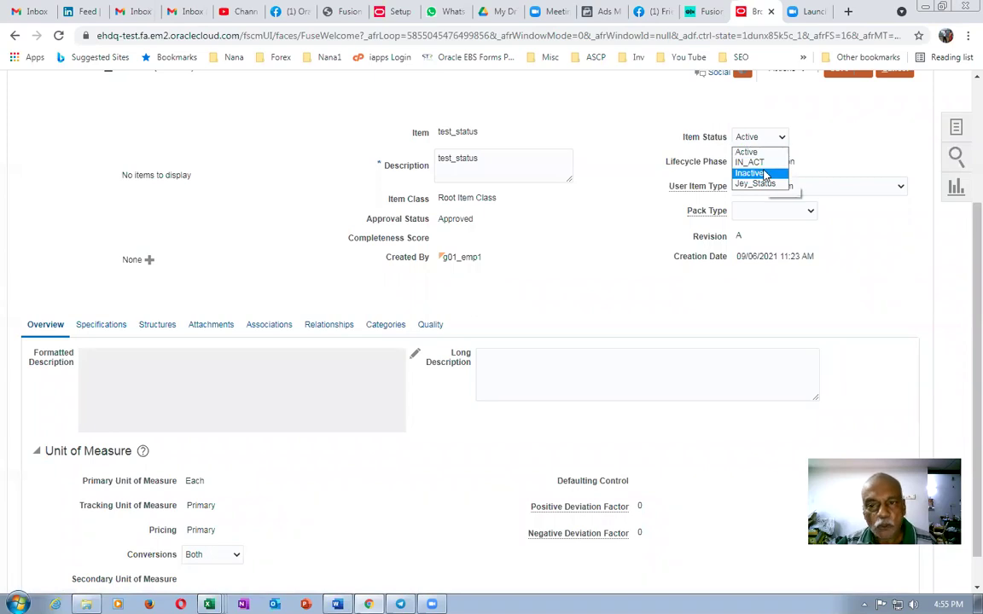
click(762, 173)
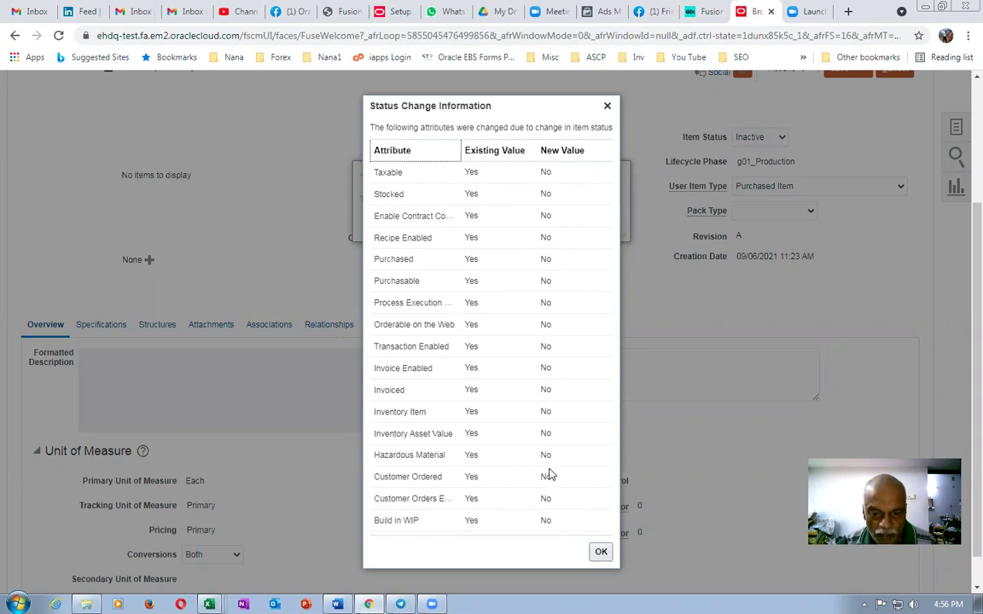
click(600, 553)
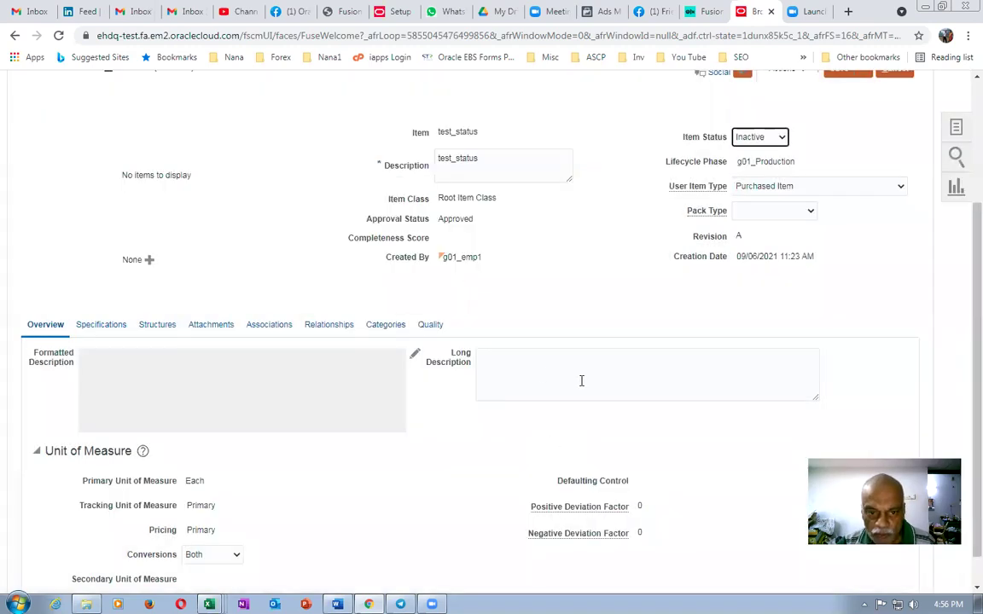
Save and close the G010 item, acknowledging the warning about deleting existing costs.
scroll(849, 213, up, 3)
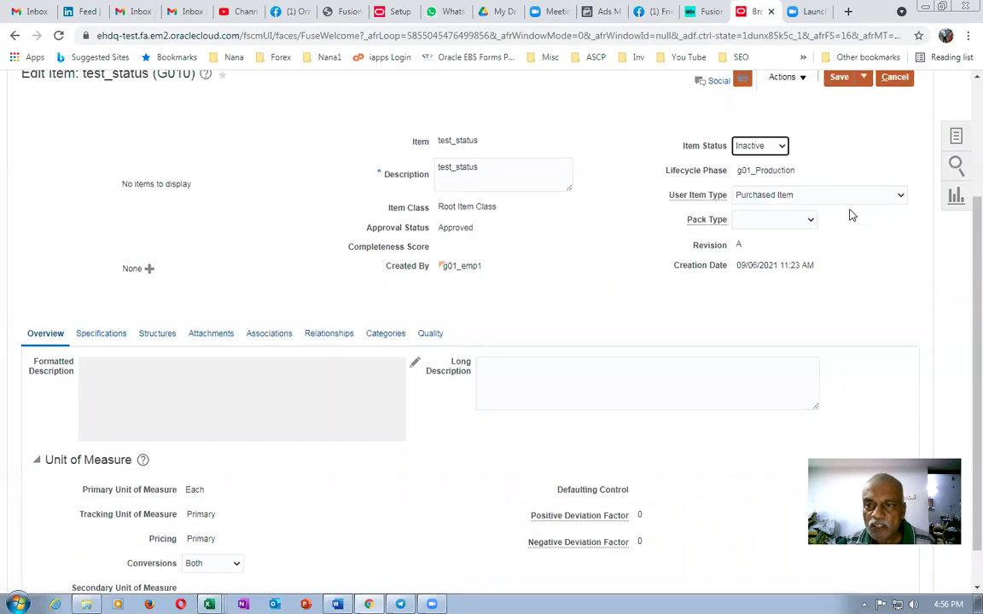
click(864, 249)
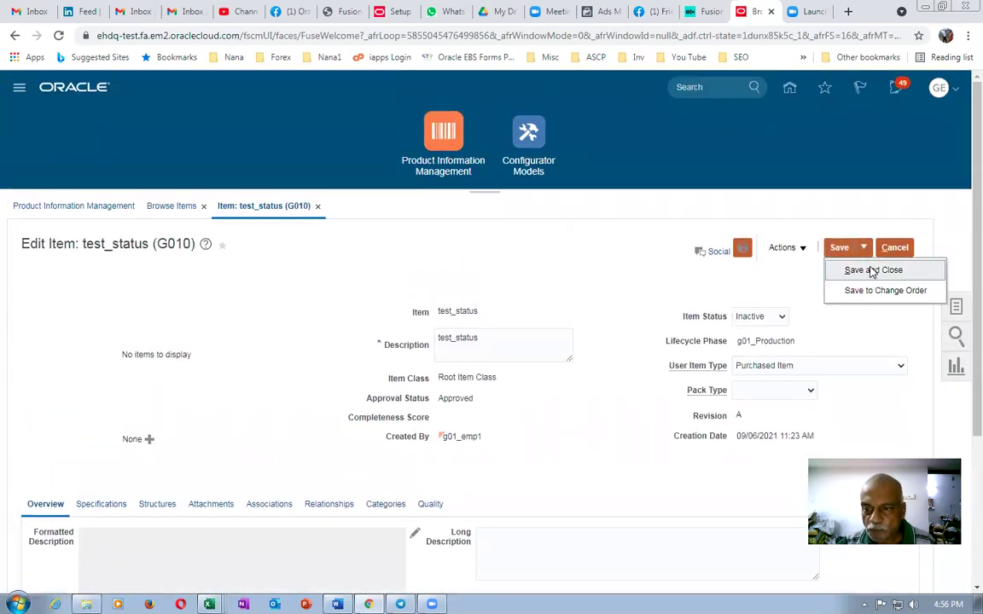
click(873, 271)
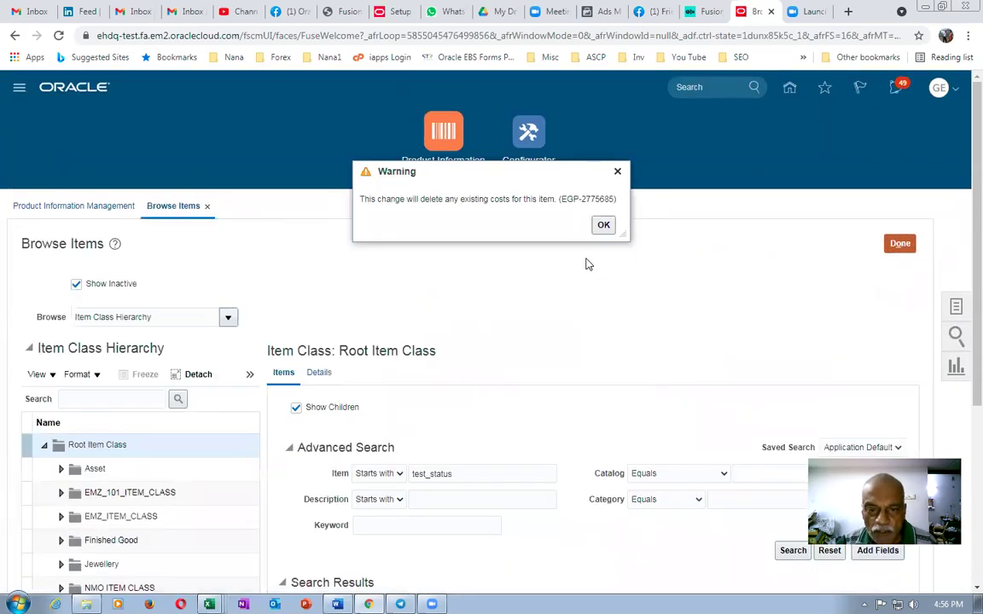
click(604, 225)
Rerun the test_status search and check the Item Status and Organization of both results.
scroll(617, 237, down, 4)
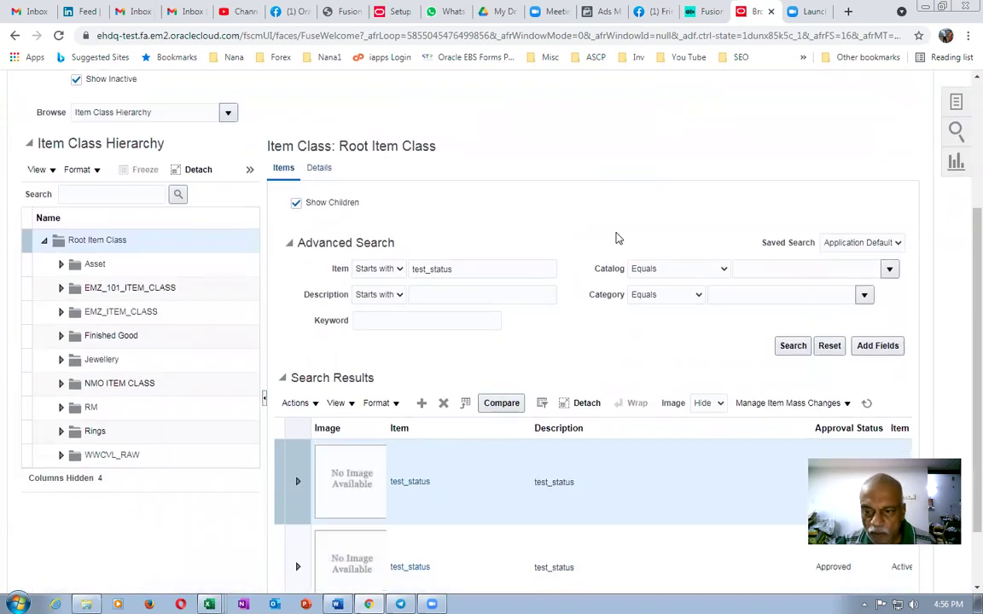
click(786, 268)
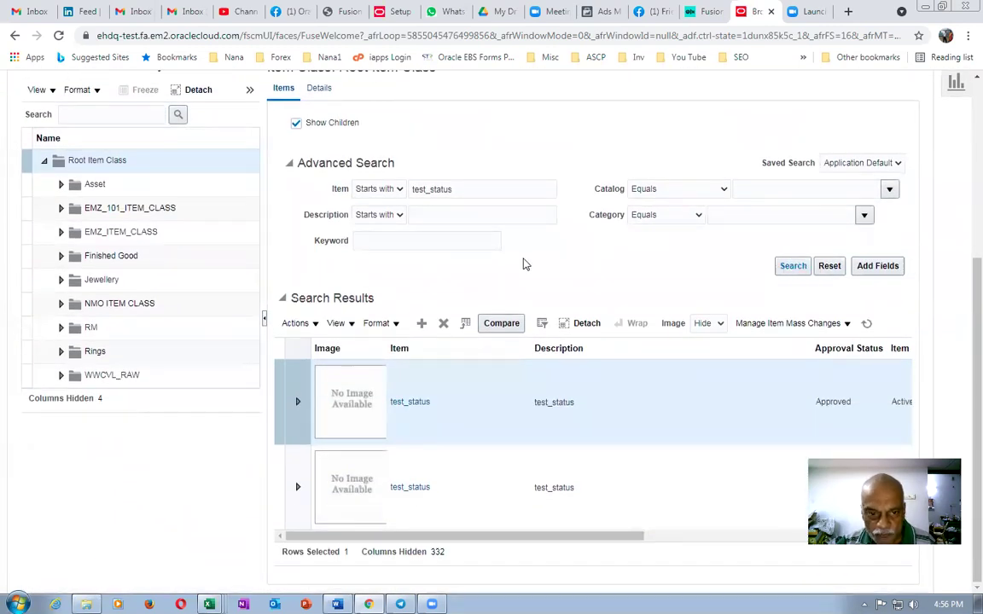
drag(312, 498, 530, 510)
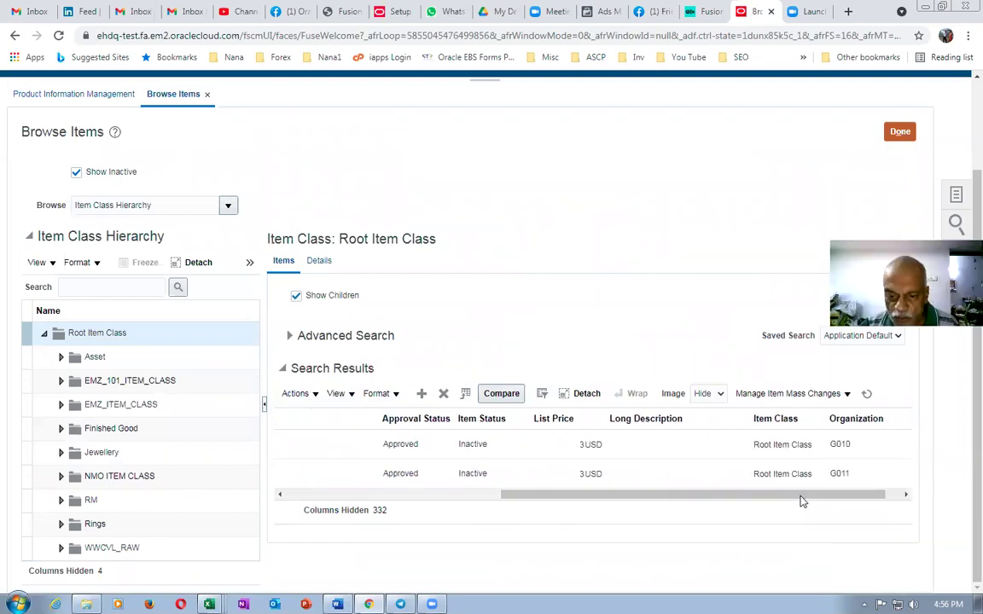
drag(654, 498, 434, 503)
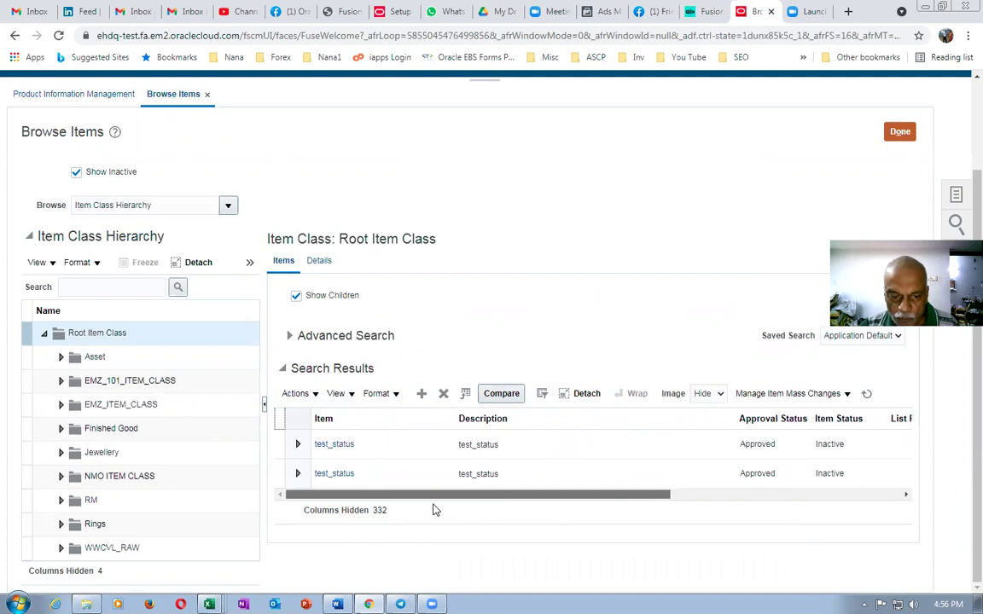
Open the G011 test_status item, review its Inventory specifications for Material Control, and close it without saving.
click(343, 476)
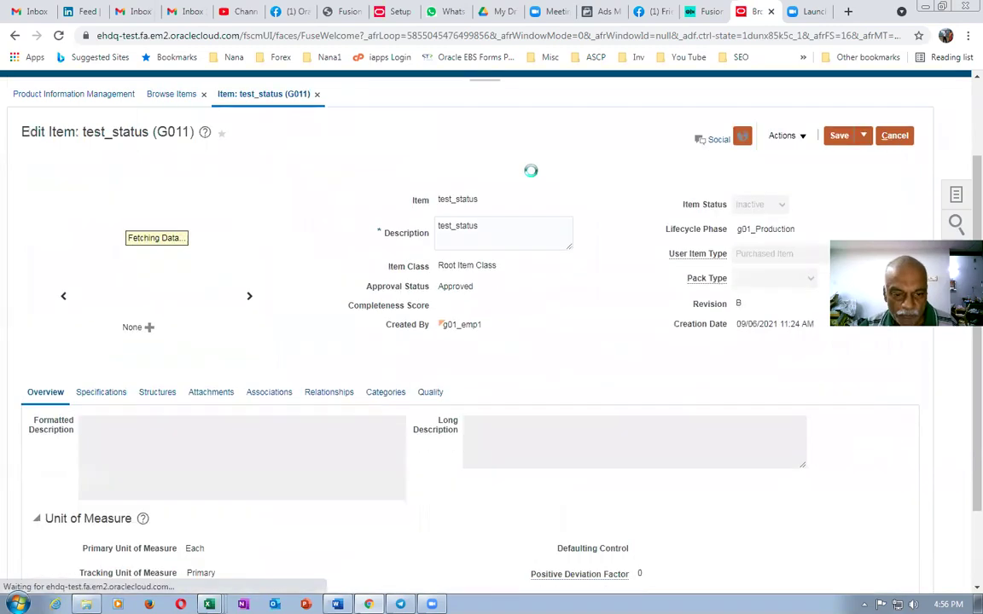
click(95, 389)
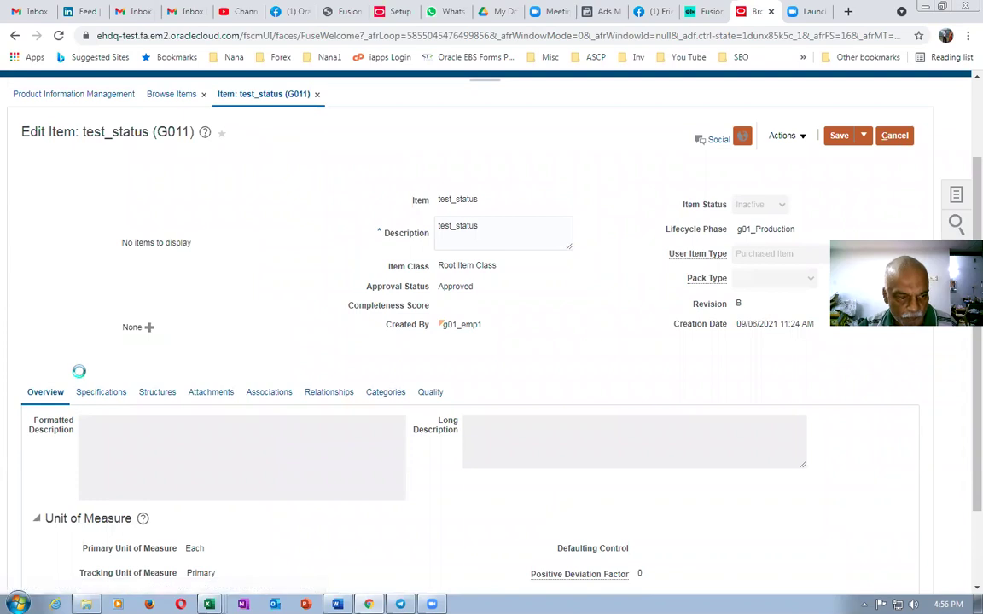
scroll(77, 384, down, 3)
click(49, 402)
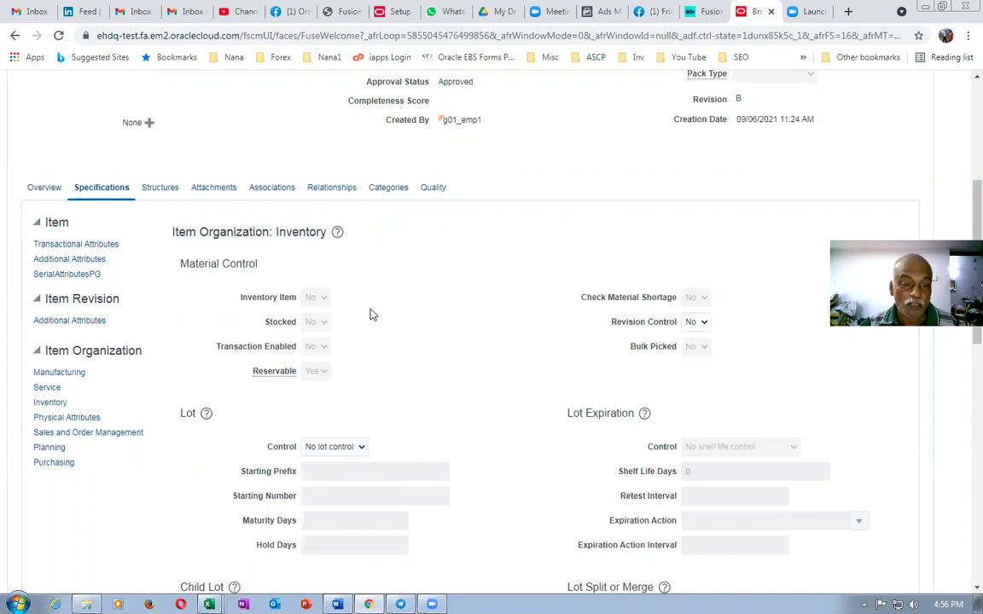
scroll(361, 346, up, 5)
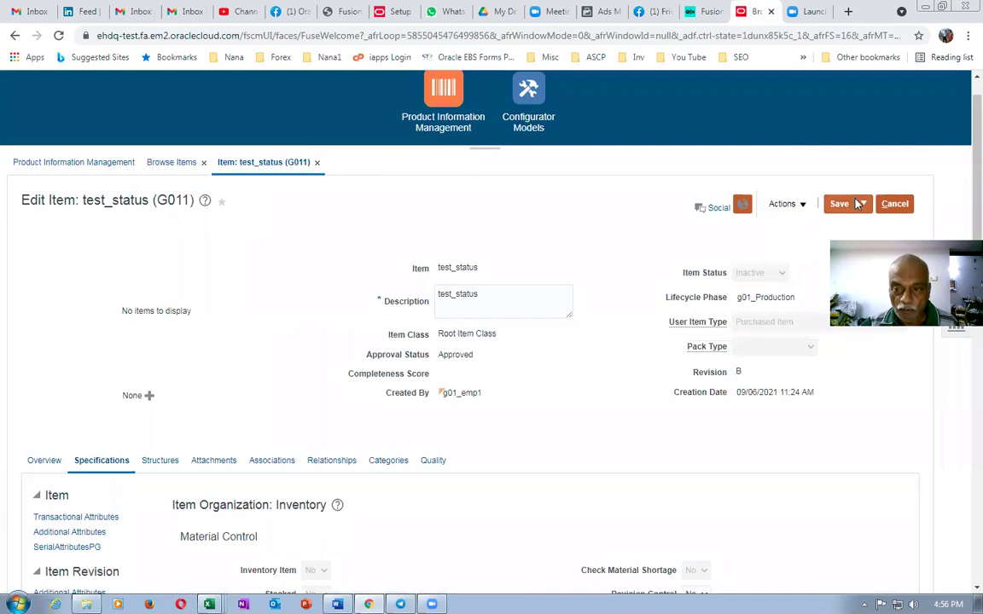
click(891, 205)
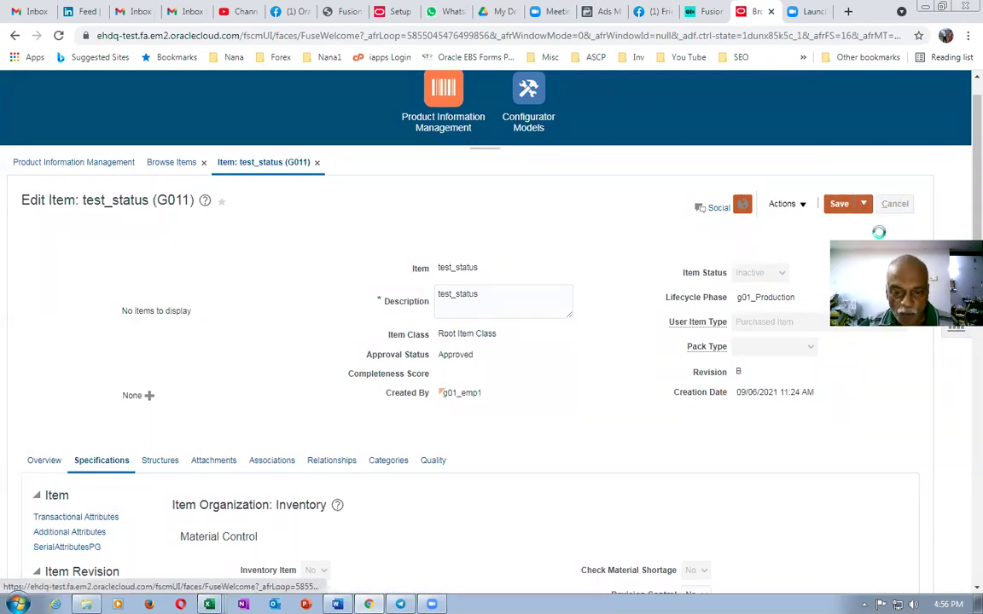
Open the test_status item of master organization G010, set its Item Status to Active in its specifications, and accept the resulting attribute changes.
drag(395, 542, 357, 588)
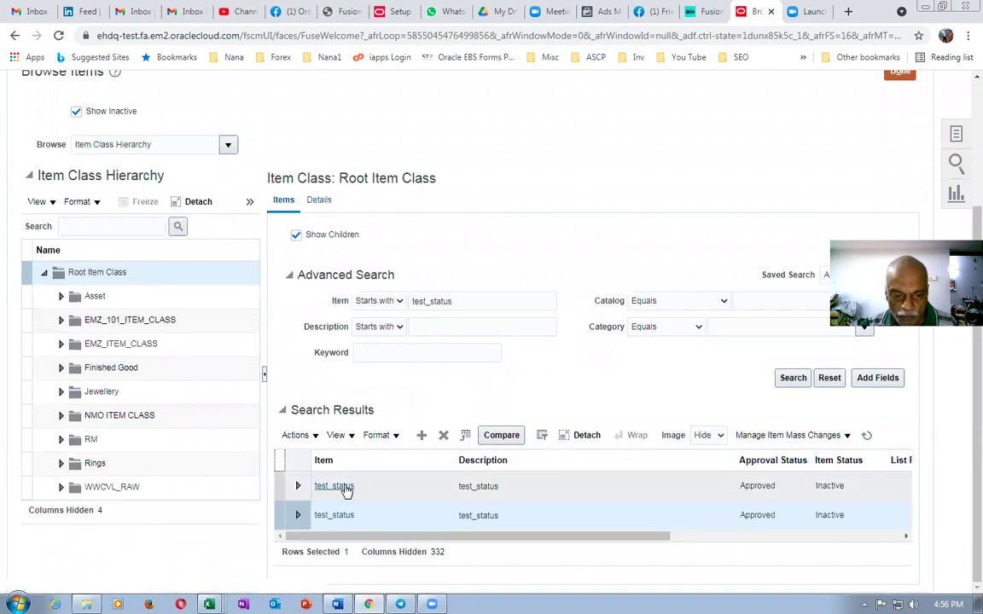
click(345, 490)
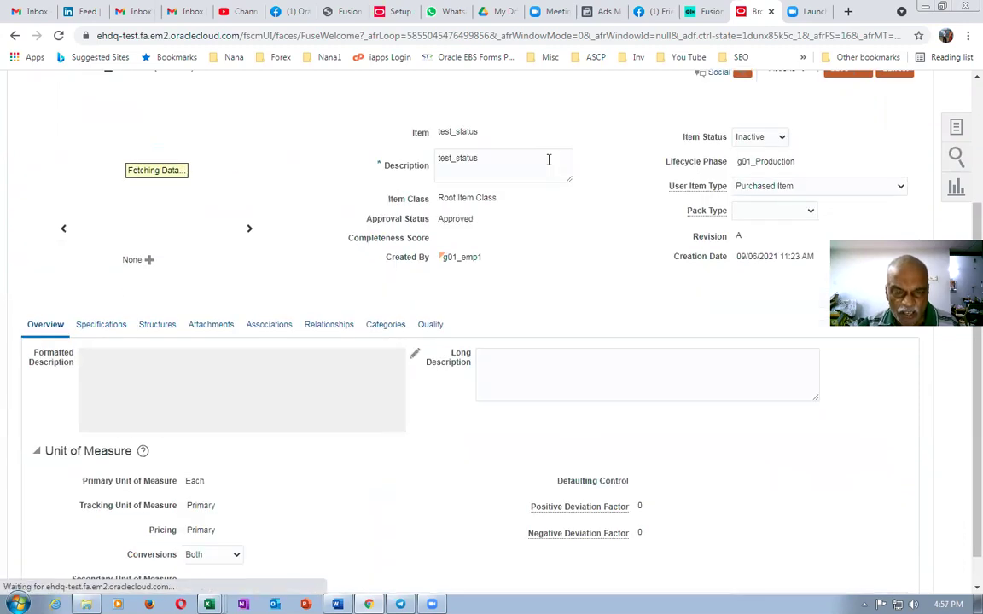
click(100, 325)
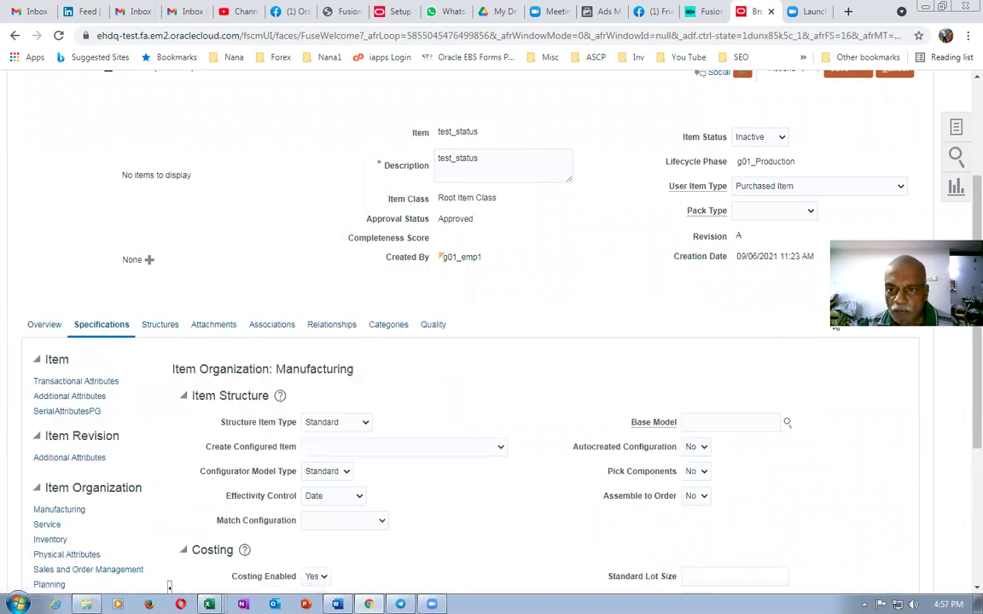
click(770, 139)
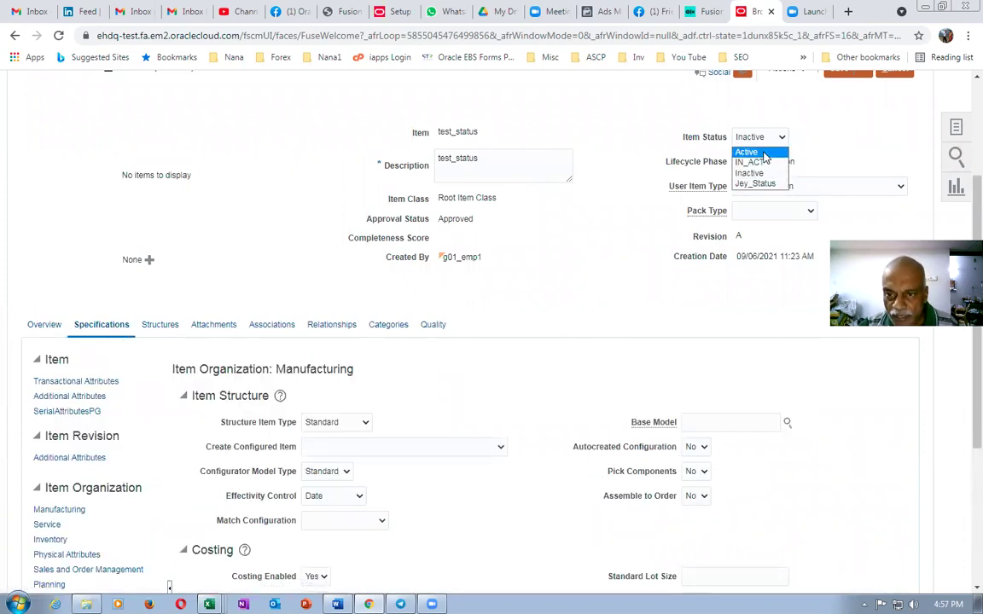
click(751, 151)
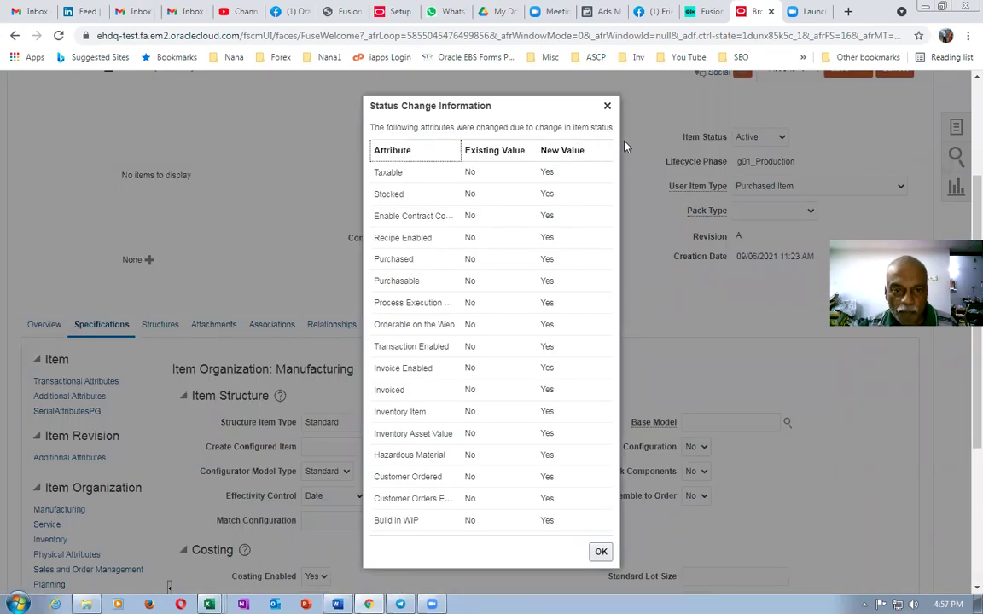
click(601, 553)
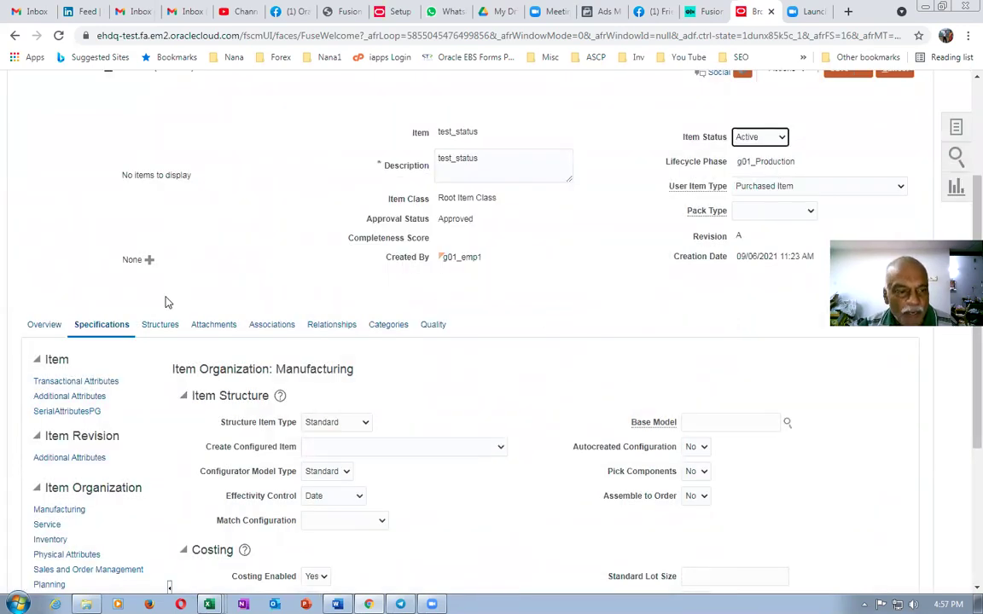
Review the status-controlled attributes in the G010 item's Inventory and Sales and Order Management specifications, keeping the unsaved item open.
click(50, 539)
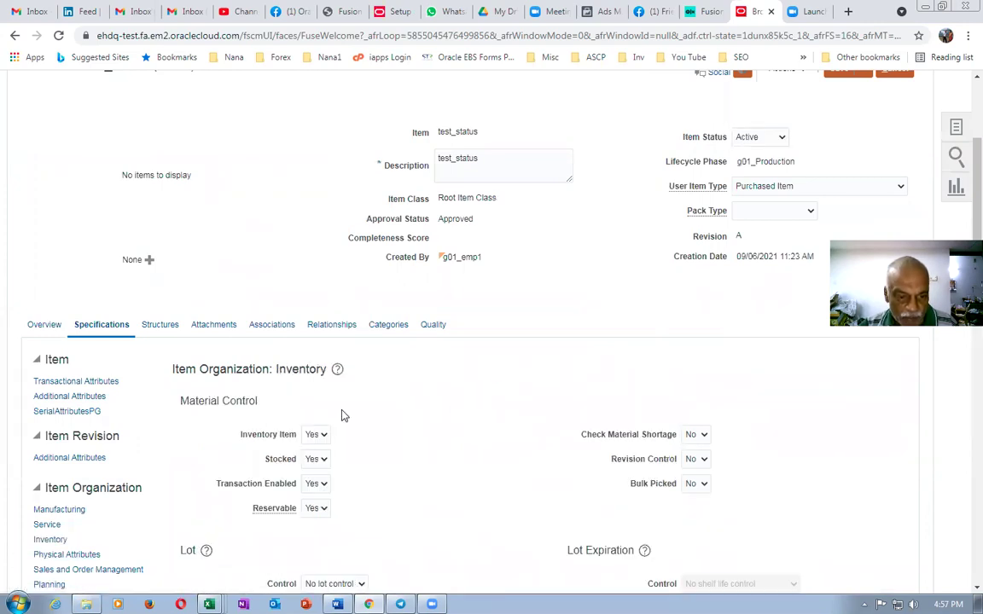
scroll(821, 354, up, 3)
click(895, 204)
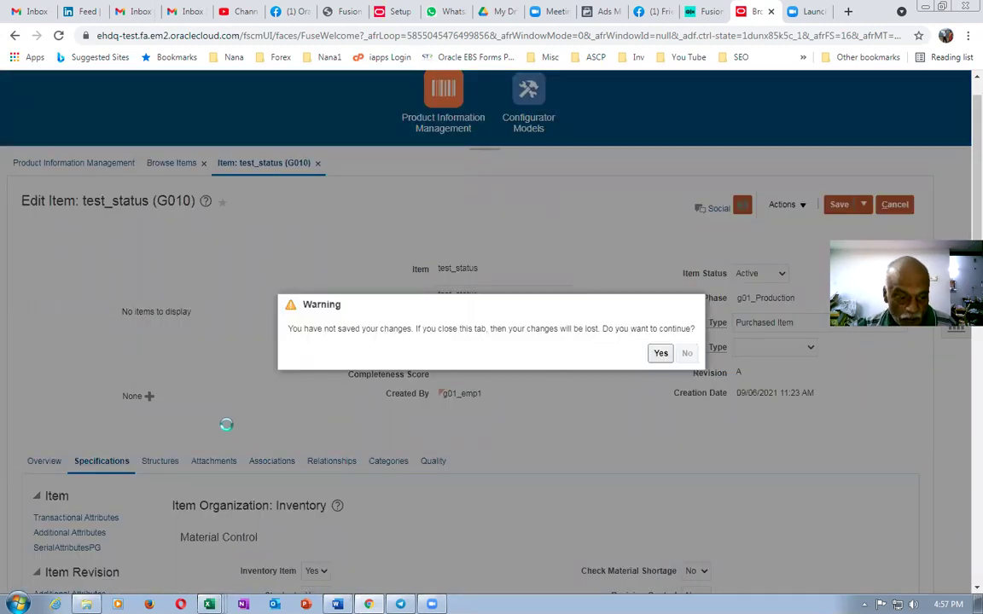
click(661, 352)
click(84, 502)
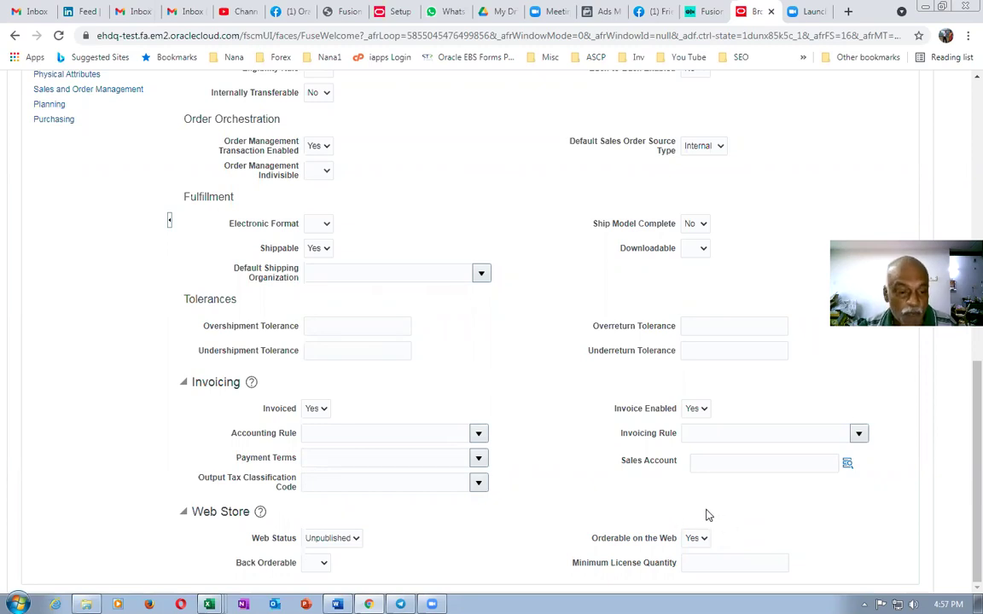
scroll(606, 270, up, 6)
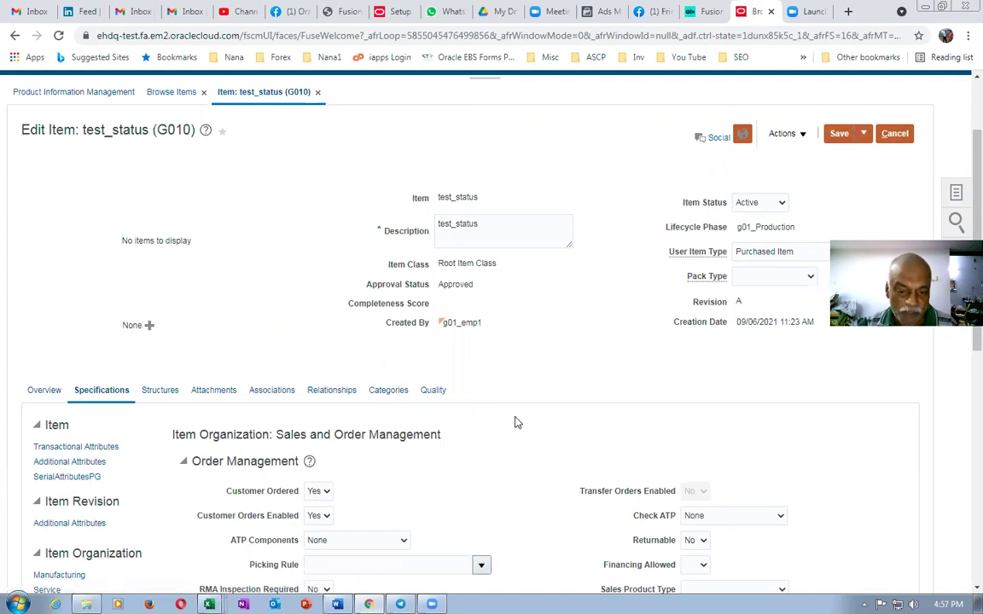
scroll(516, 420, down, 5)
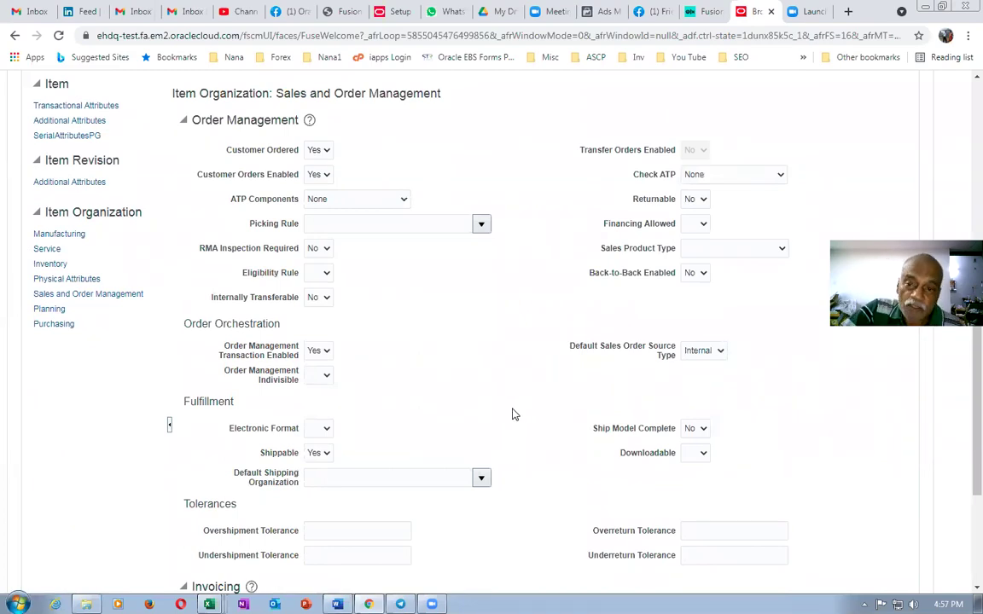
scroll(515, 414, up, 5)
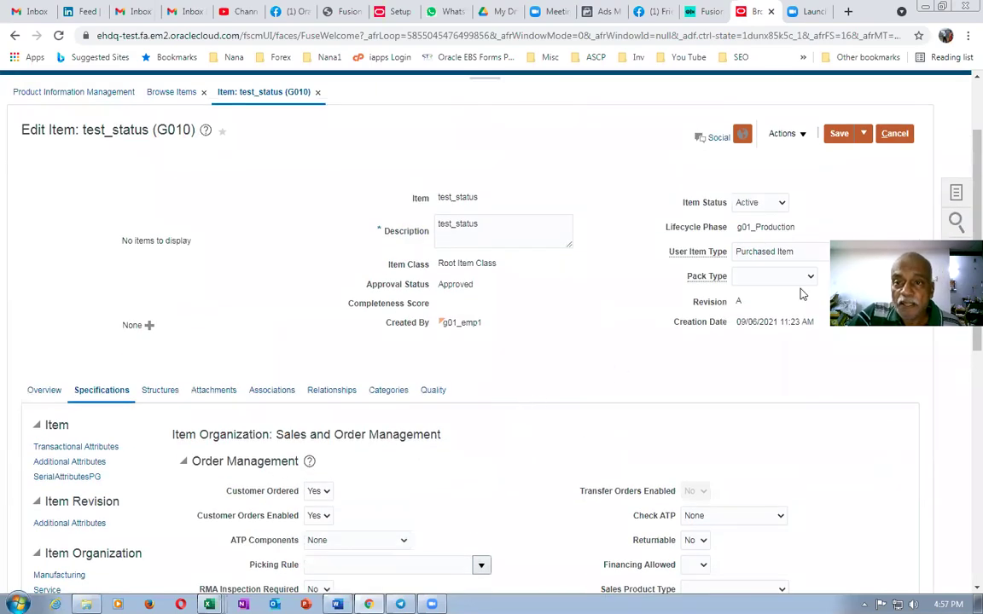
Duplicate the browser tab and open the task search of Setup and Maintenance in the copy.
right_click(758, 11)
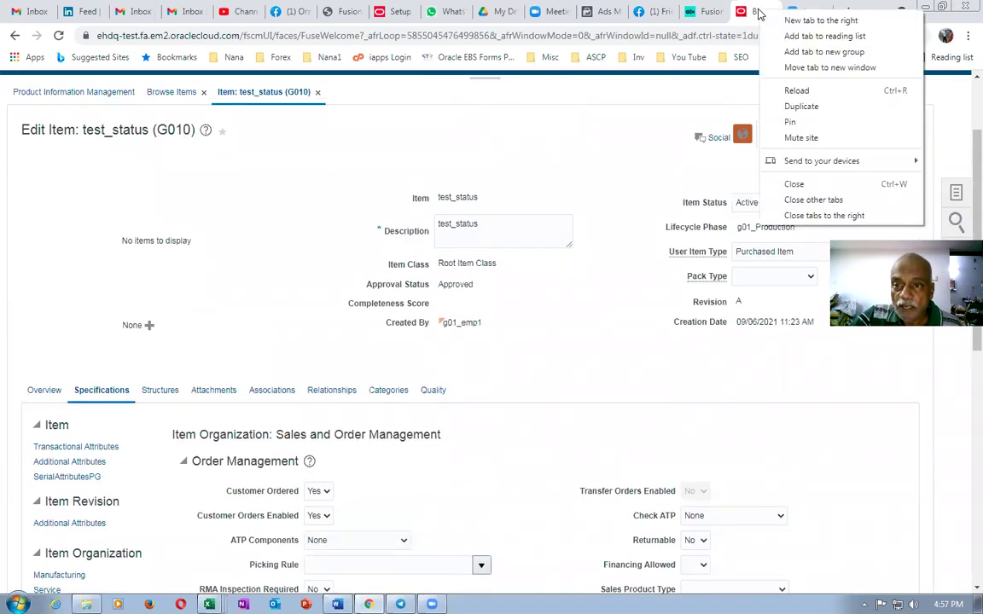
click(796, 105)
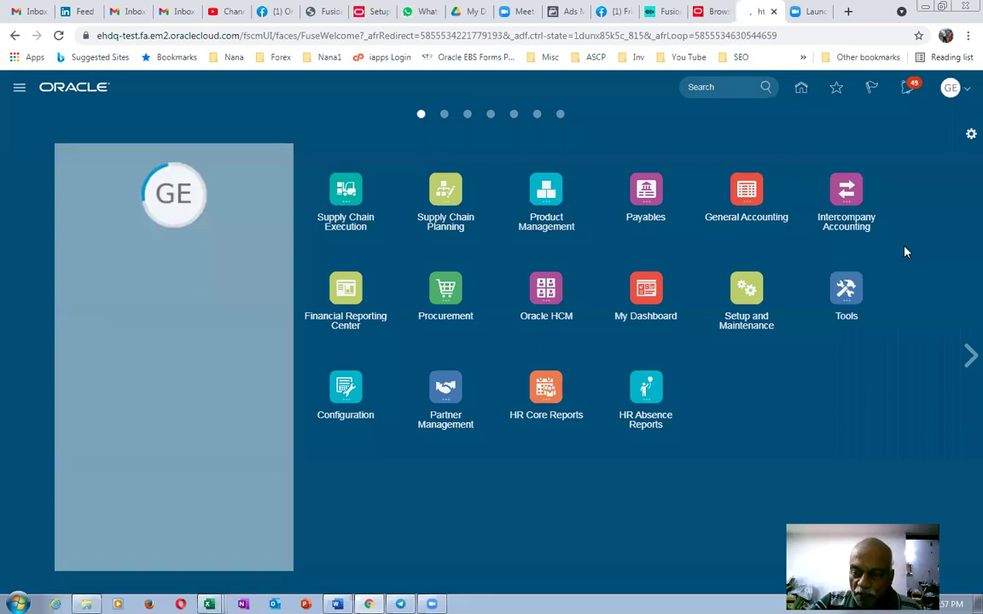
click(950, 87)
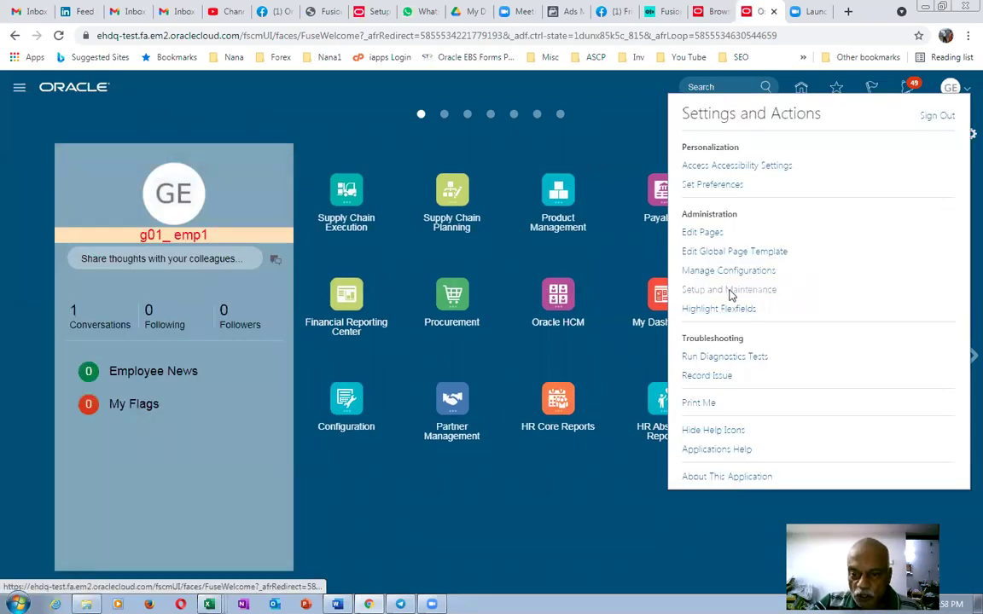
click(650, 179)
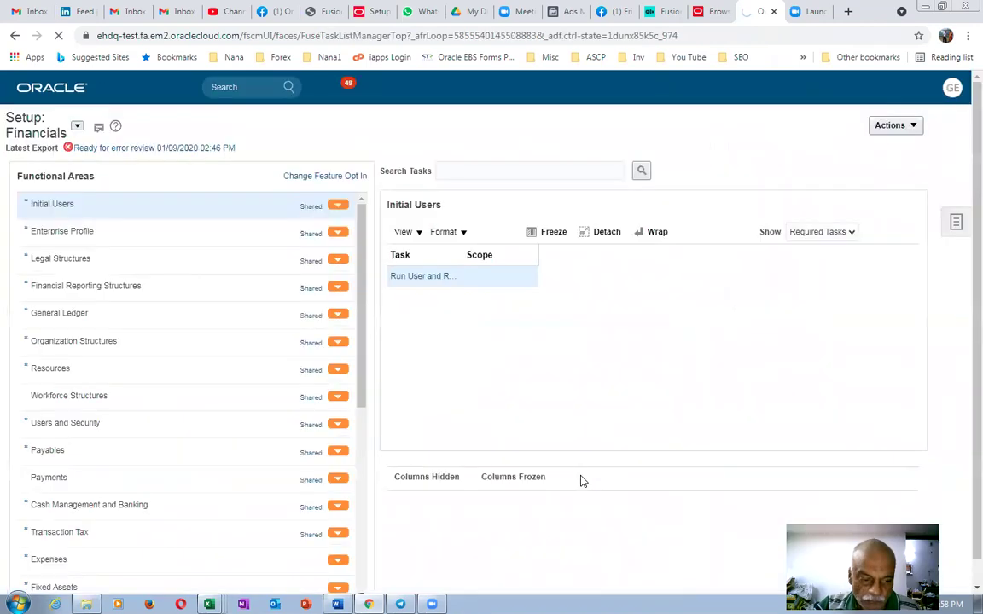
click(956, 222)
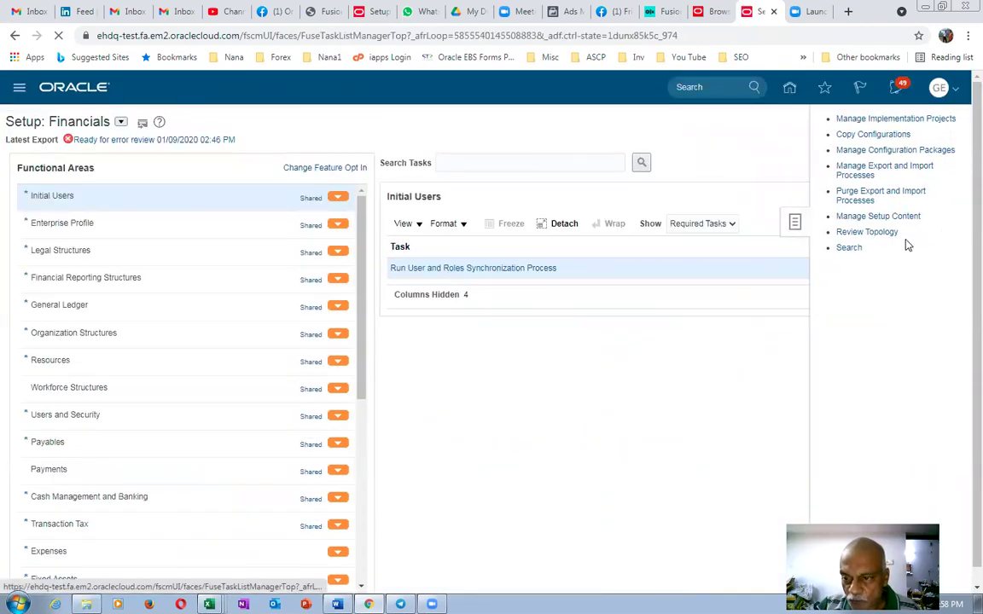
click(849, 248)
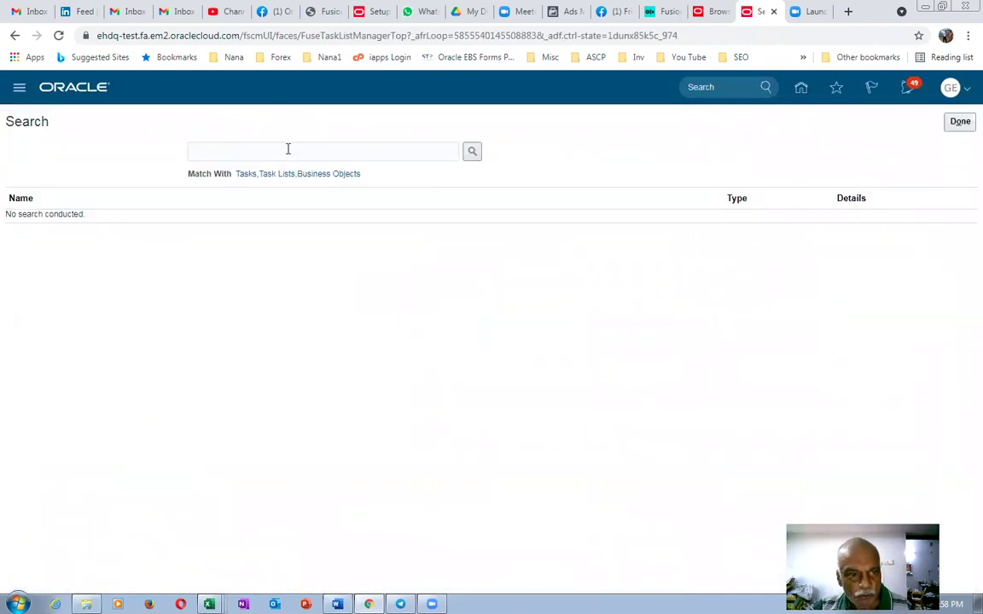
Search the setup tasks for man%status% and look through the matching tasks.
click(287, 150)
text(man%status%)
key(Return)
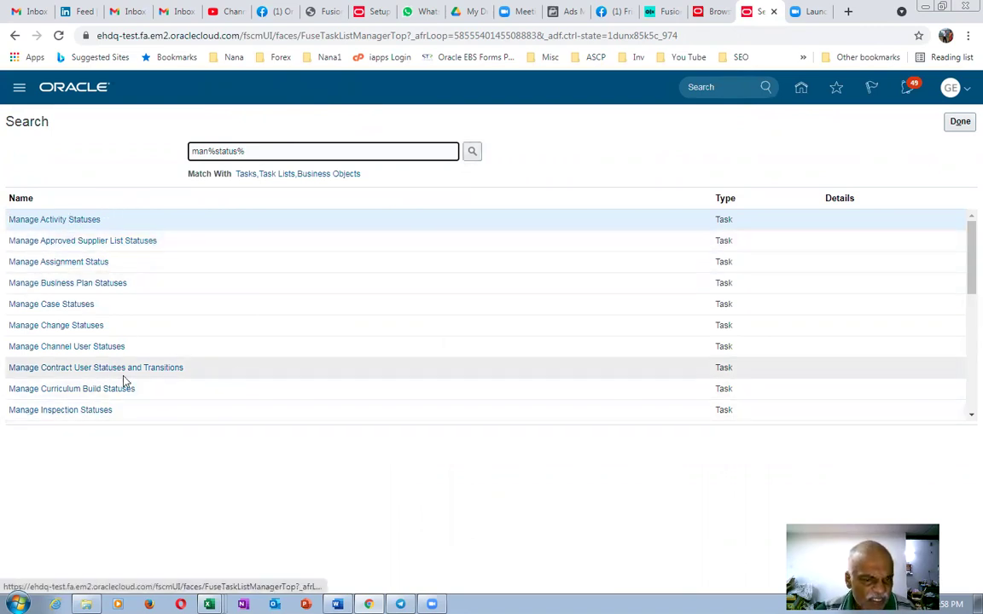
drag(965, 285, 964, 288)
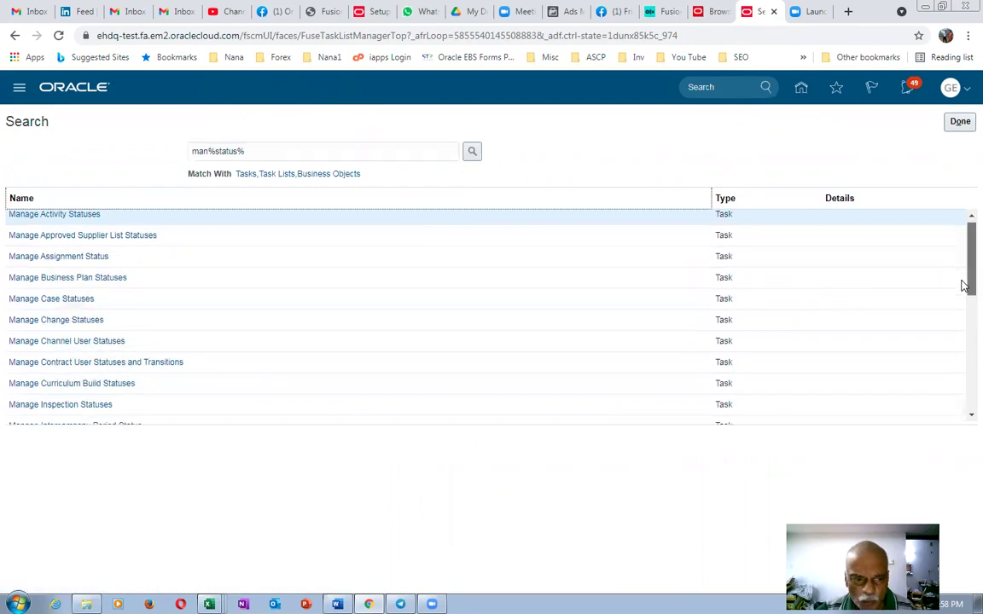
Try narrowing the setup task search to man%inv%status%.
click(214, 151)
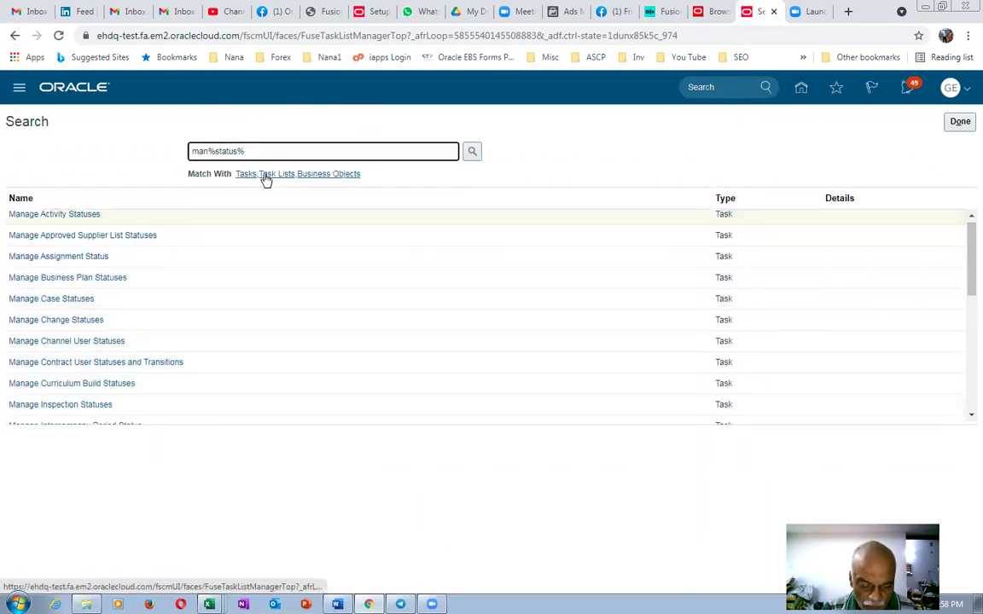
text(inv%)
key(Return)
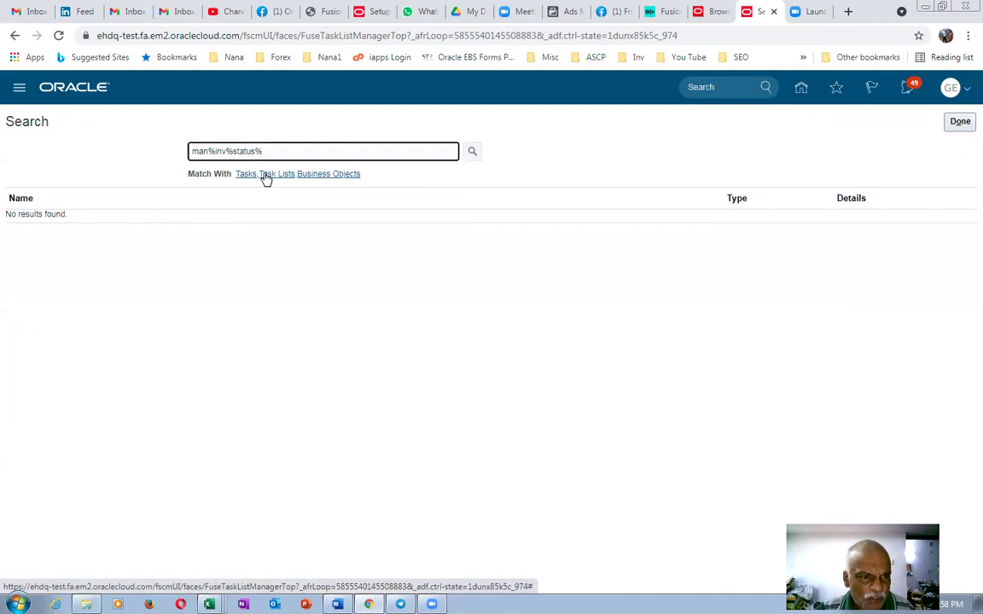
Restore the task search term to man%status%, rerun the search, and open the Manage Item Statuses task.
key(BackSpace)
key(BackSpace)
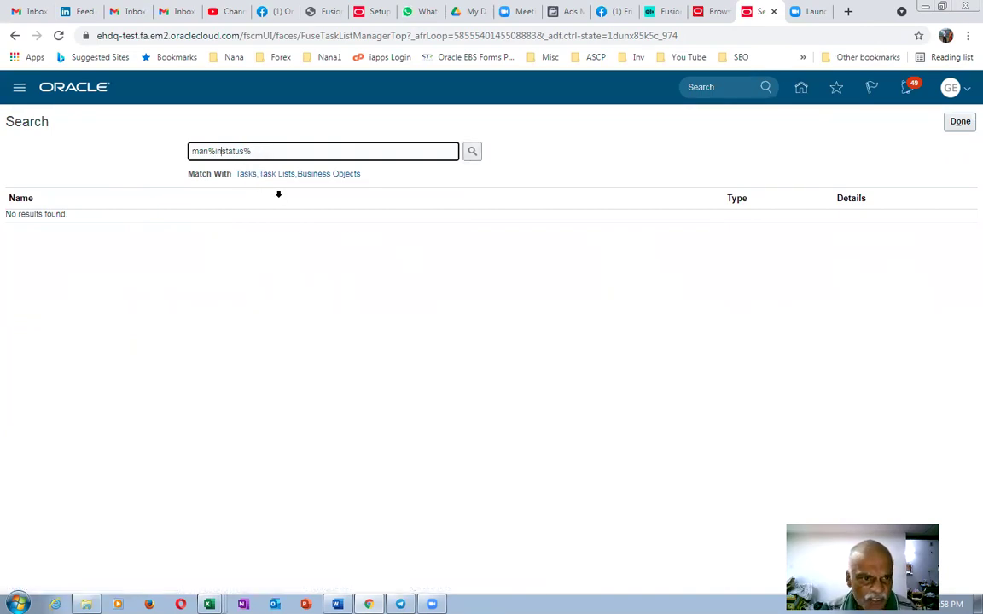
key(BackSpace)
key(BackSpace)
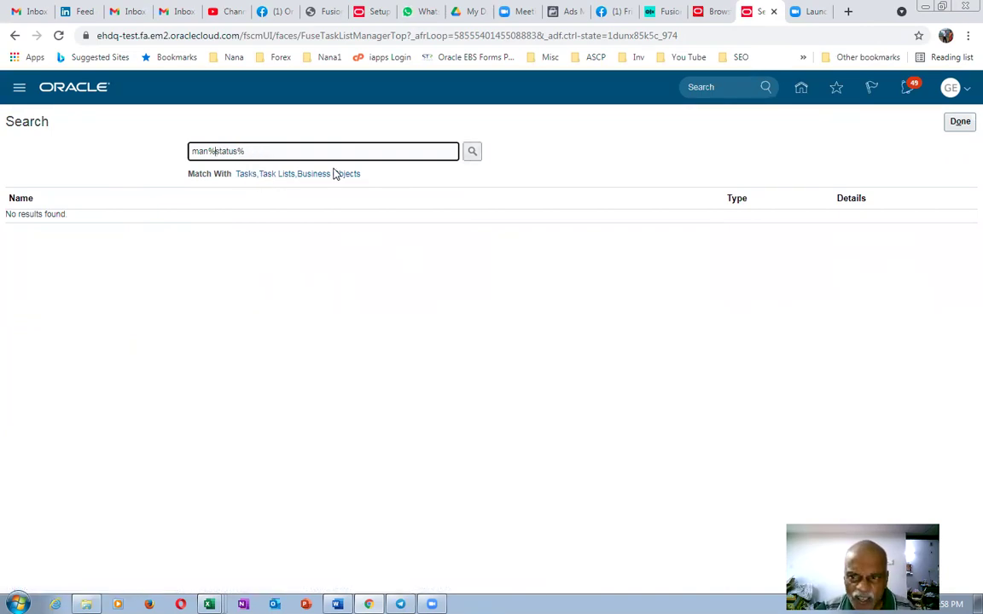
key(Return)
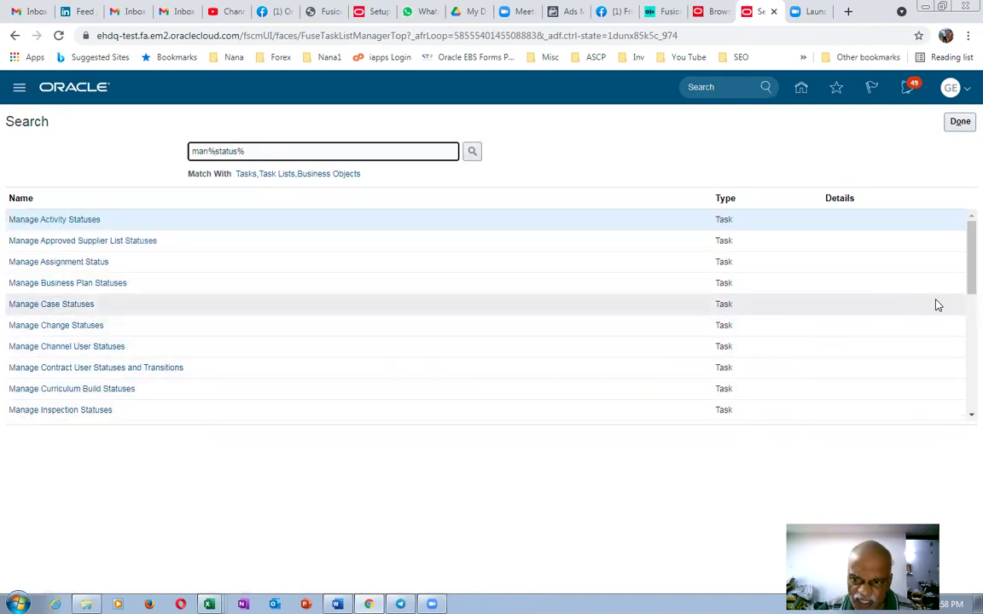
scroll(962, 307, down, 3)
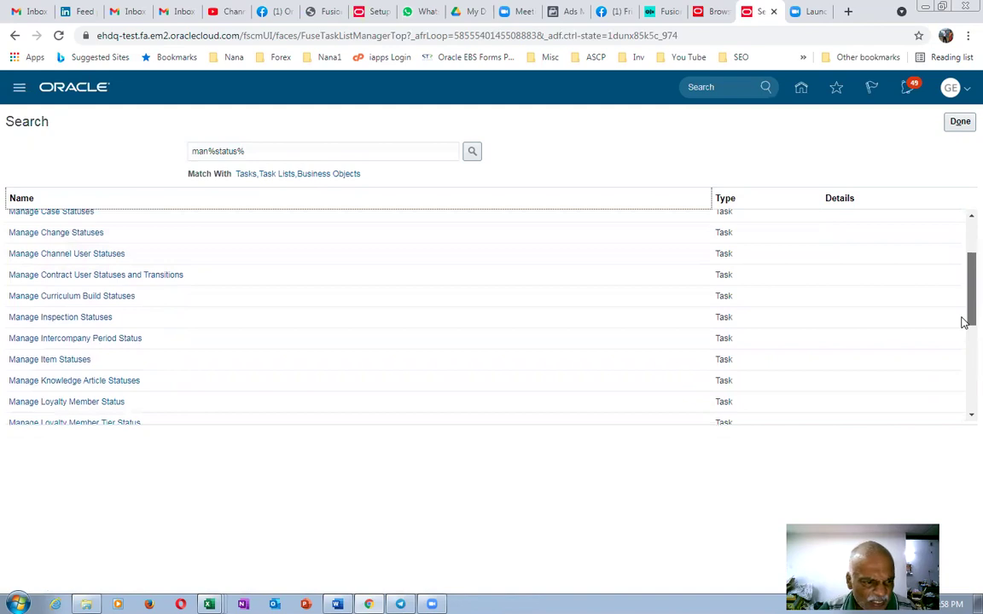
click(53, 360)
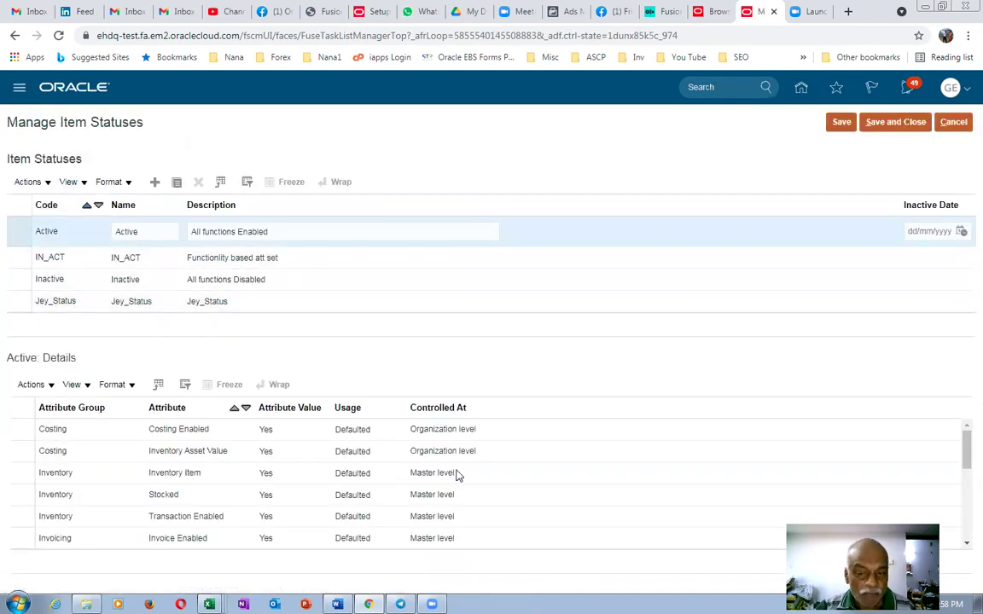
Examine the full attribute list of the Active item status, including each attribute's value, usage, and control level.
drag(969, 453, 971, 470)
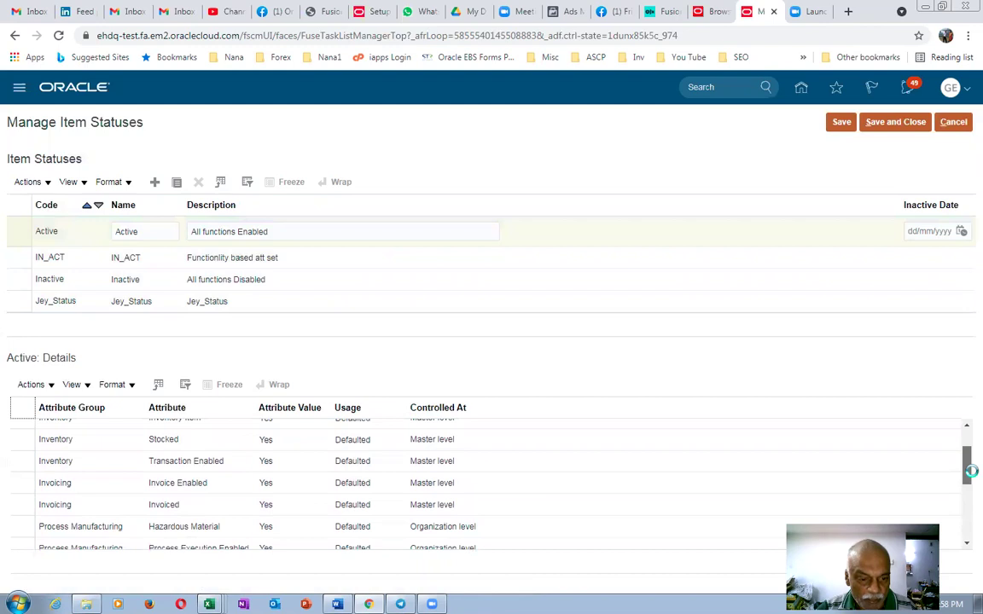
scroll(556, 529, up, 3)
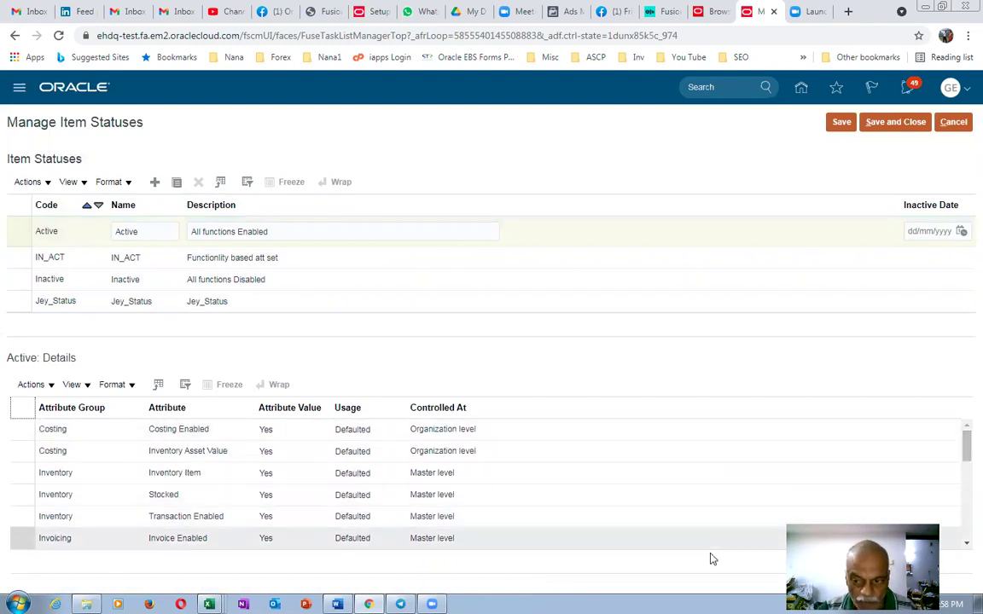
drag(966, 442, 971, 512)
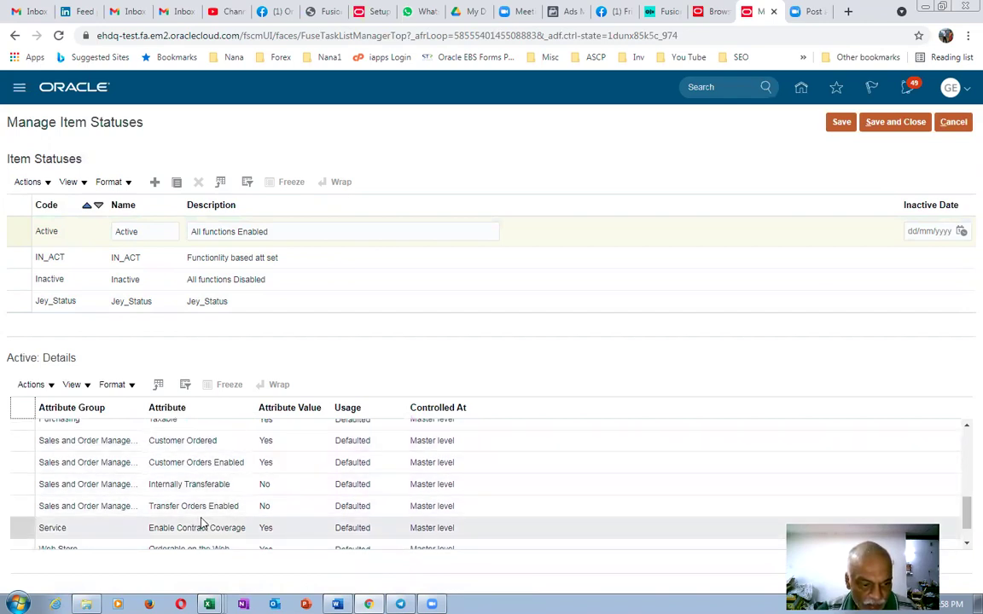
scroll(203, 525, down, 1)
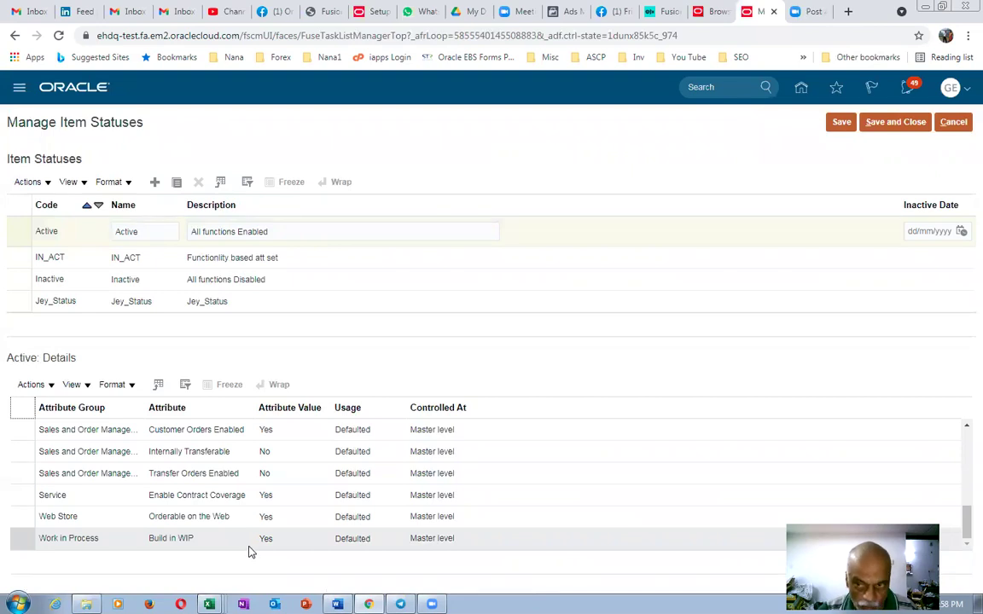
Return to the Browse Items browser tab, close the G010 item without saving, and reopen it from a fresh test_status search.
click(707, 12)
click(894, 132)
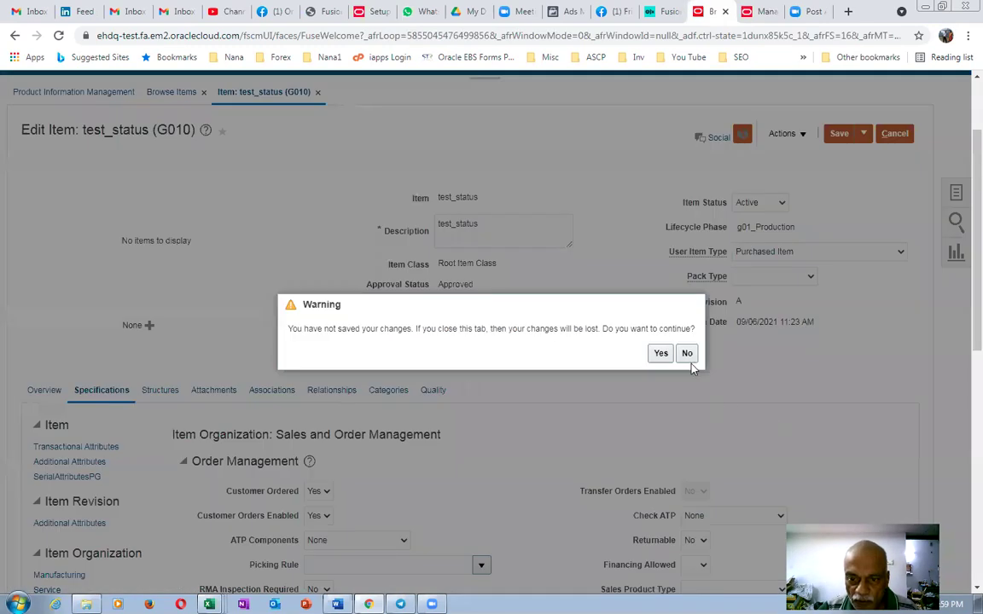
click(660, 354)
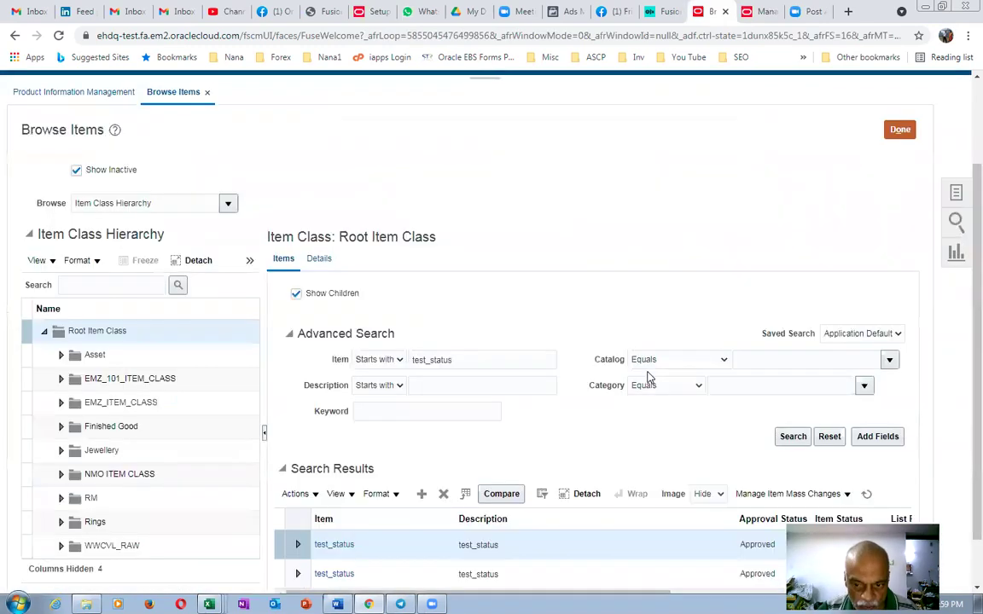
click(793, 436)
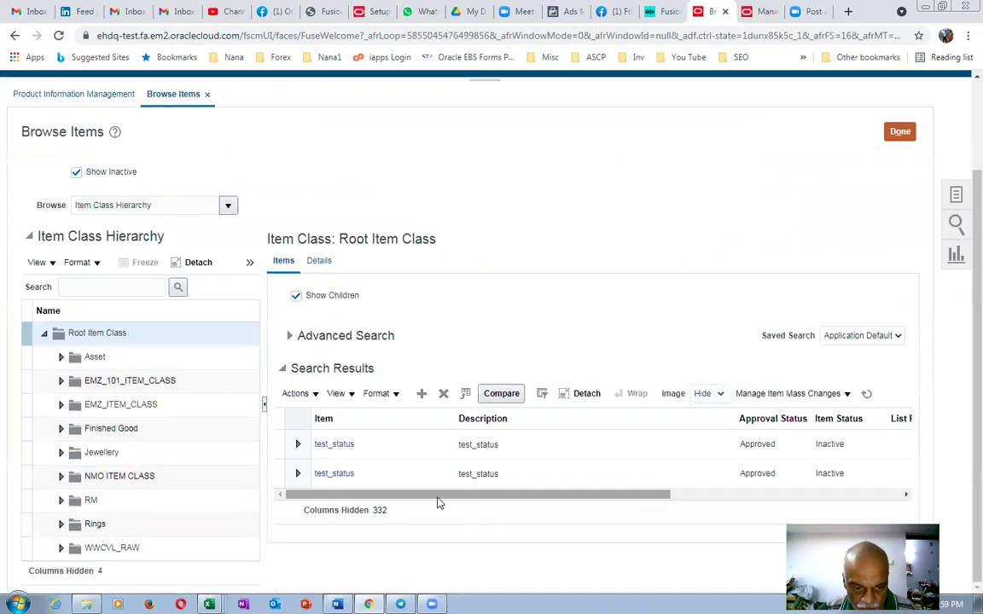
click(328, 444)
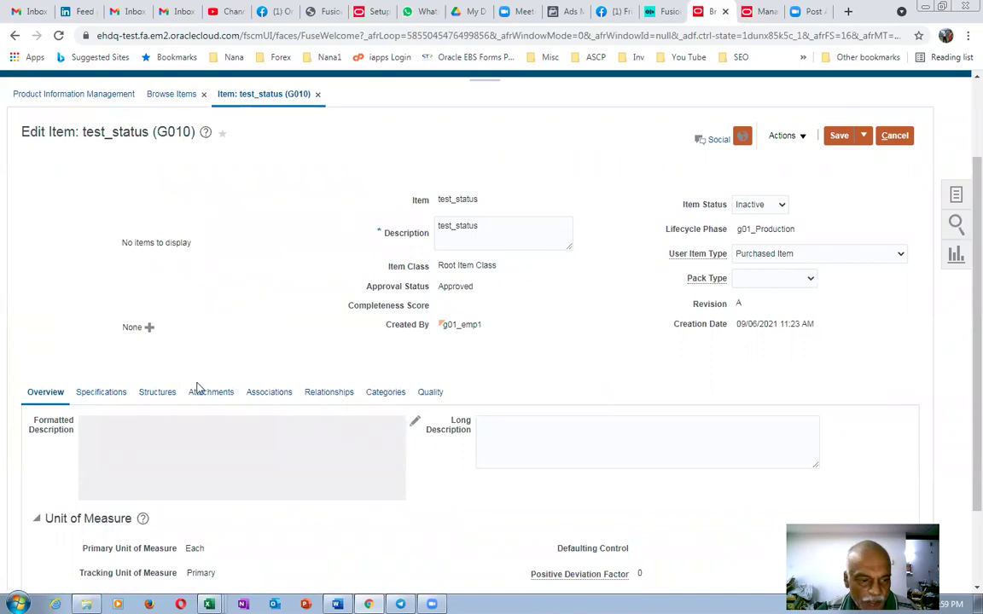
In the item's Inventory specifications, set Inventory Item to Yes under Material Control.
click(101, 394)
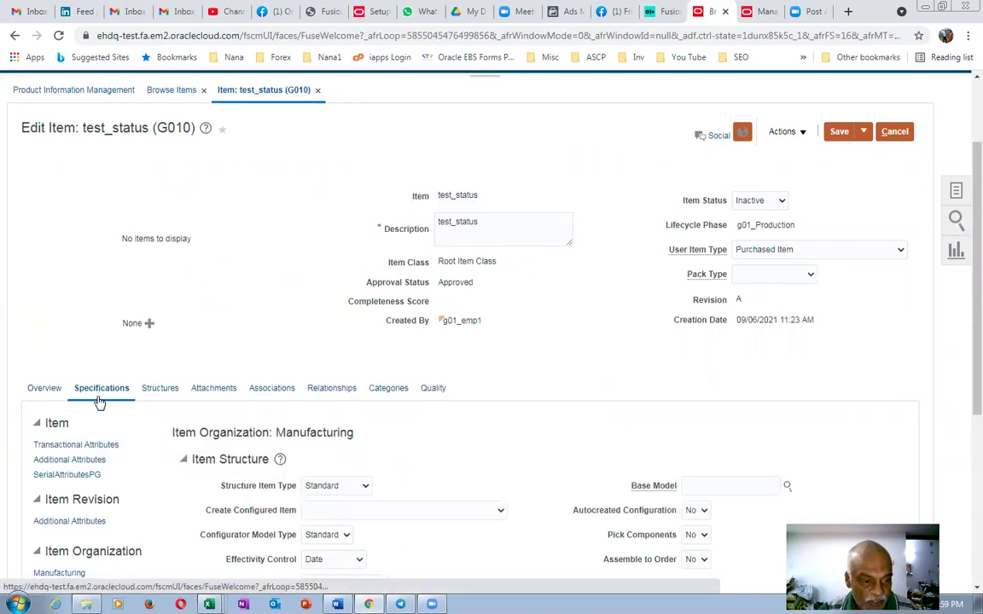
scroll(80, 461, down, 3)
click(49, 402)
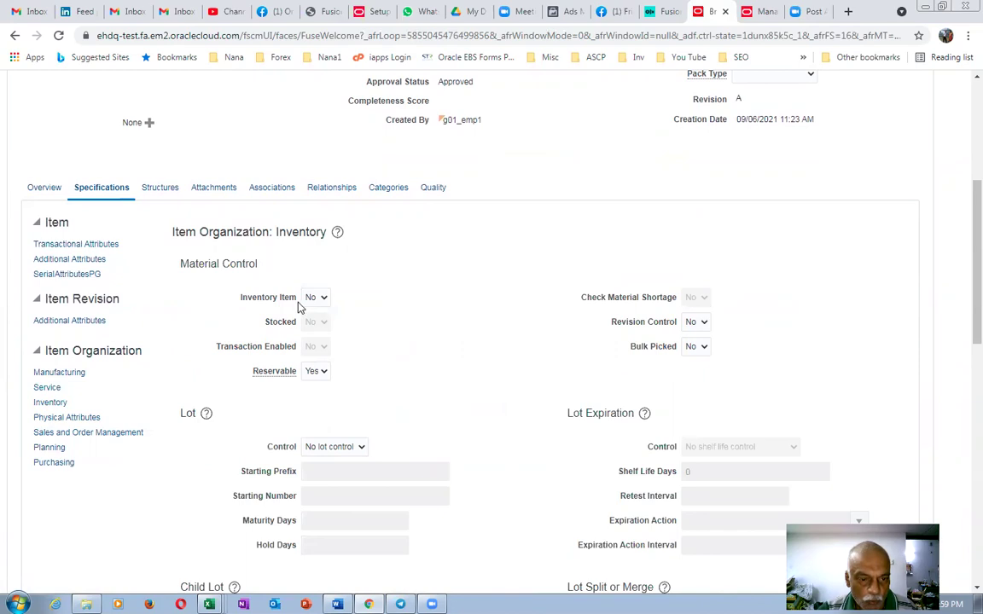
click(315, 297)
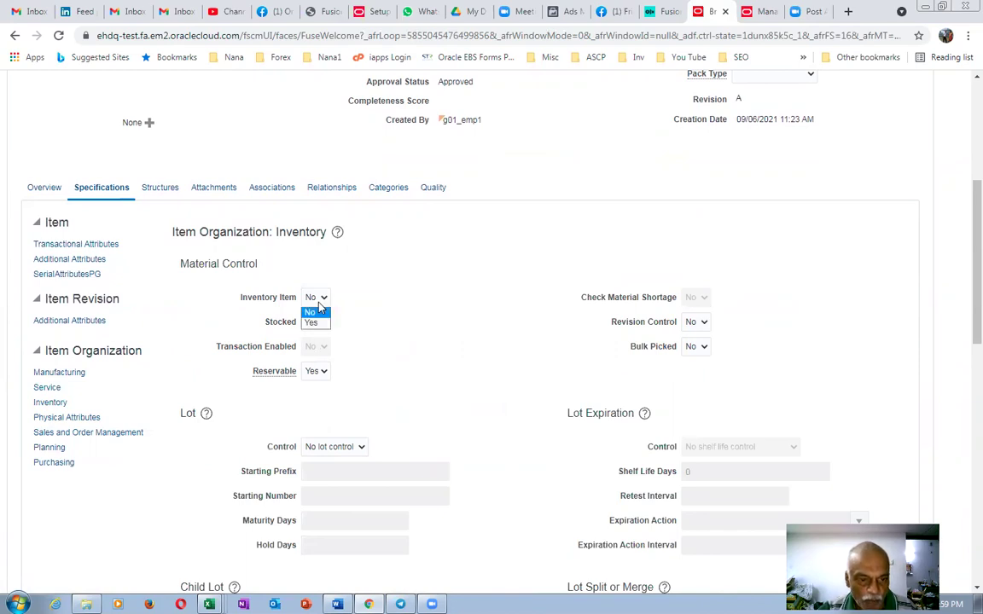
click(315, 320)
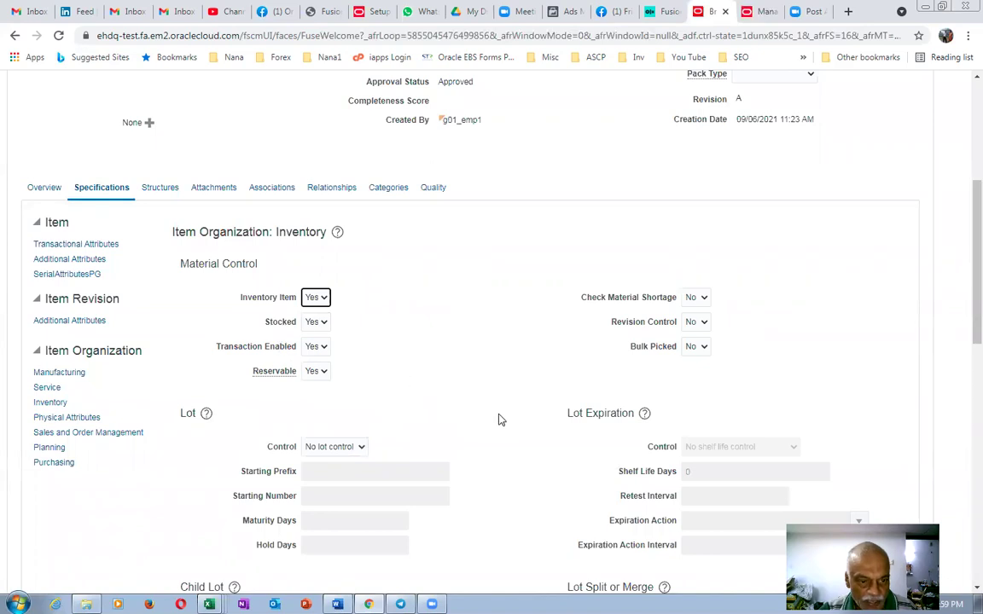
Save the changes to the G010 test_status item and close it.
scroll(499, 418, up, 1)
scroll(499, 422, up, 4)
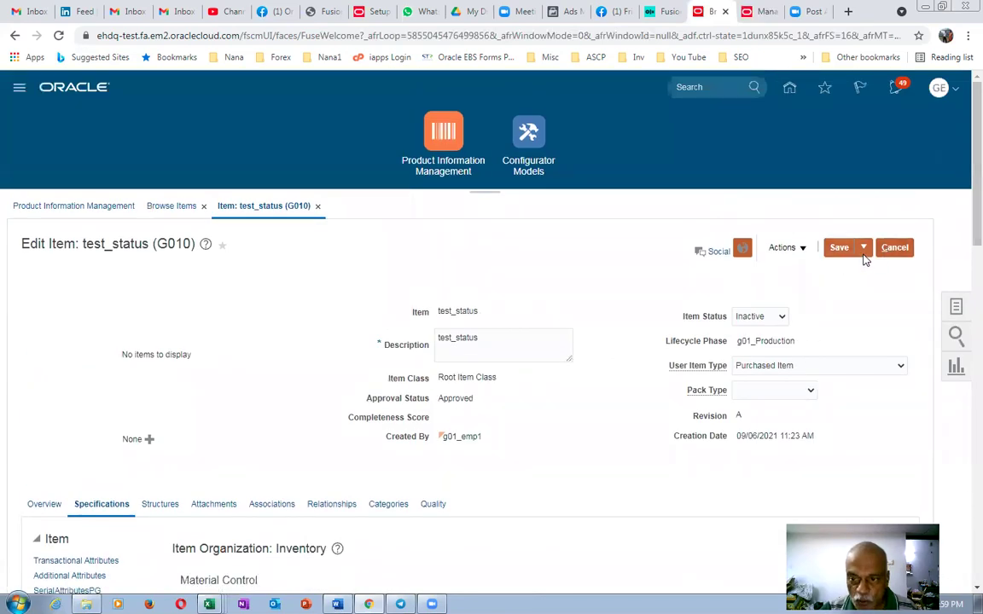
click(842, 255)
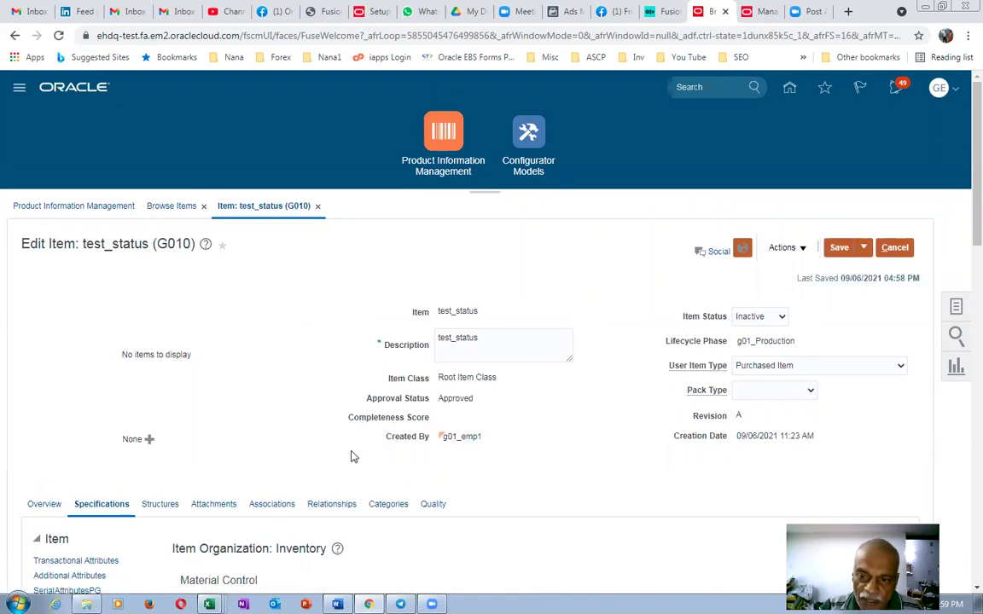
click(863, 248)
click(861, 275)
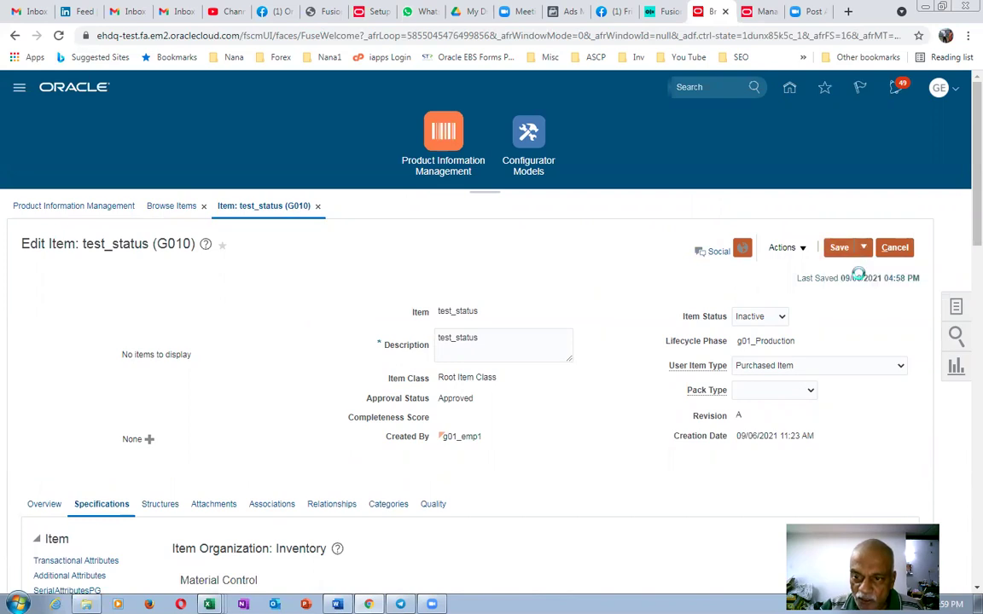
click(892, 249)
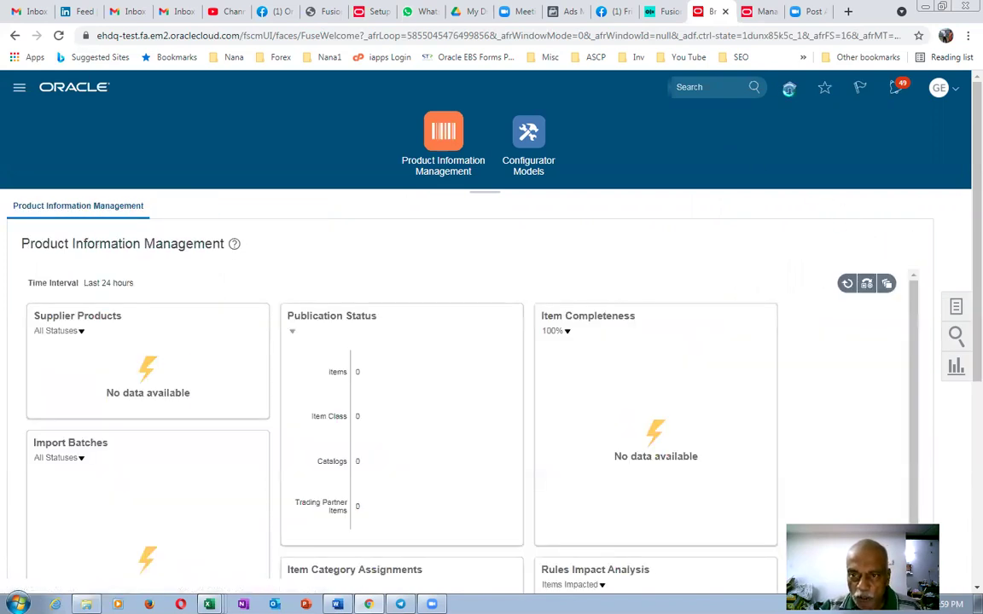
Go to Inventory Management under Supply Chain Execution and start a Create Miscellaneous Transaction task for organization G011.
click(790, 89)
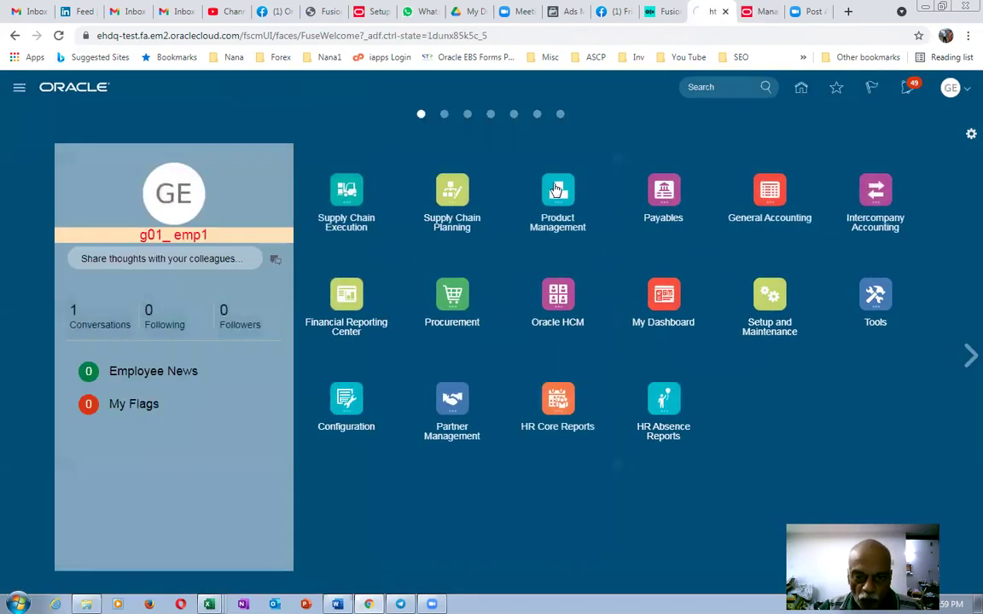
click(342, 198)
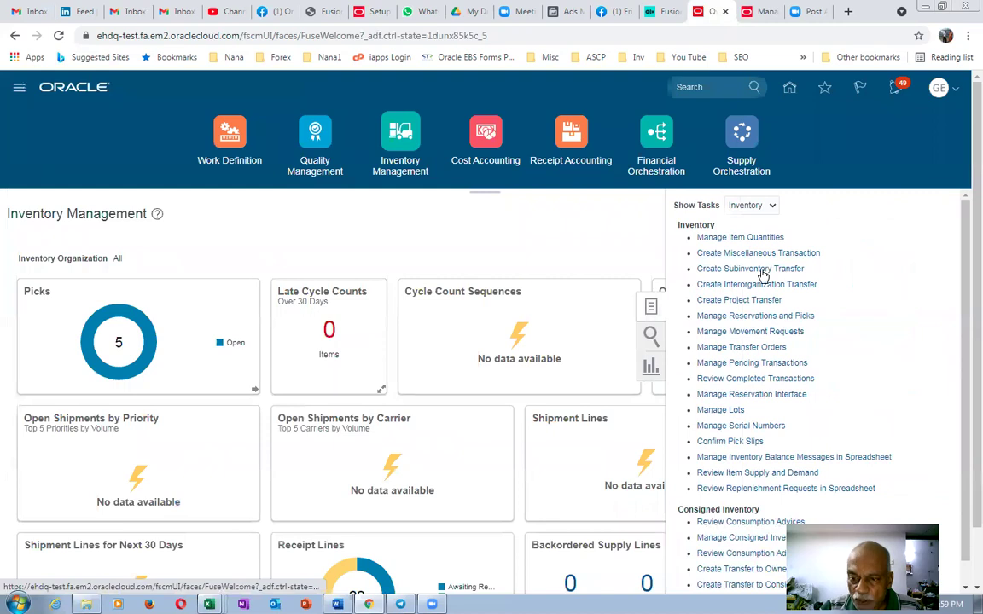
click(315, 291)
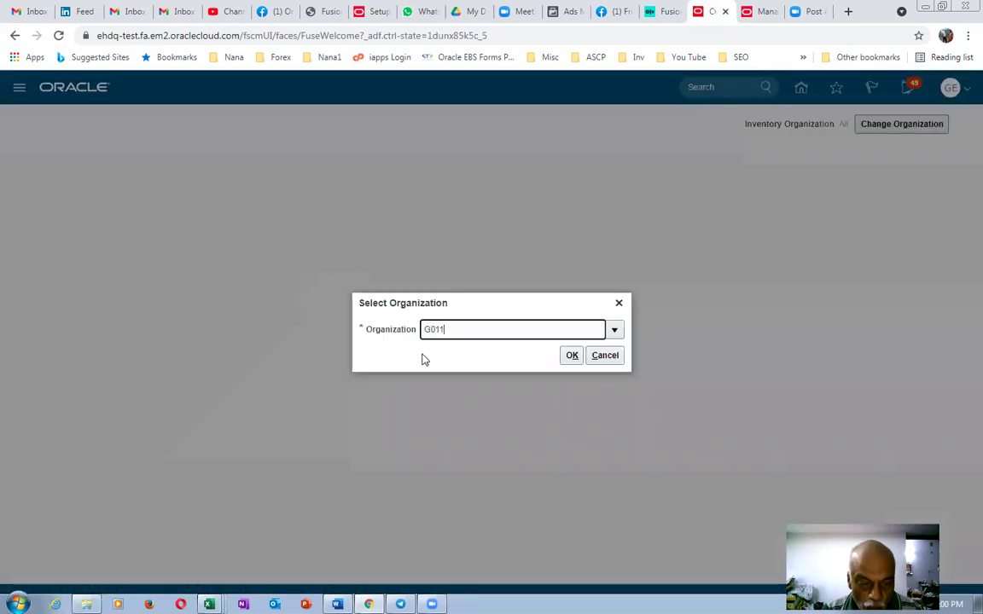
click(568, 356)
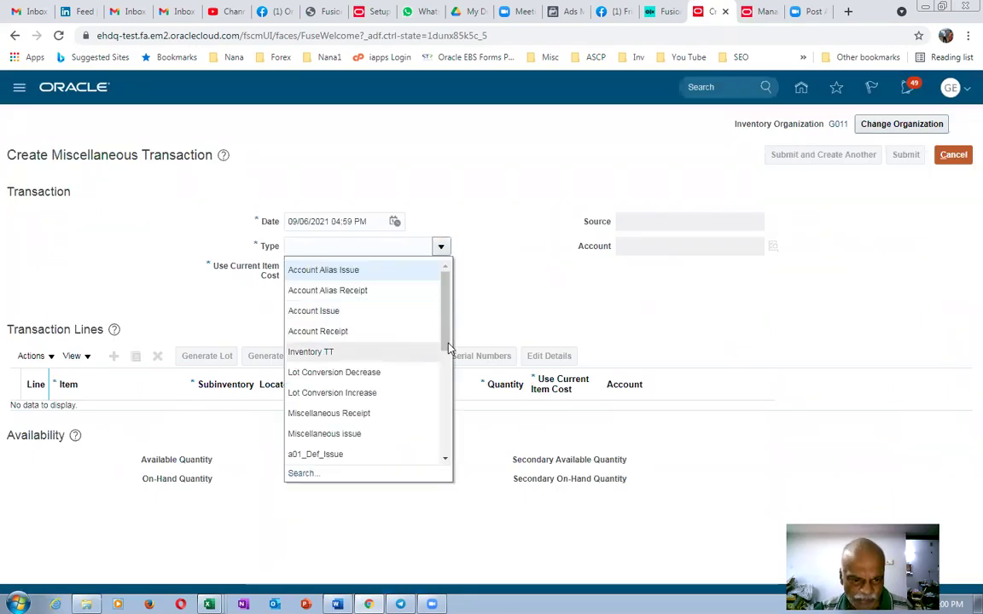
Set the transaction type to Miscellaneous Receipt, fill in the account combination, and set Use Current Item Cost to Yes.
click(369, 413)
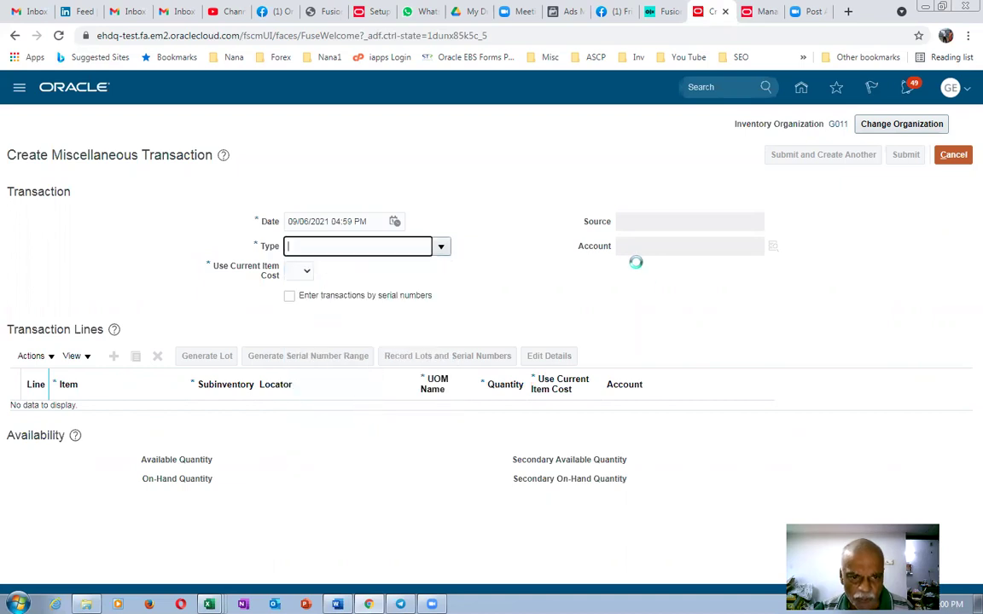
click(654, 243)
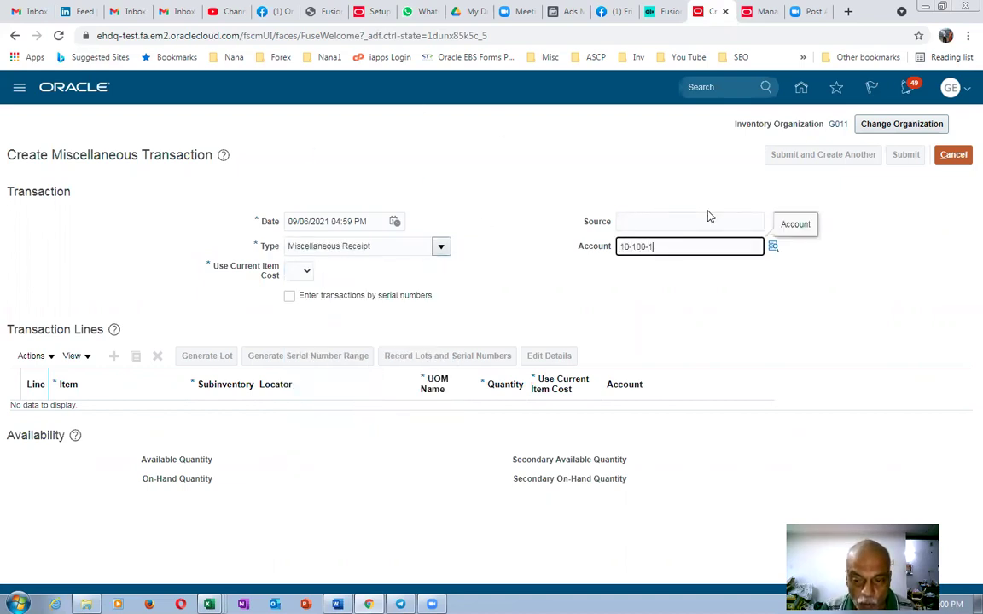
text(10-100-1000)
key(Tab)
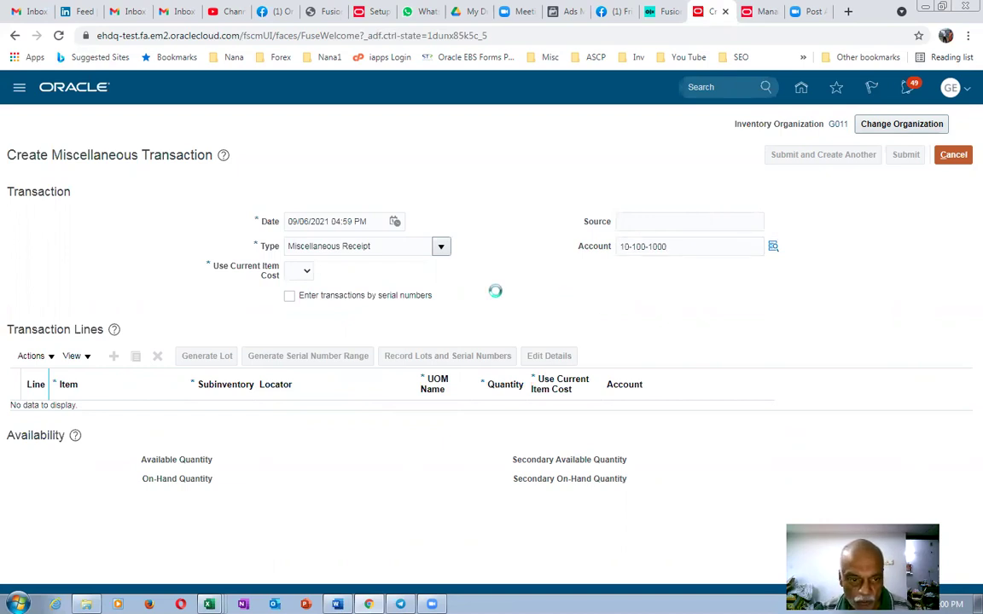
click(300, 273)
click(297, 295)
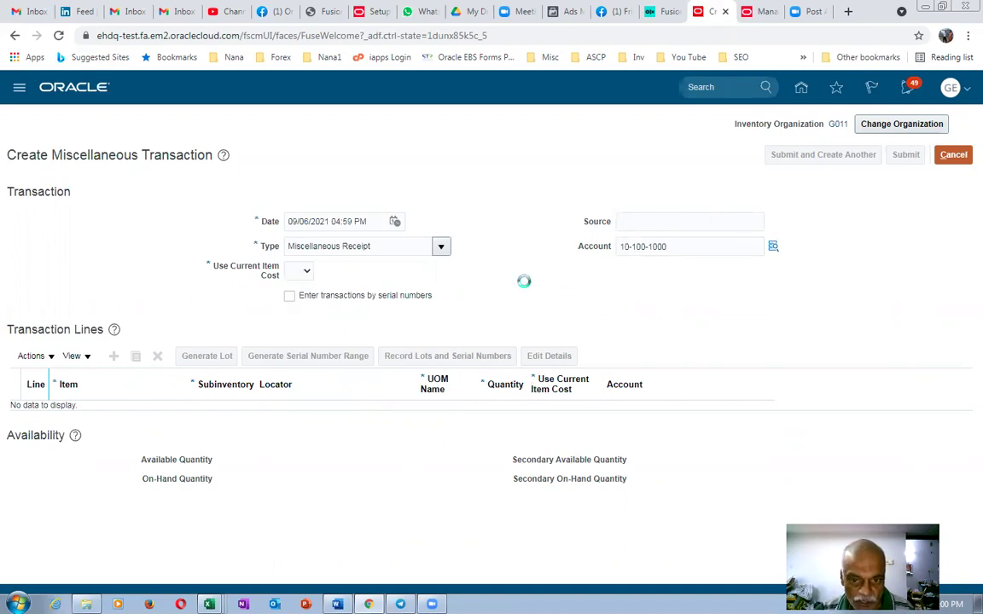
Add a transaction line and try looking up its item as g01_status.
click(111, 357)
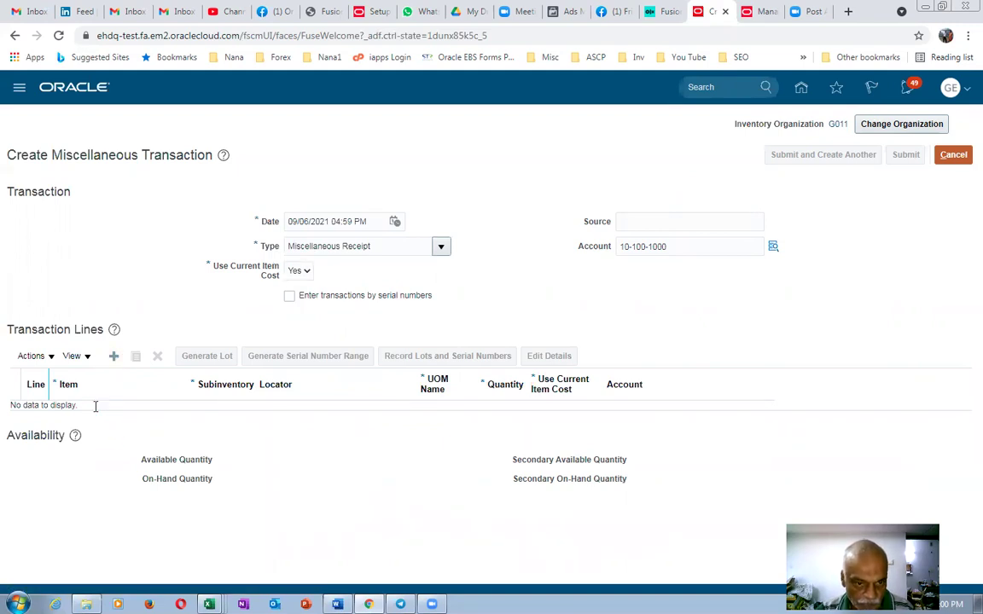
text(g01_s)
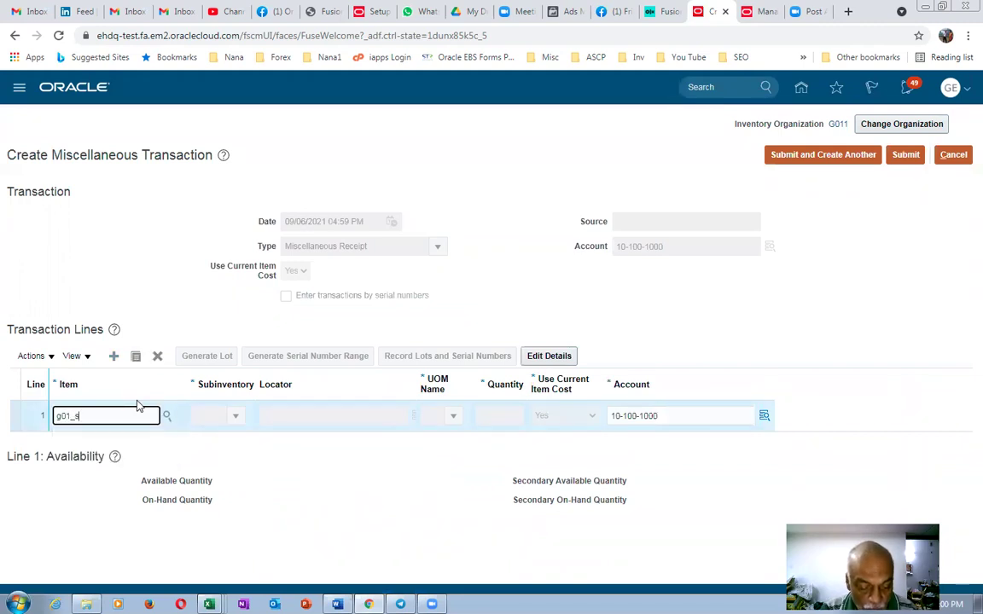
text(tatus)
key(Tab)
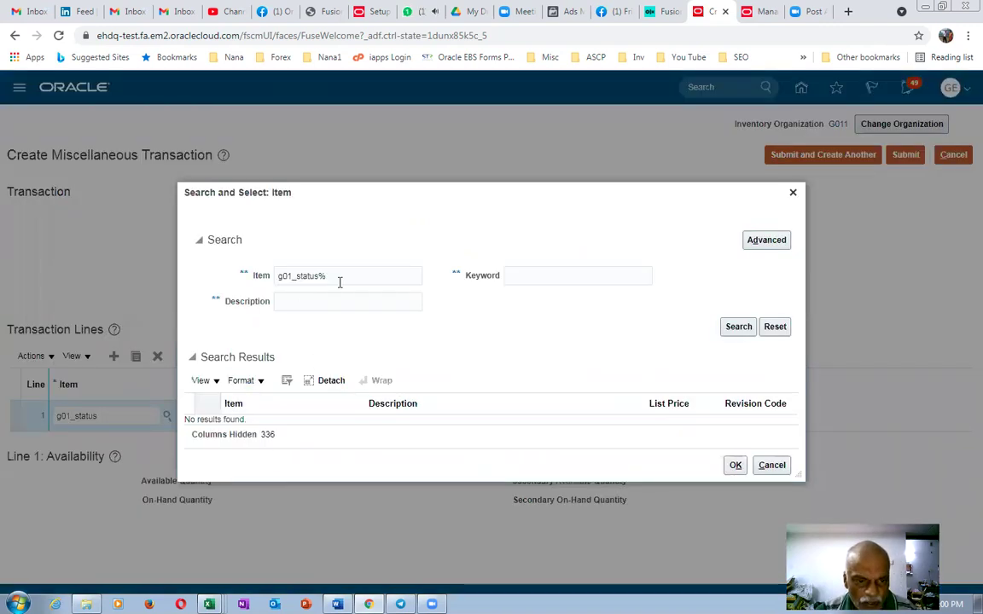
Search the item list for test%status% and select test_status as the item on line 1.
click(294, 275)
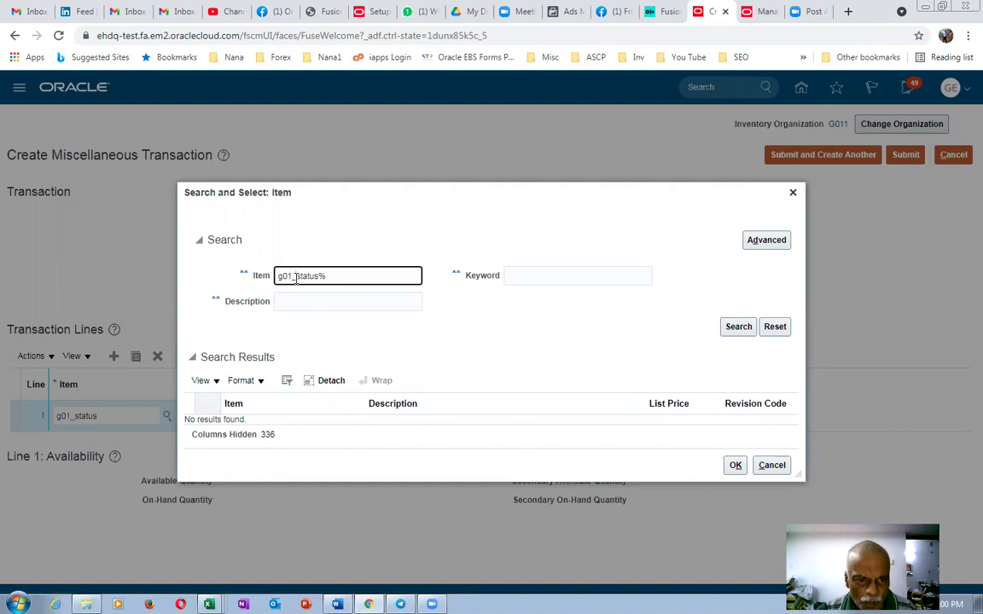
text(%)
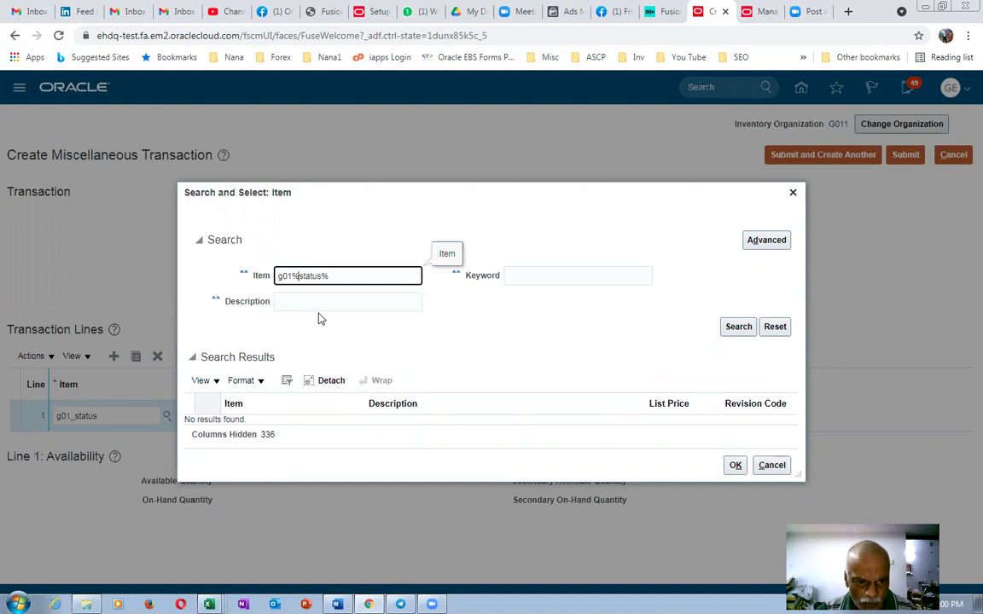
key(BackSpace)
key(BackSpace)
key(BackSpace)
key(BackSpace)
text(test)
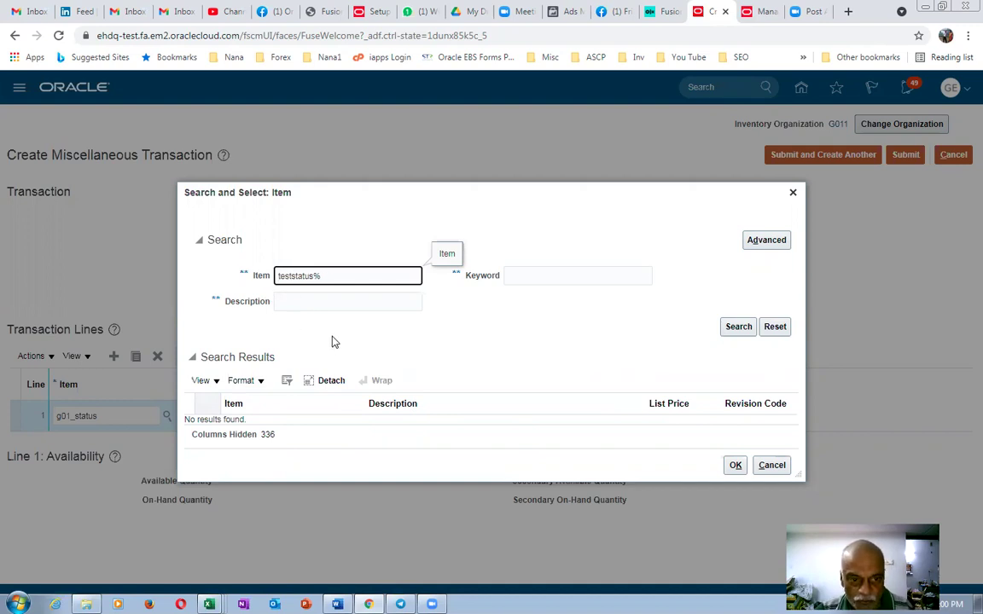
text(%)
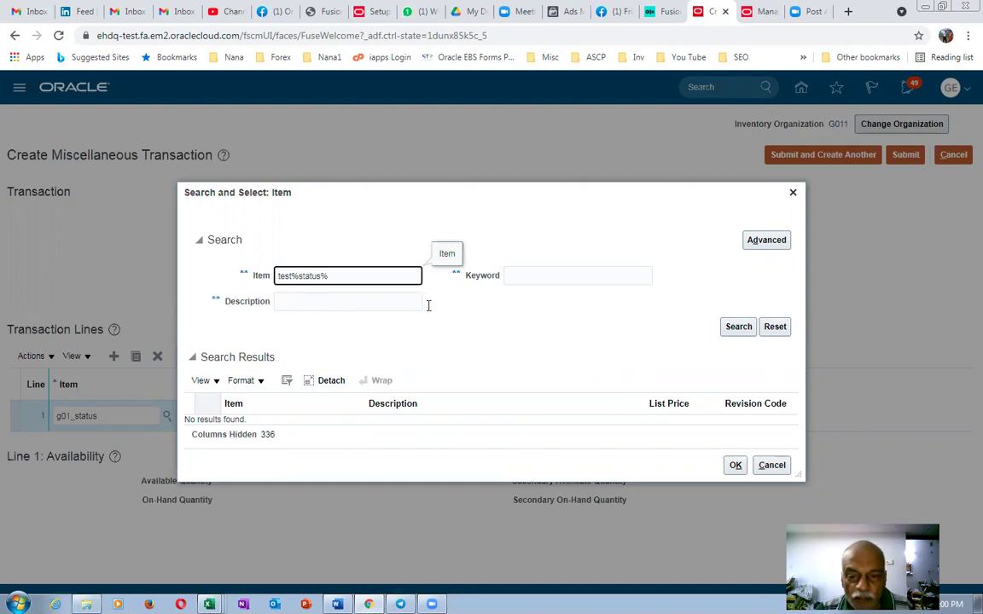
click(743, 329)
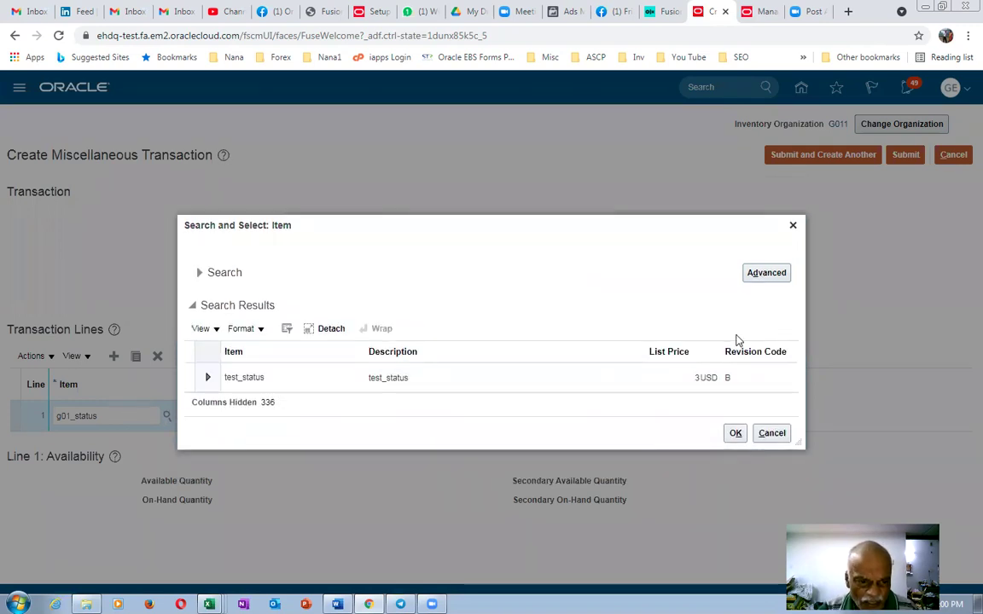
click(205, 380)
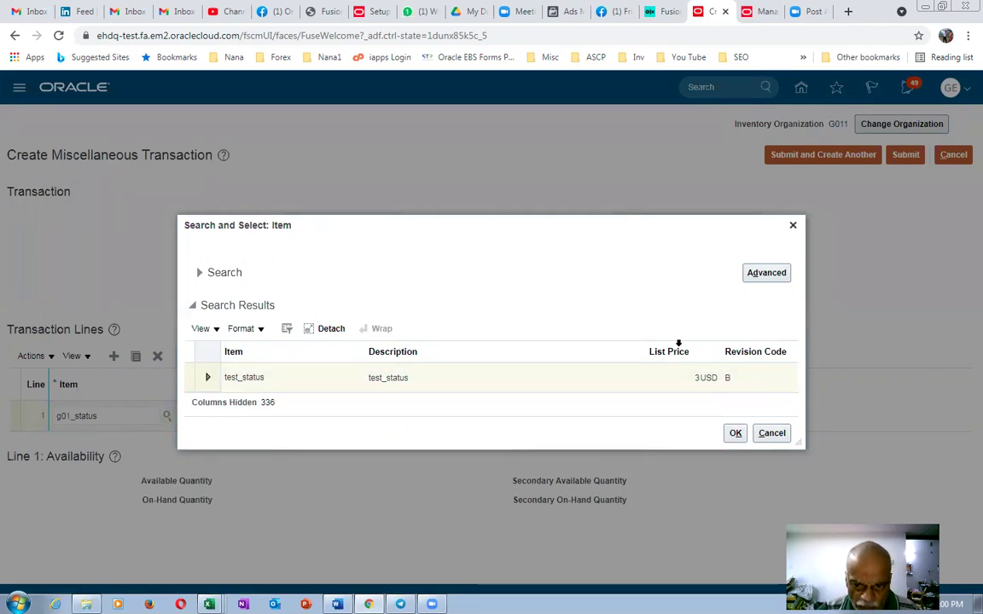
click(735, 433)
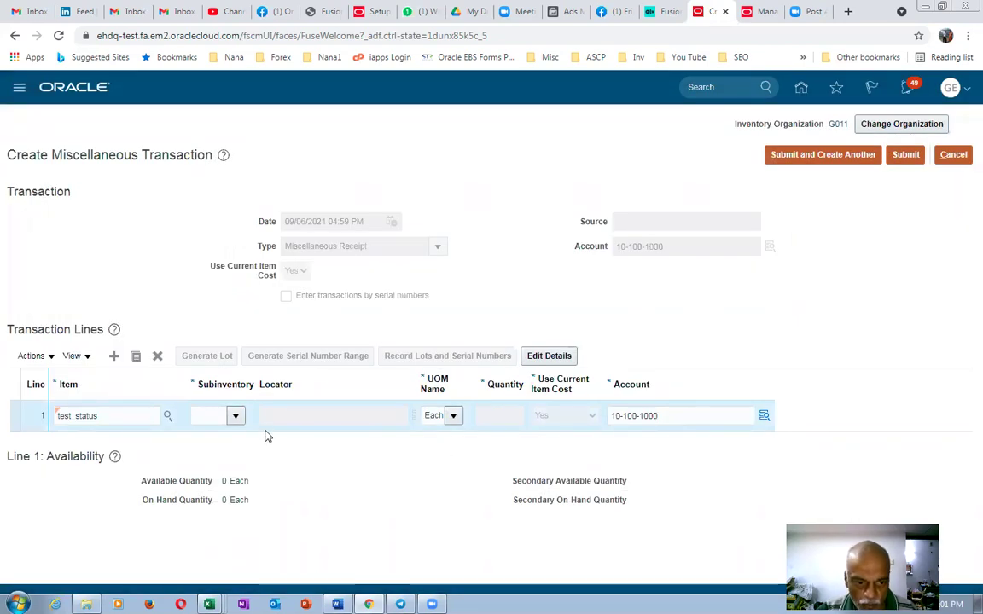
Set the line's subinventory to G011_RMS_1 and quantity to 1000, submit the transaction, and dismiss the confirmation.
click(236, 416)
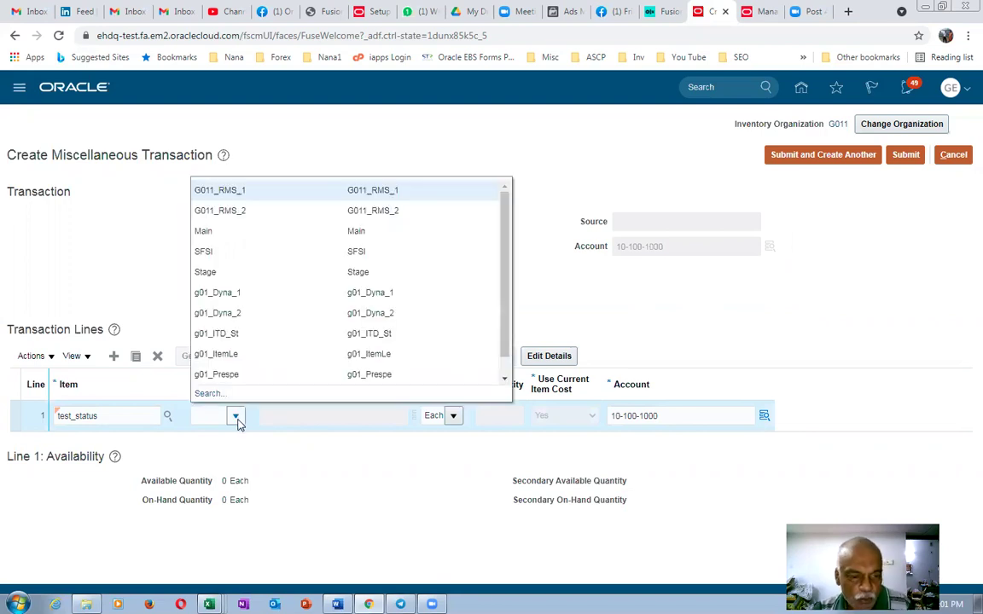
click(274, 189)
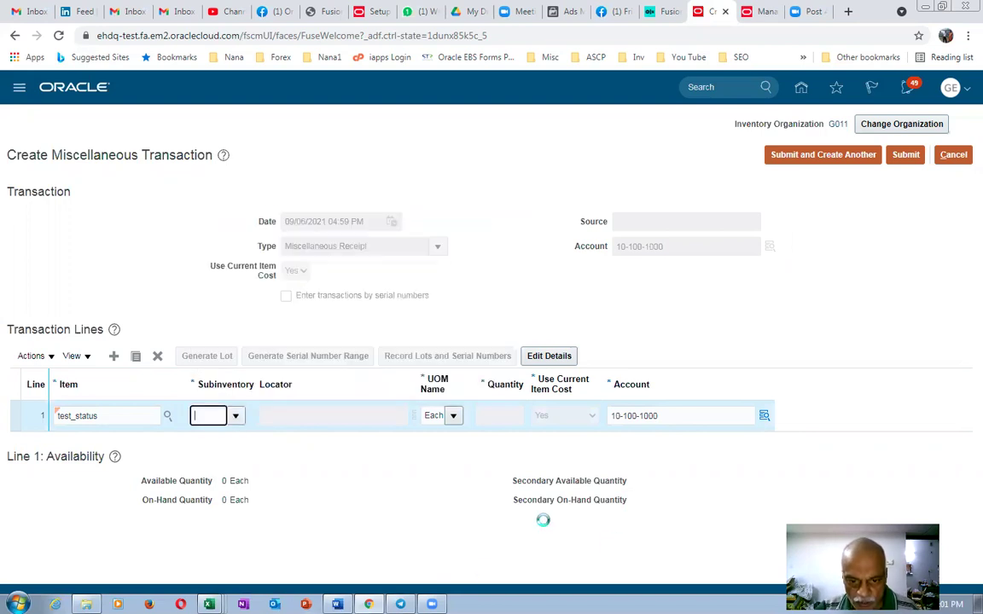
click(505, 414)
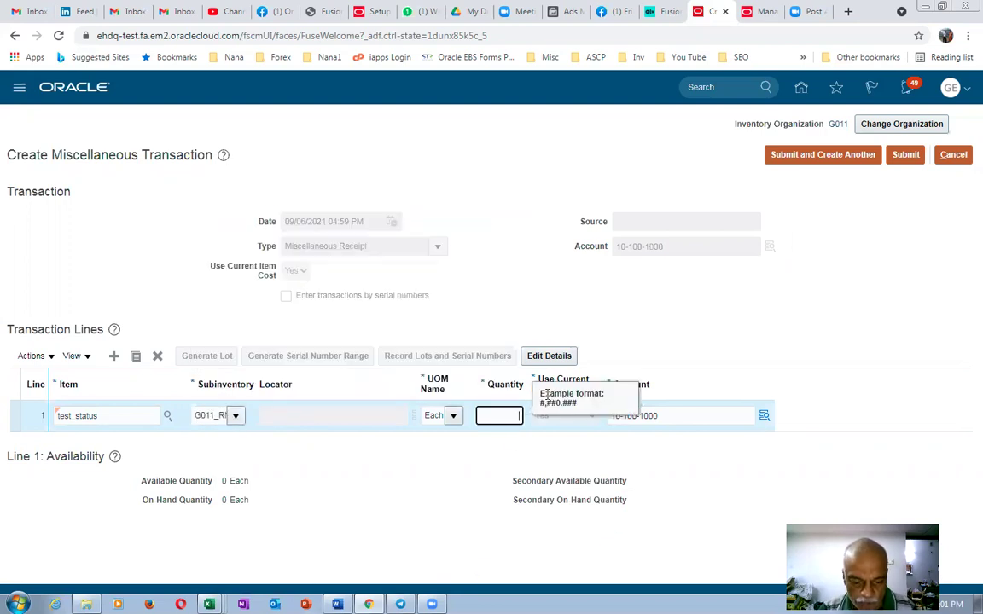
text(1000)
click(895, 291)
click(903, 155)
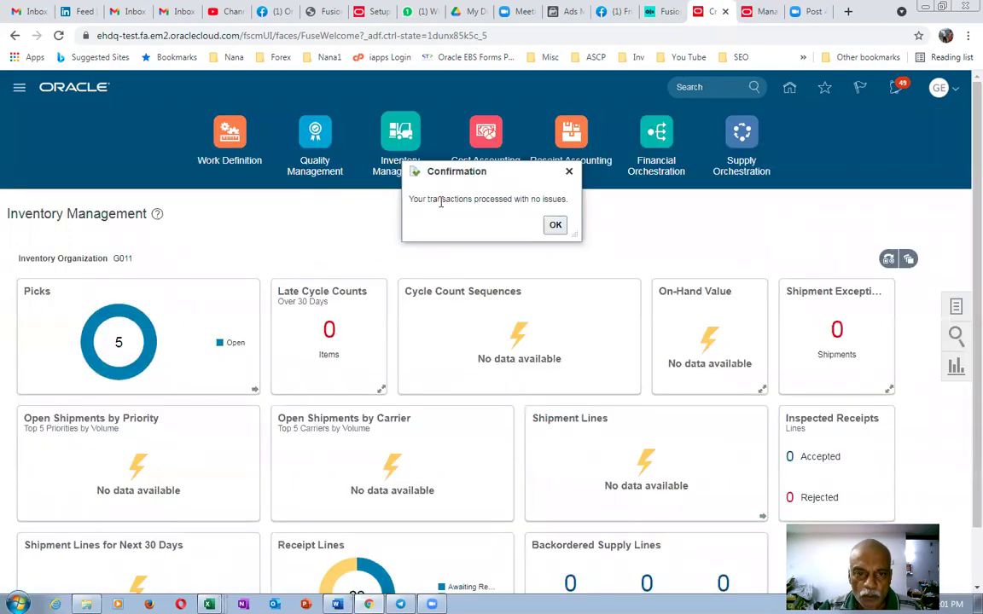
drag(411, 199, 509, 198)
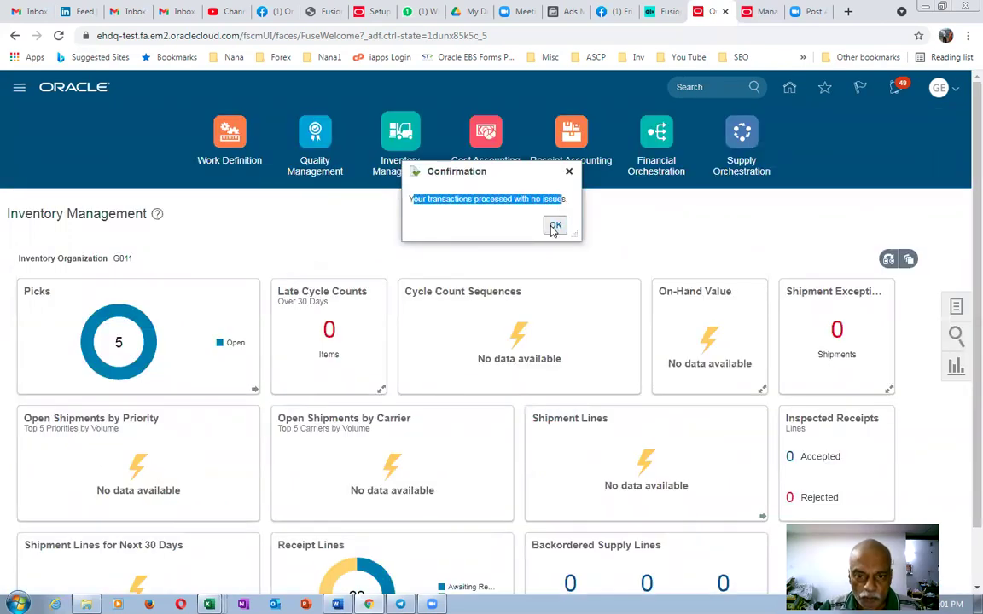
click(555, 224)
Open Manage Item Quantities and search for the on-hand quantity of test_status in organization G011.
click(956, 305)
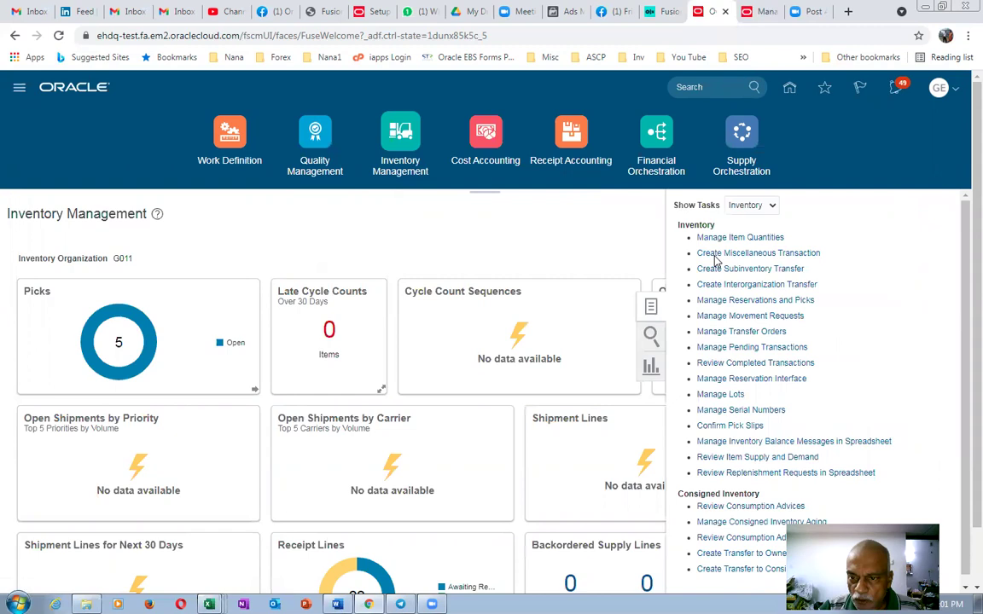
click(711, 247)
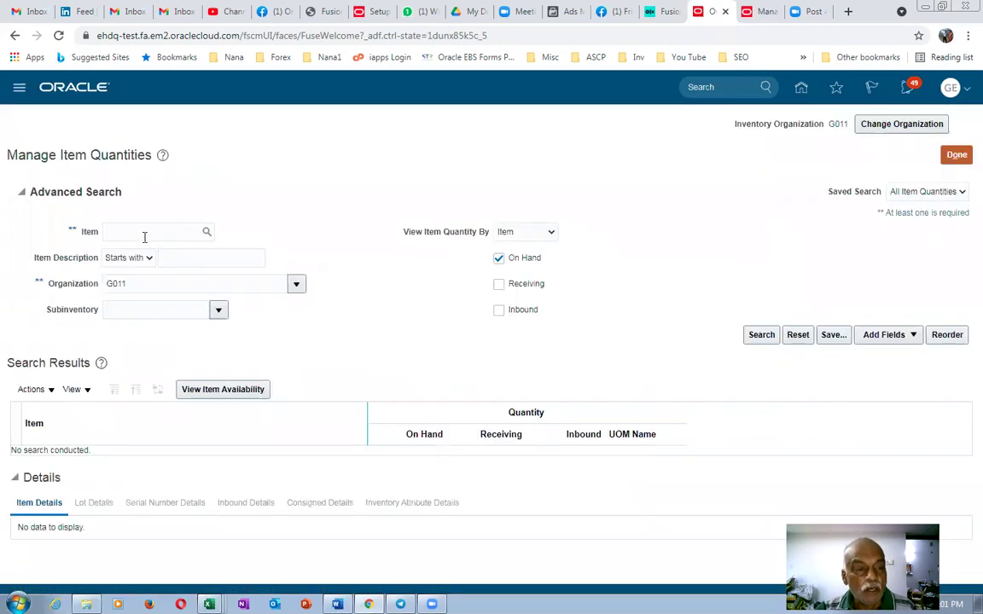
click(144, 236)
text(test_status)
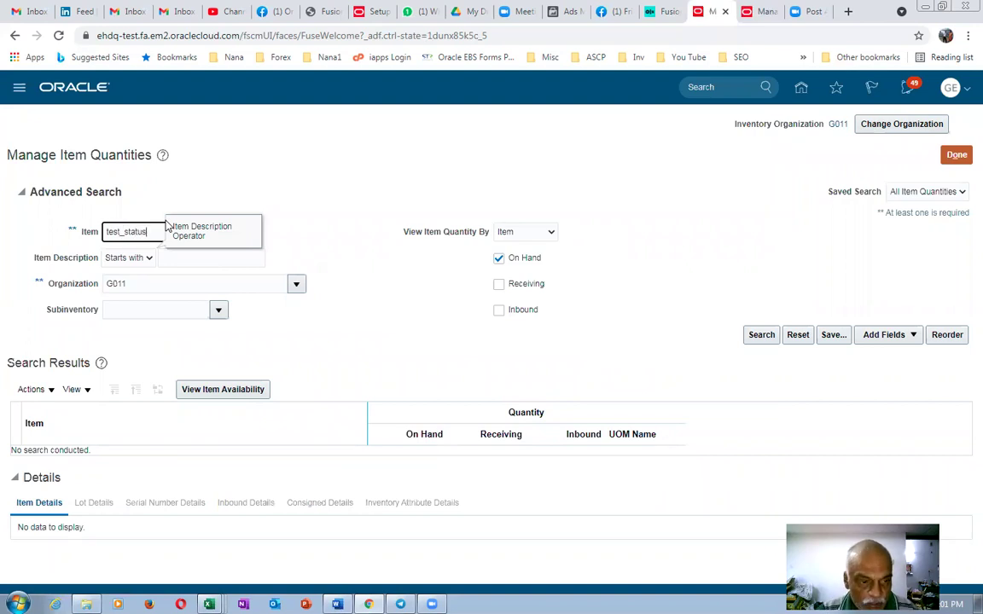
click(167, 226)
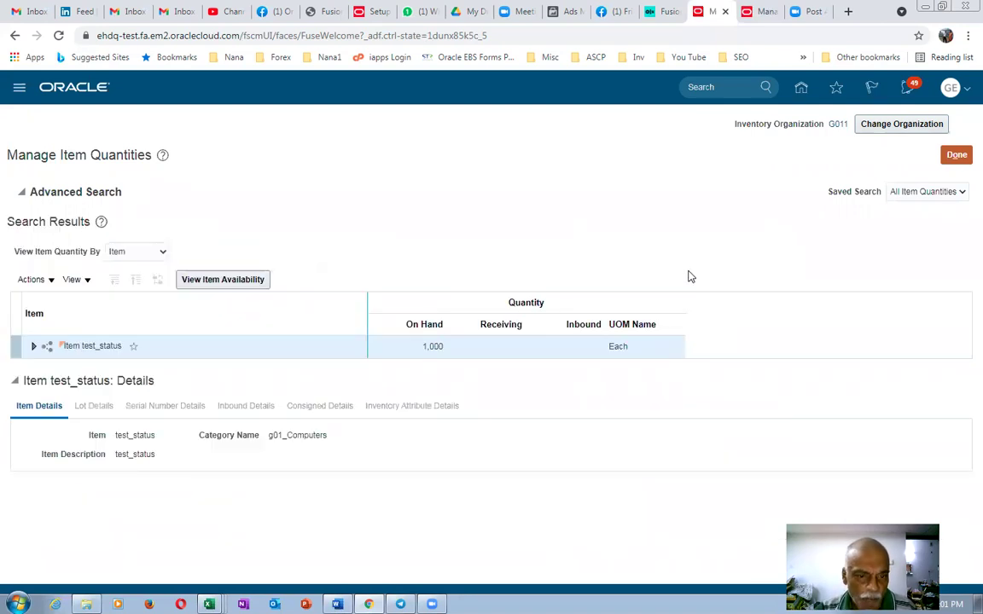
Break down the on-hand quantity of test_status to organization G011 and close Manage Item Quantities.
click(34, 346)
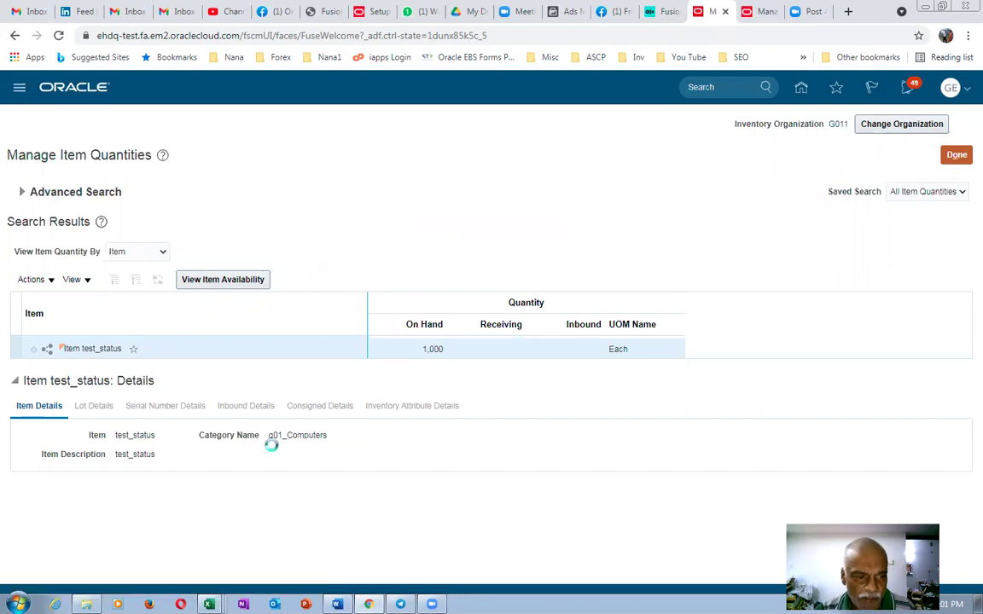
click(162, 365)
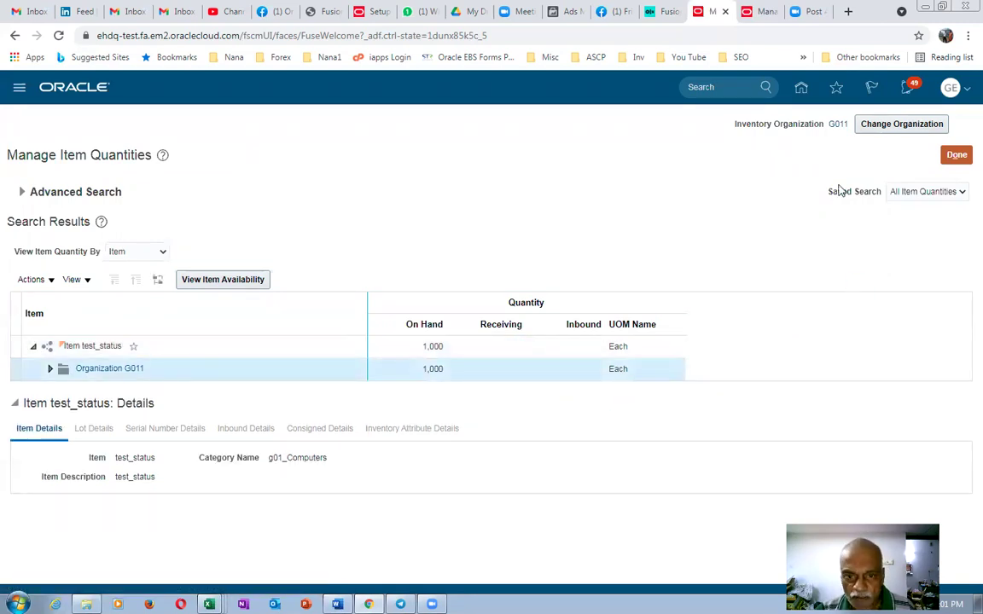
click(957, 155)
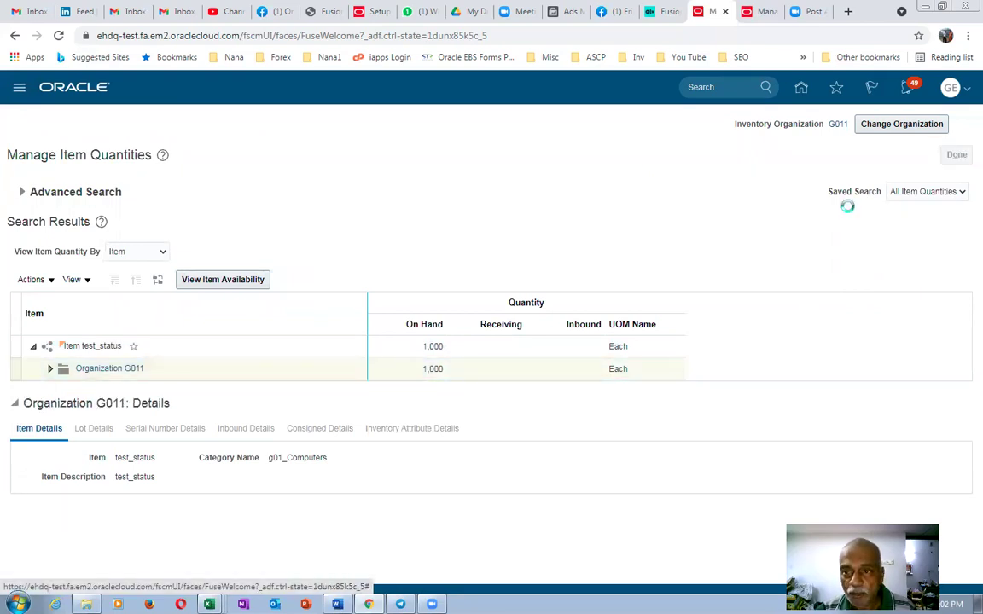
Go to Product Information Management from the home page and open Browse Items.
click(792, 89)
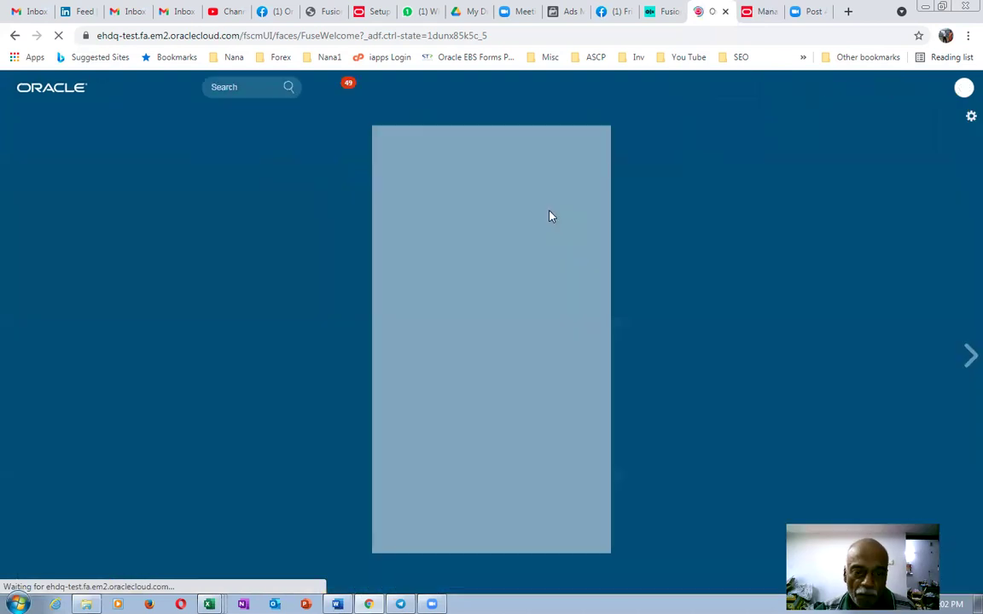
click(502, 173)
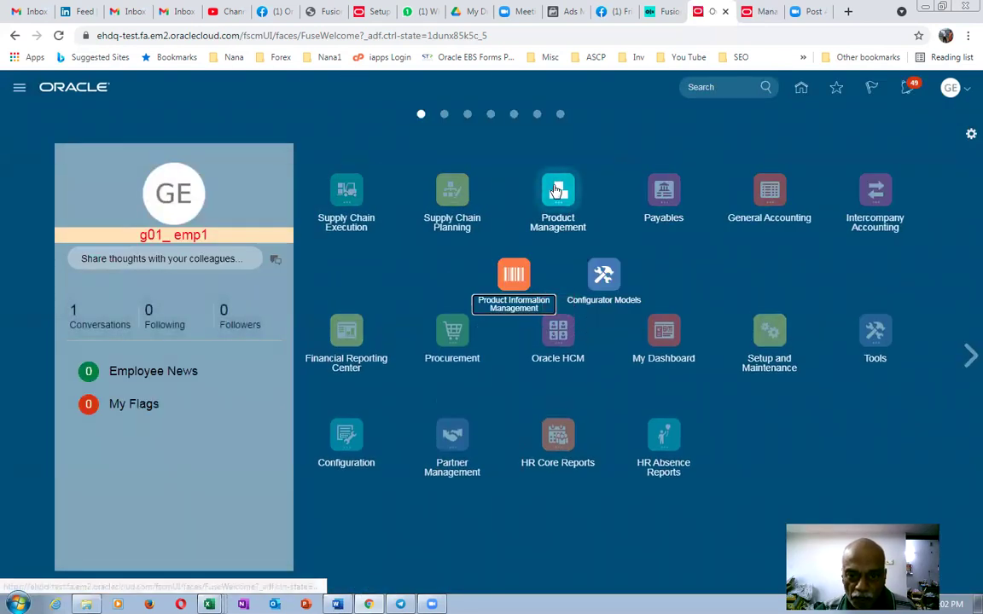
click(512, 272)
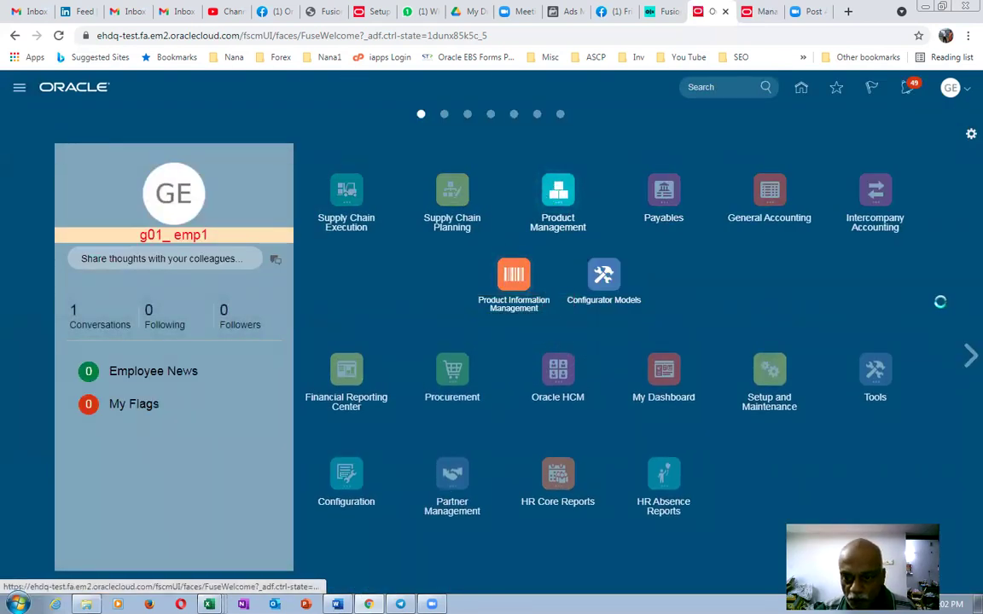
click(957, 307)
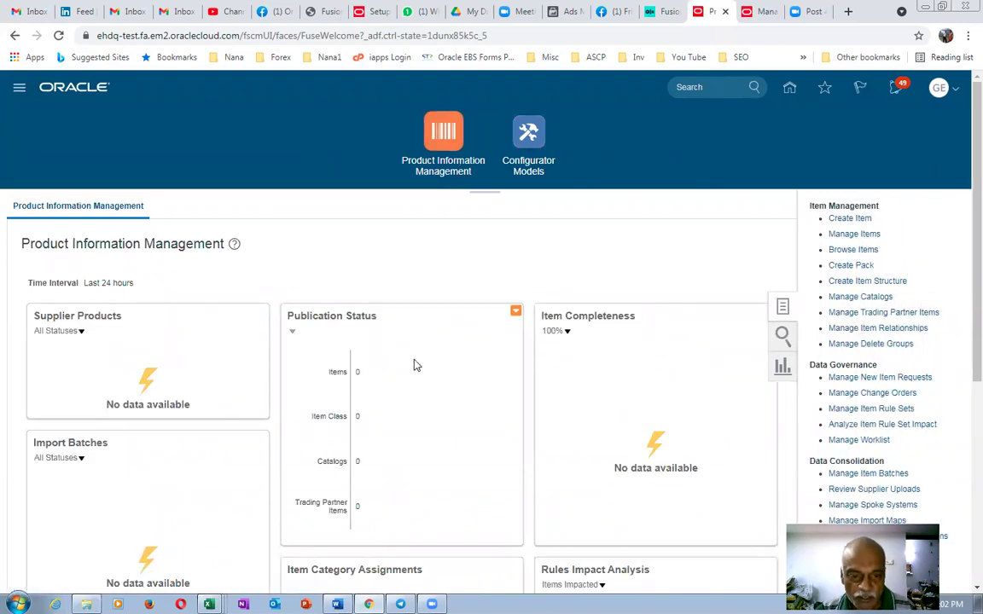
Search the items for test_status and open it for editing in organization G010.
click(449, 471)
text(test_s)
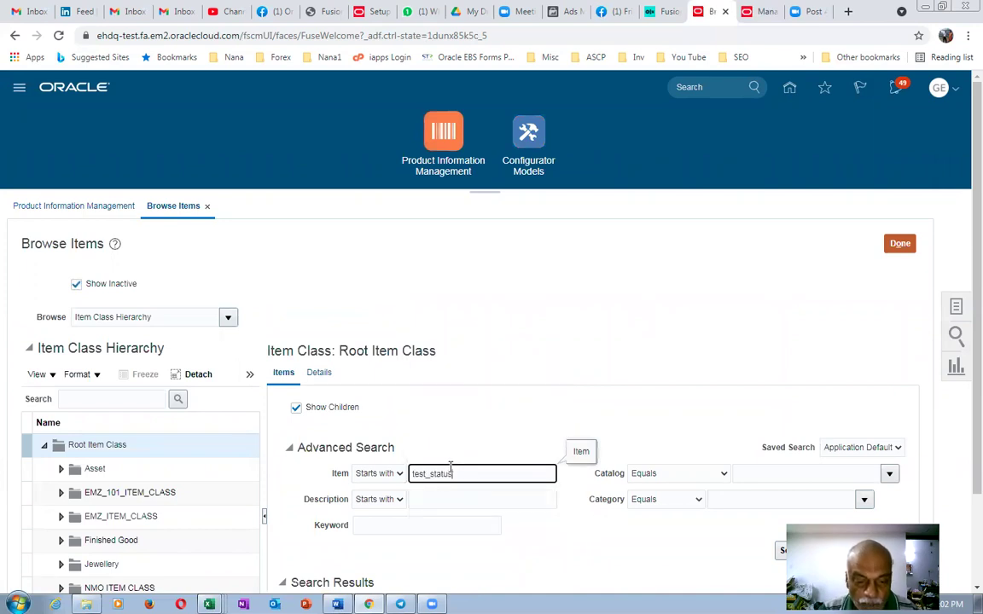
text(tatus)
key(Return)
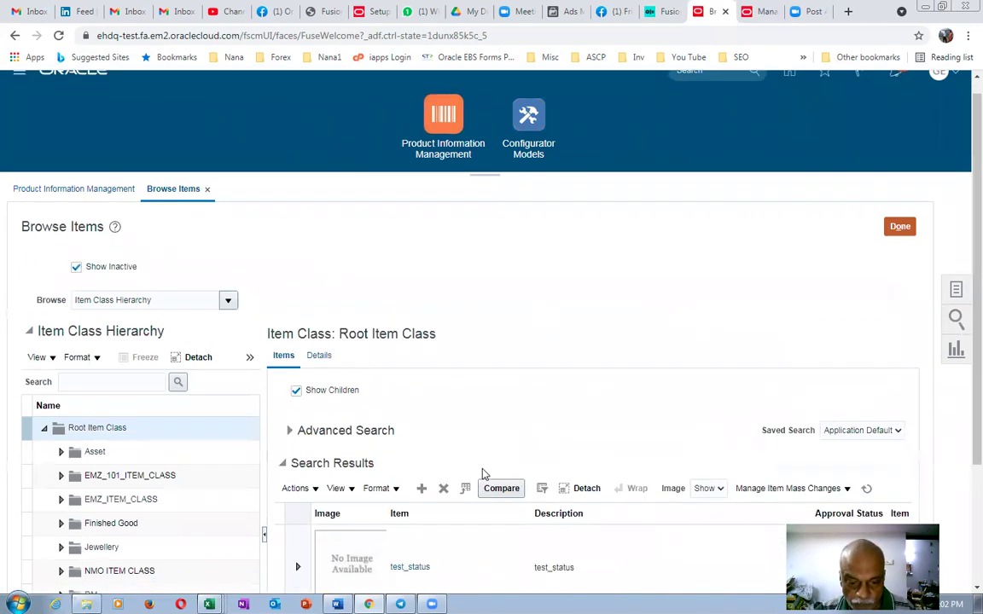
scroll(434, 422, down, 2)
click(406, 402)
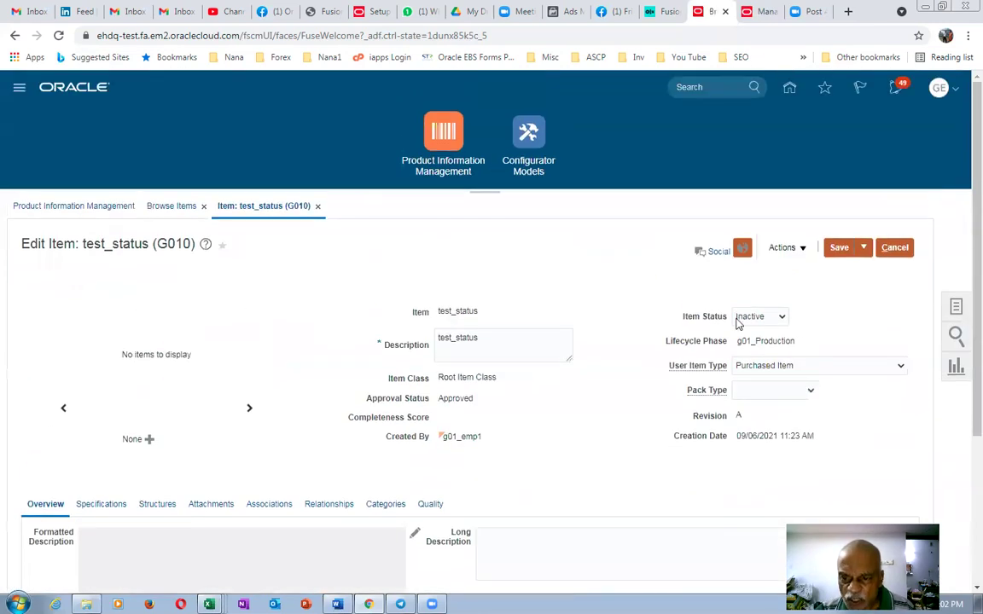
Set the Item Status of test_status to Active, accept the resulting attribute changes, and try to save the item.
click(739, 321)
click(749, 328)
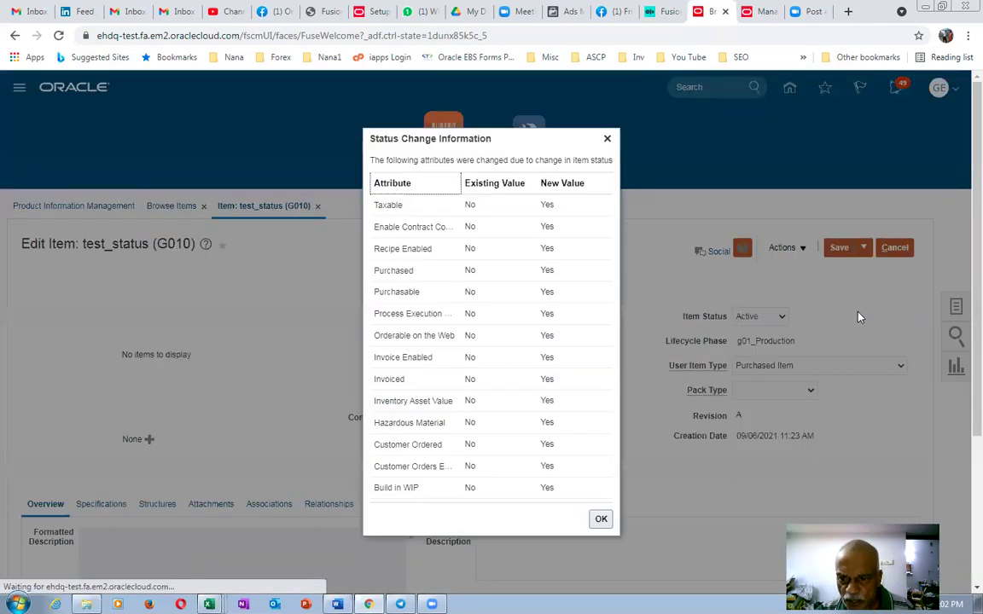
click(600, 518)
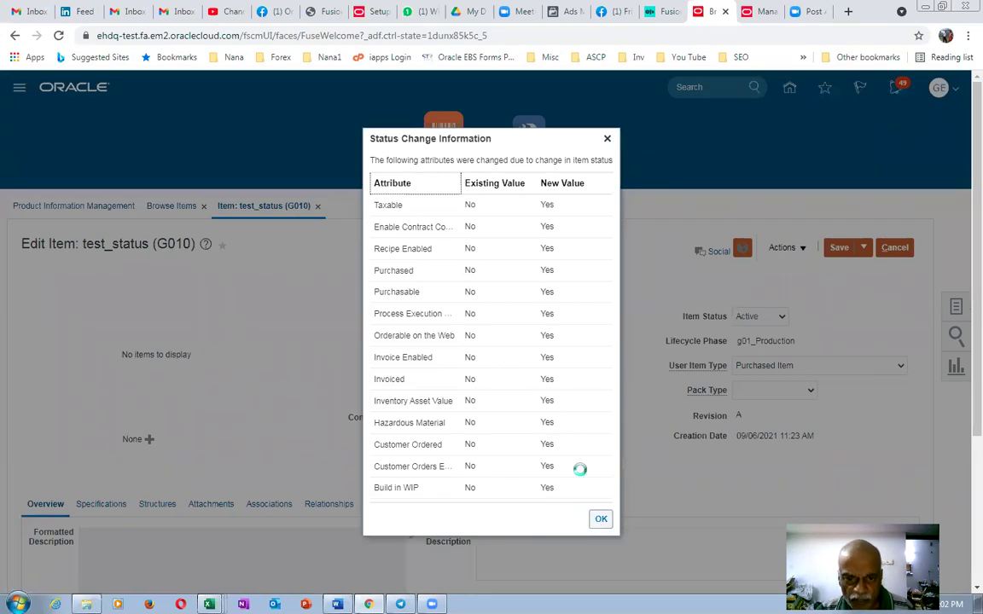
click(838, 249)
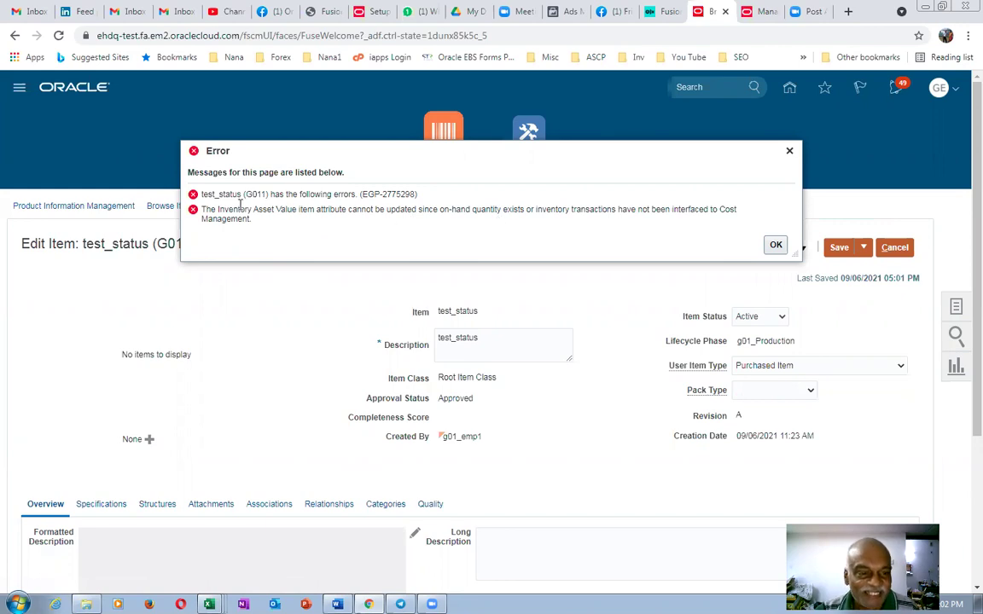
drag(247, 210, 260, 229)
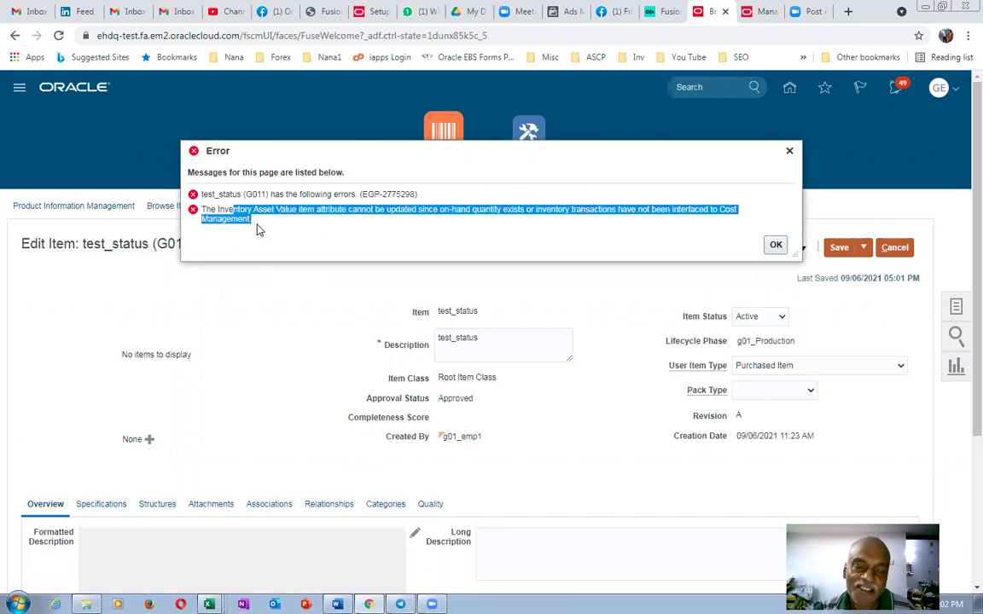
click(775, 245)
Set Inventory Asset Value to No in the item's Manufacturing specifications and try to save the item.
scroll(256, 346, down, 4)
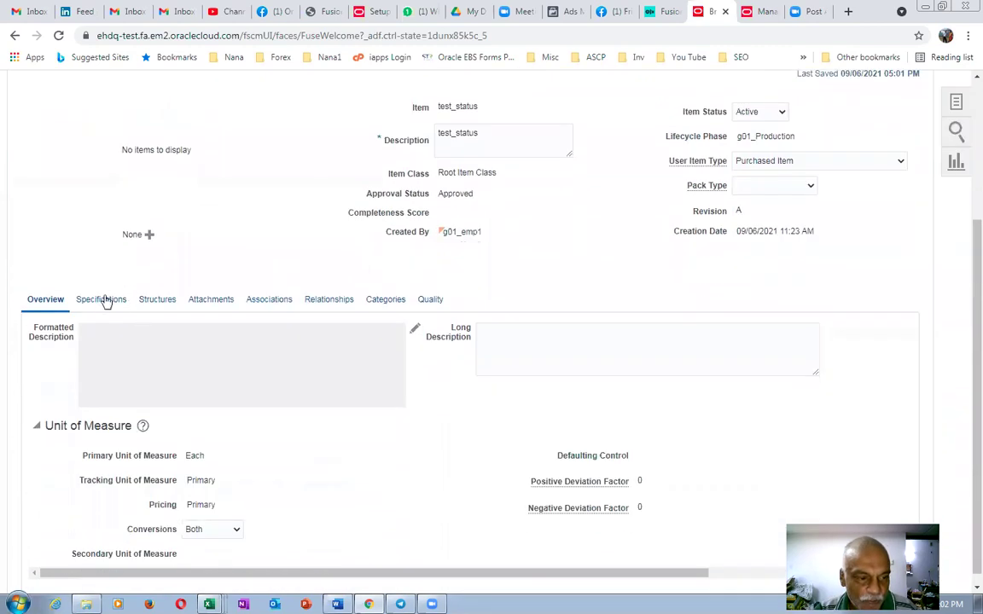
scroll(107, 346, down, 3)
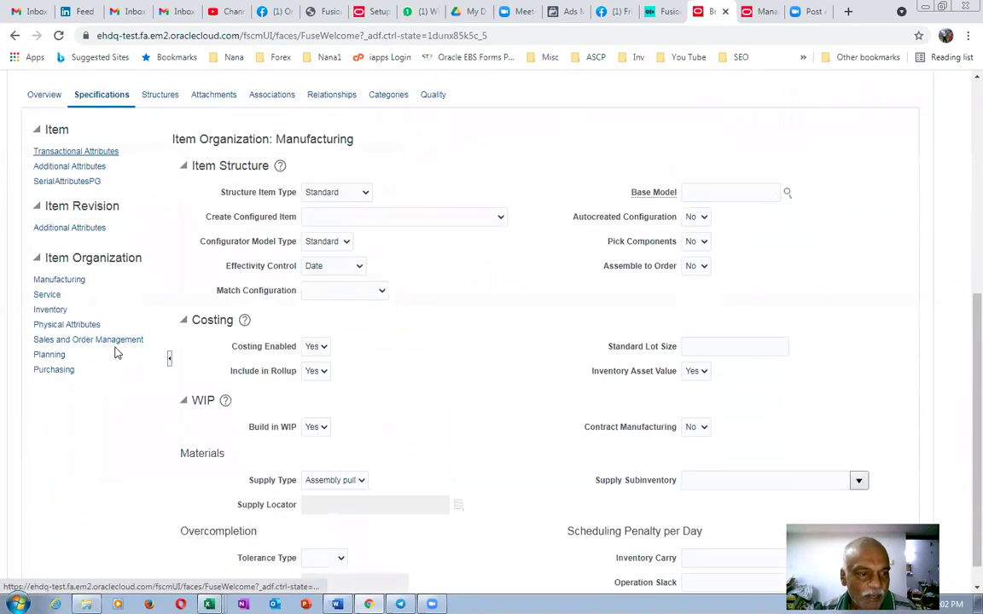
click(53, 311)
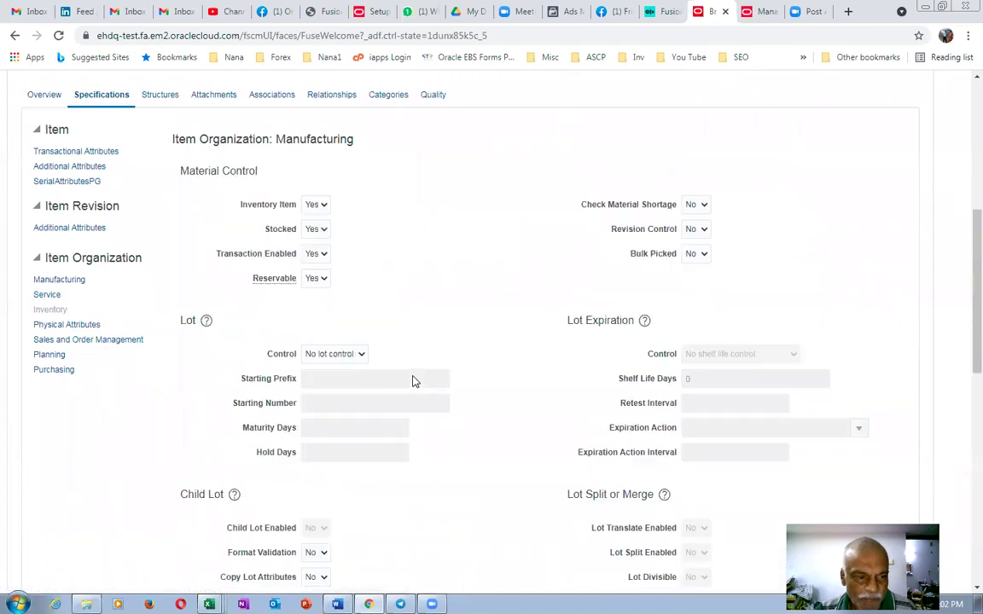
click(53, 280)
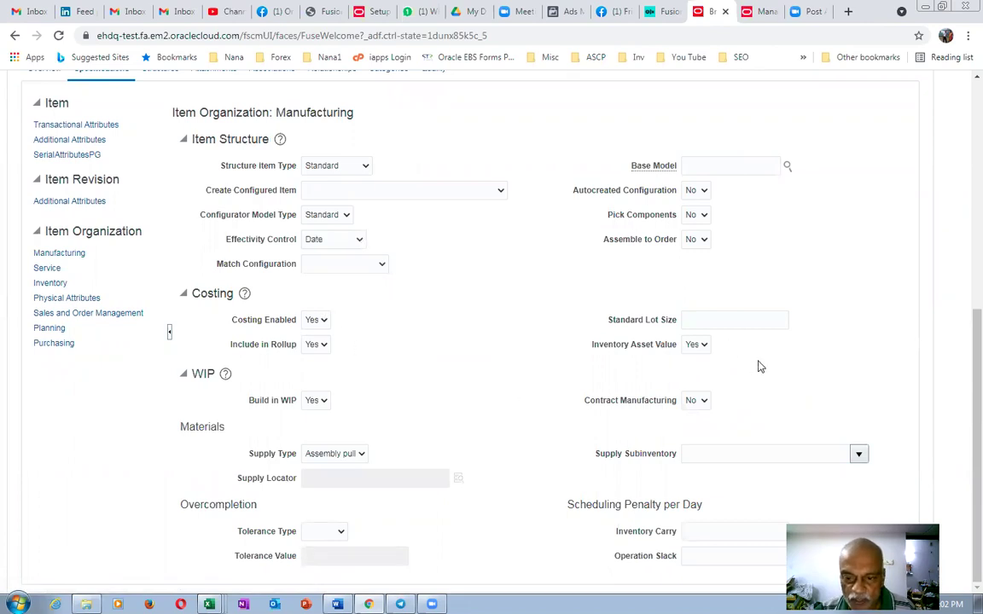
click(695, 346)
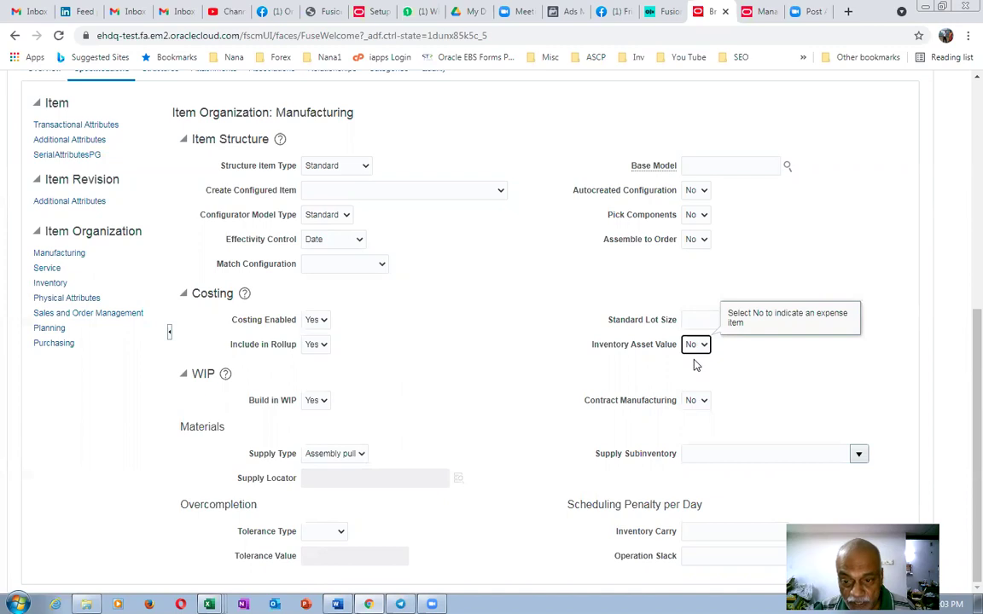
scroll(560, 270, up, 4)
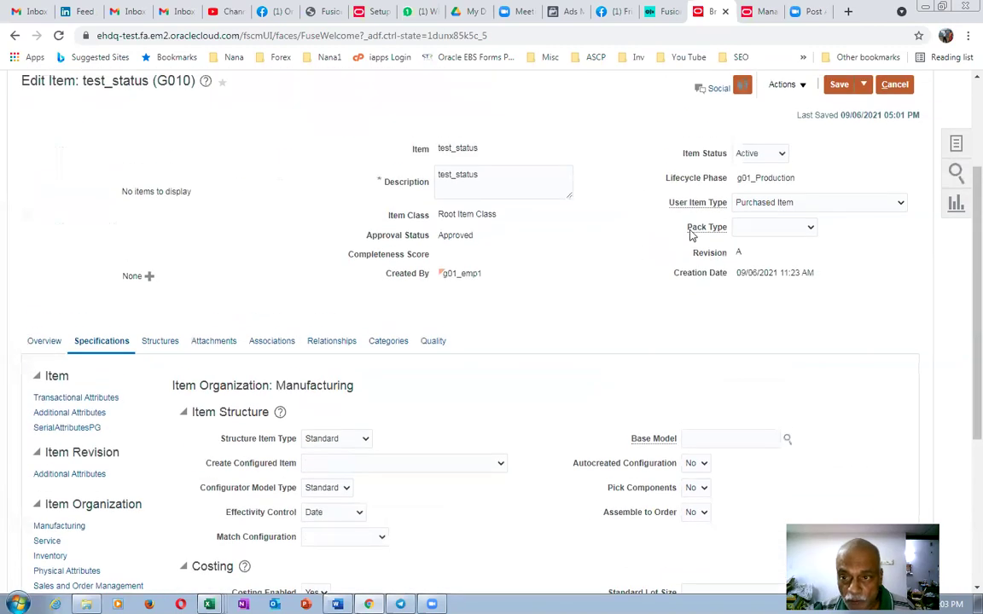
click(841, 85)
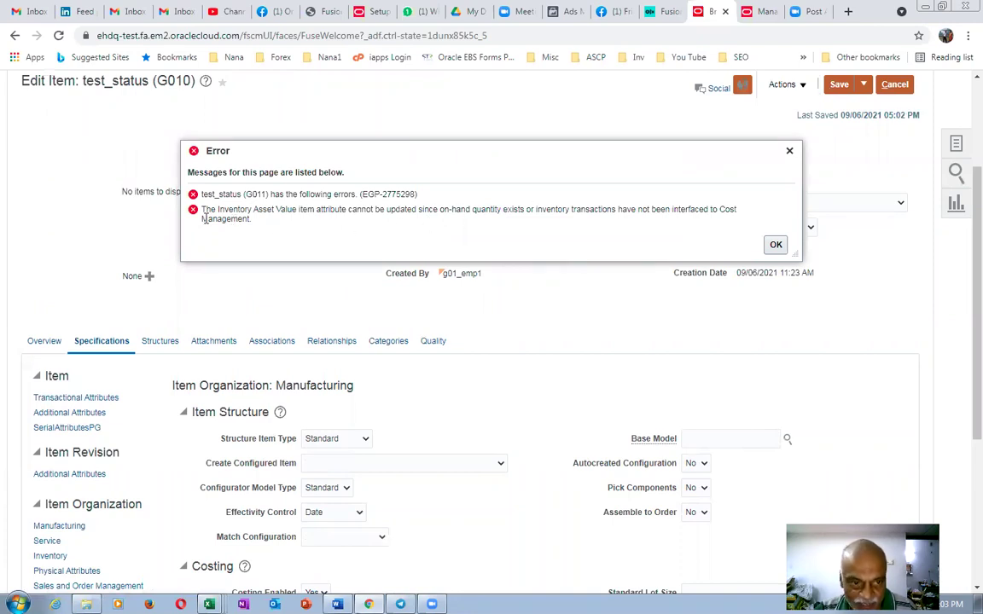
drag(206, 209, 224, 221)
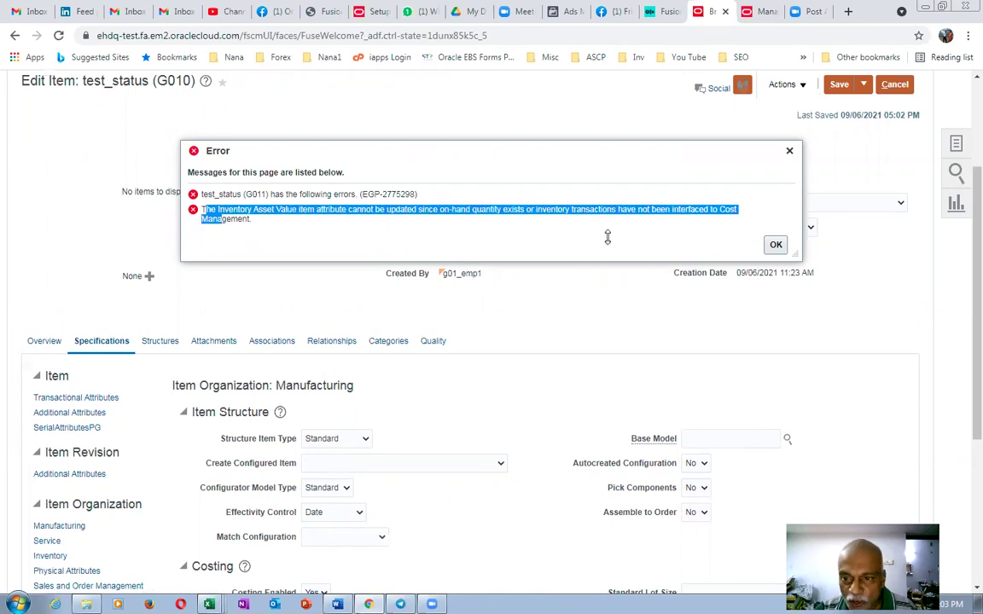
click(774, 245)
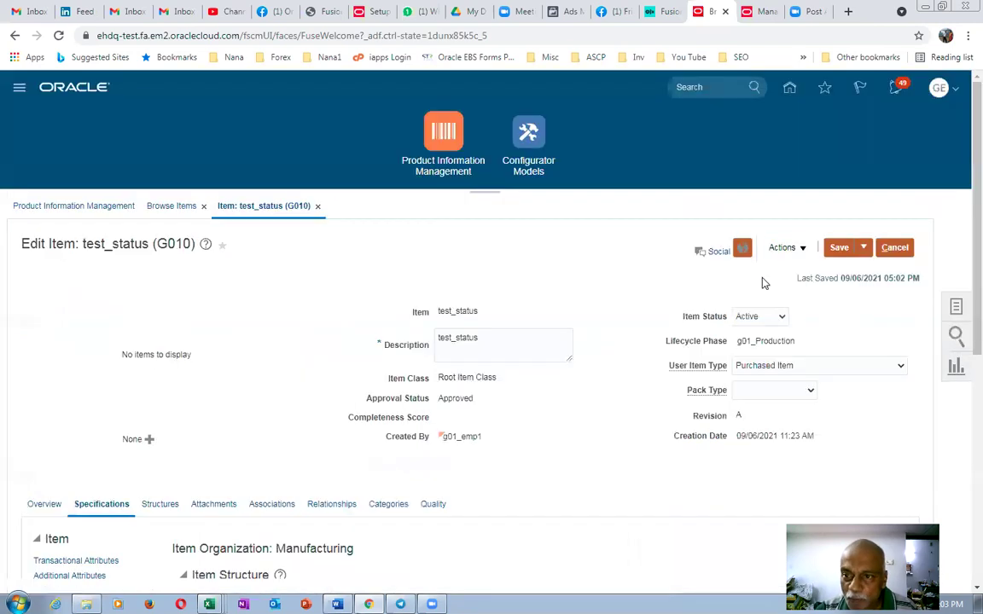
Check the available Item Status choices and the material control attributes in the item's Inventory specifications.
click(750, 321)
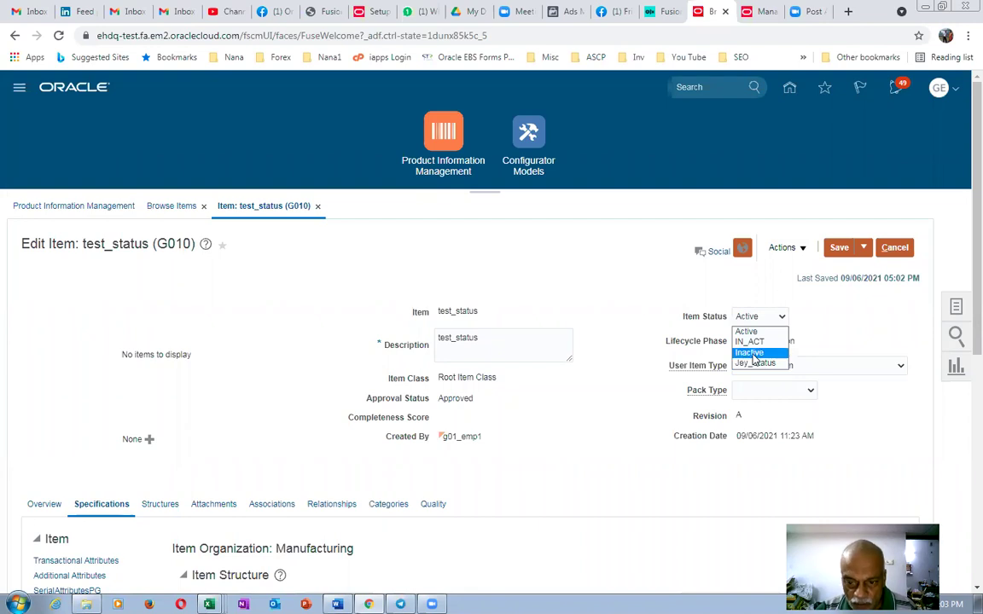
click(608, 287)
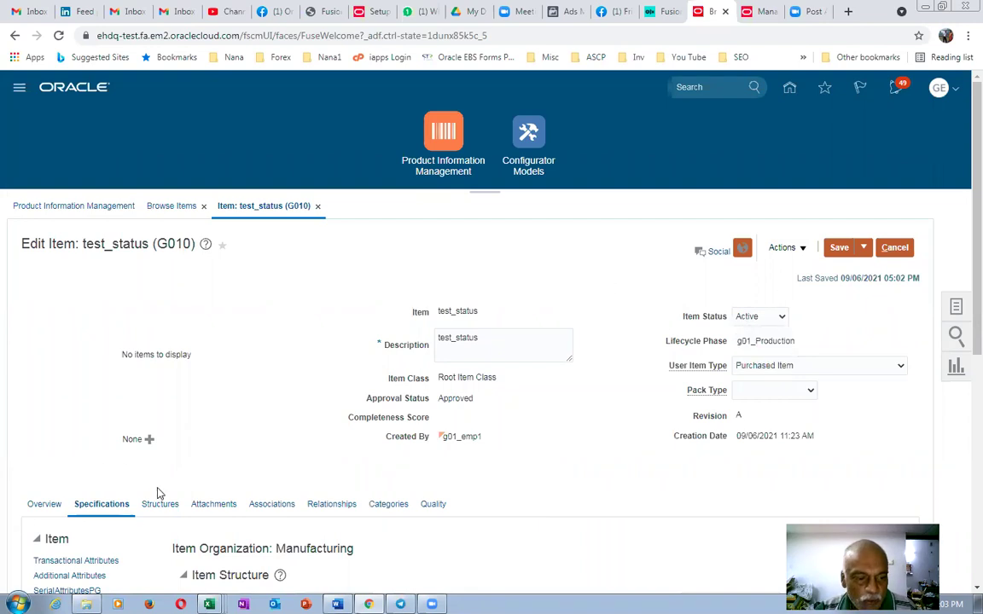
scroll(157, 493, down, 2)
scroll(115, 452, down, 2)
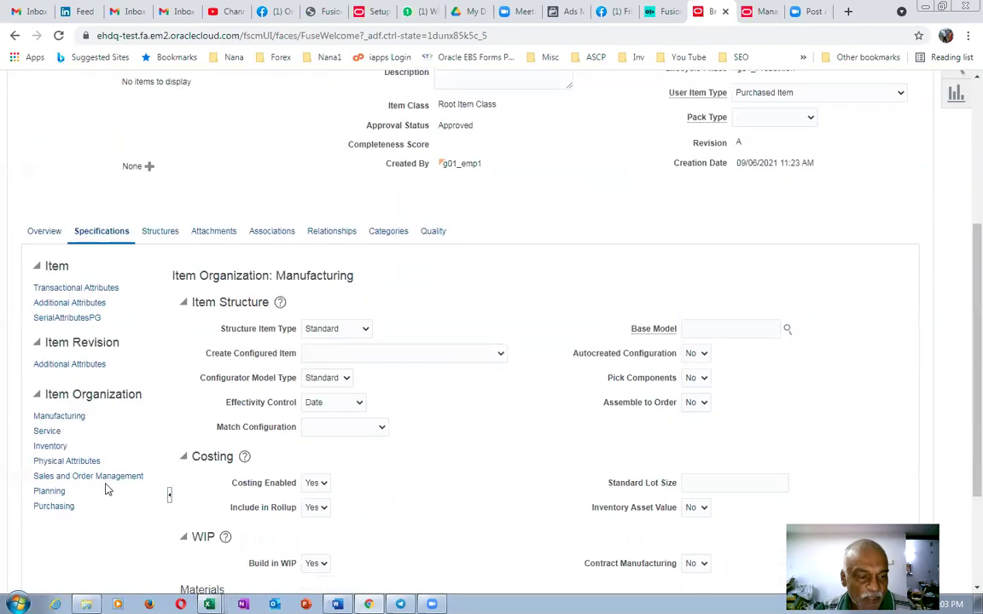
click(45, 447)
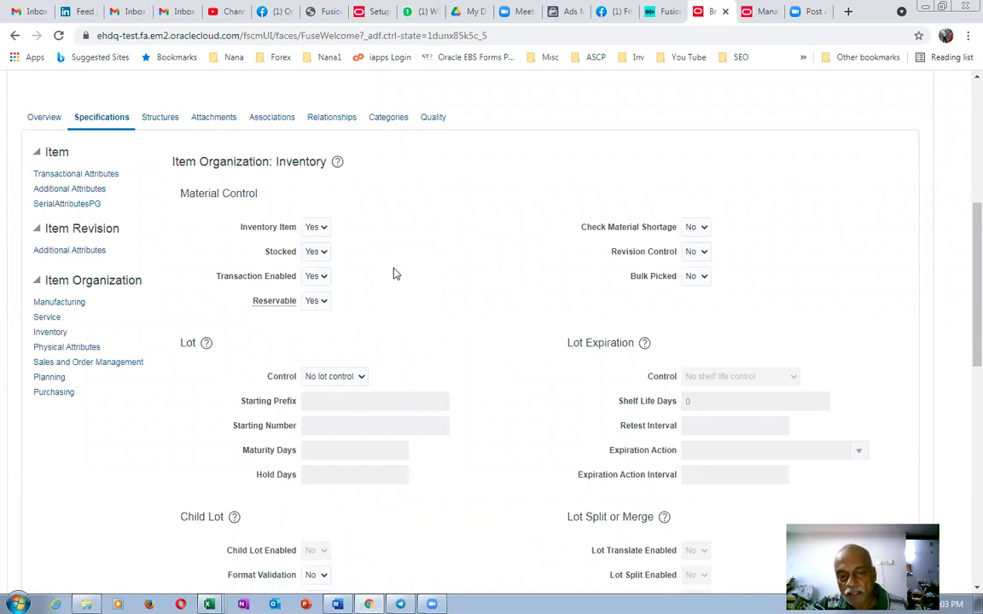
scroll(400, 278, up, 4)
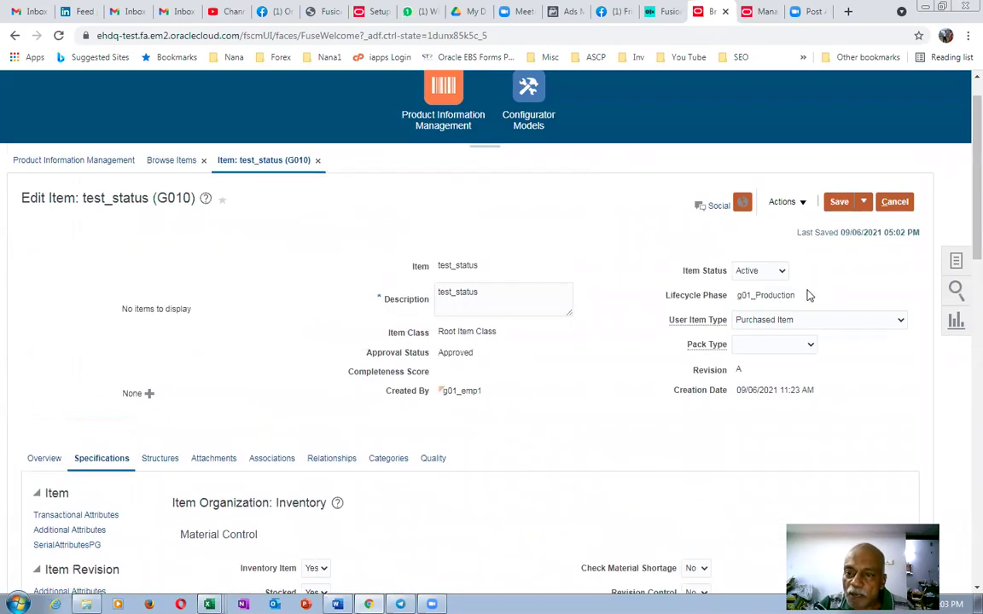
click(779, 271)
click(747, 283)
click(895, 202)
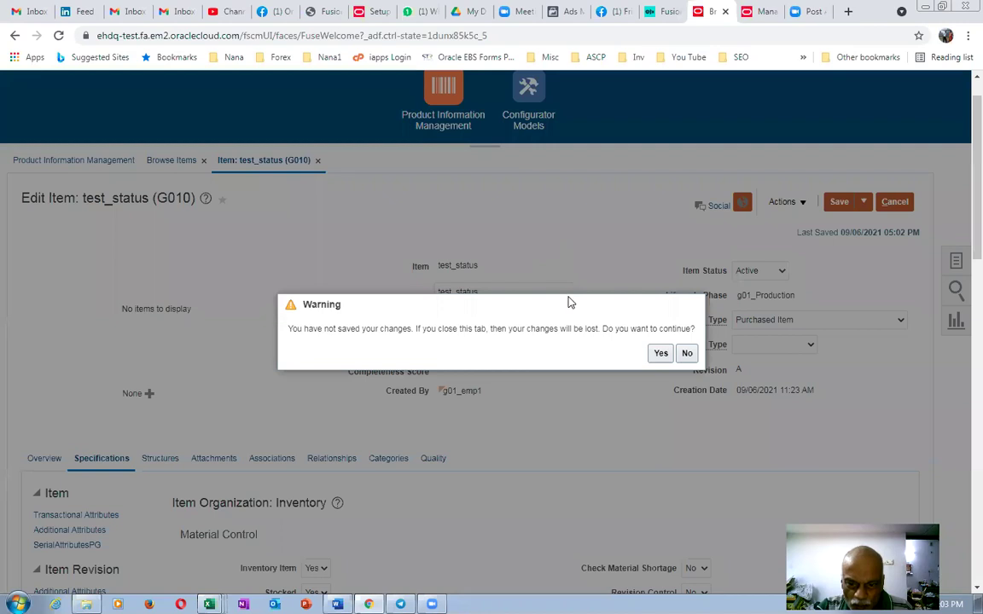
click(687, 353)
Examine the status-controlled attributes of test_status under Inventory, Purchasing, and Sales and Order Management.
scroll(203, 448, down, 3)
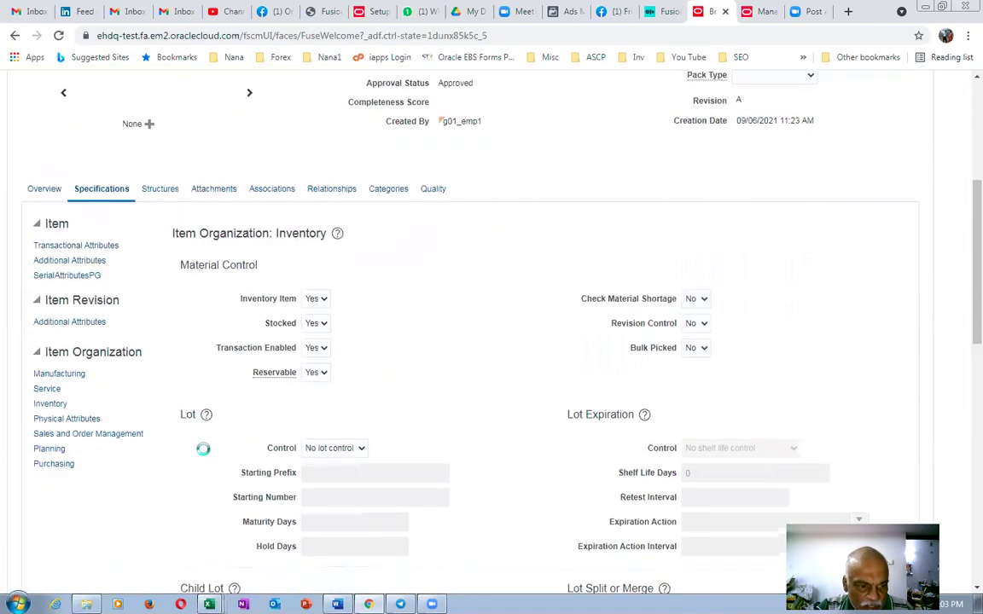
click(47, 403)
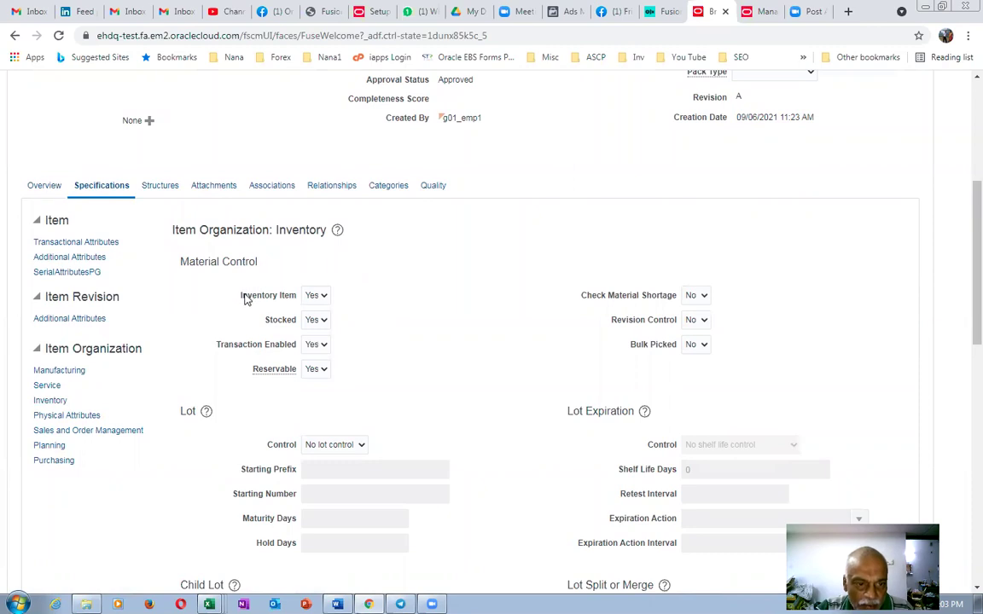
drag(243, 296, 285, 305)
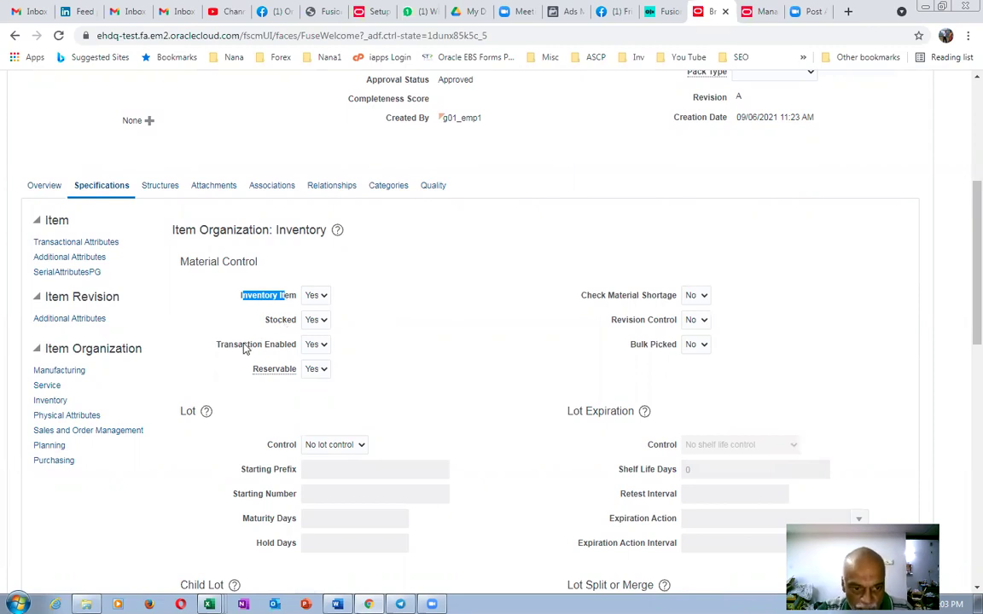
click(398, 314)
click(53, 461)
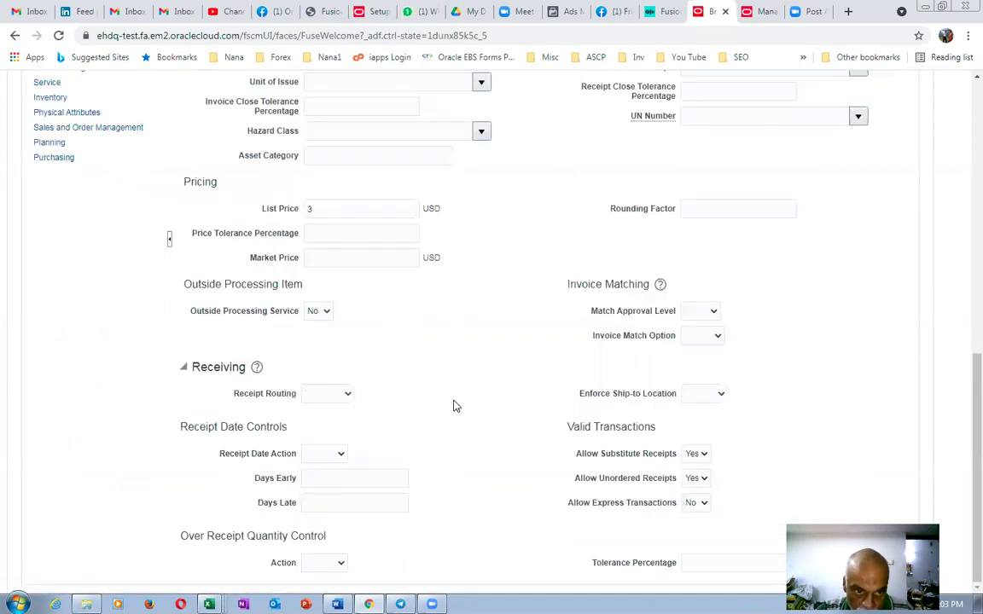
scroll(454, 406, up, 4)
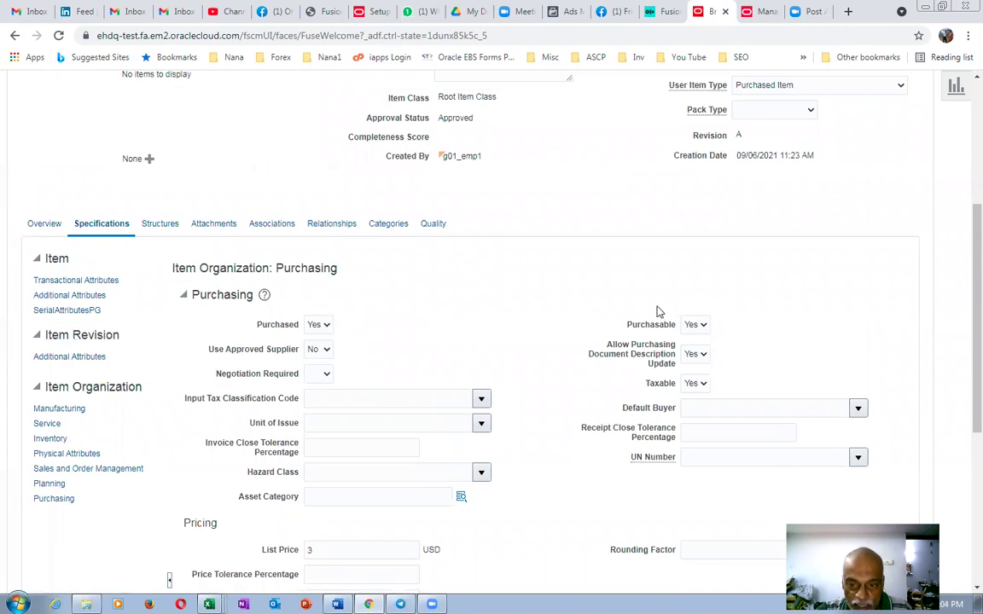
click(91, 470)
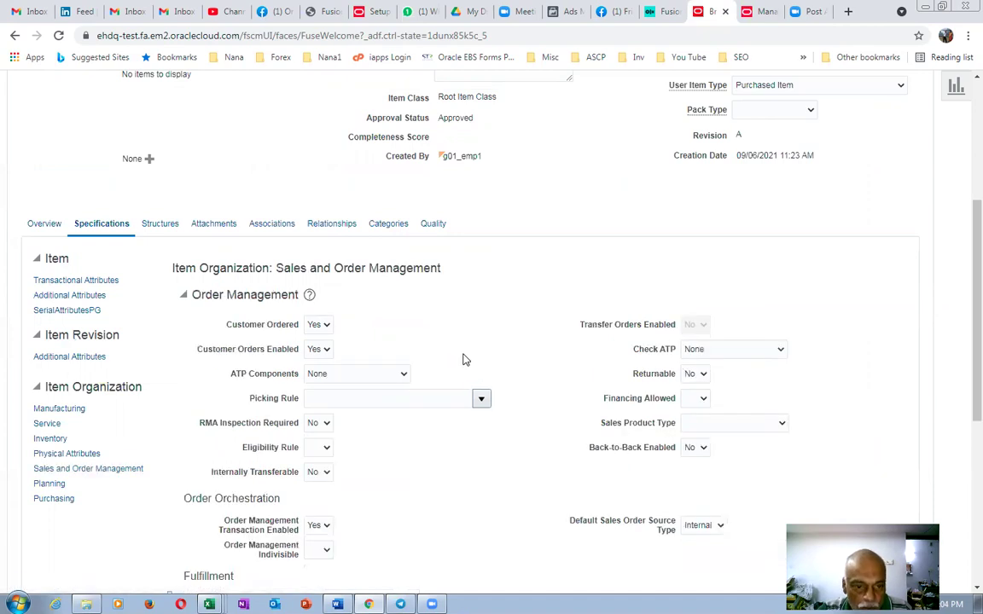
Cancel editing test_status and discard its unsaved changes.
scroll(512, 342, up, 3)
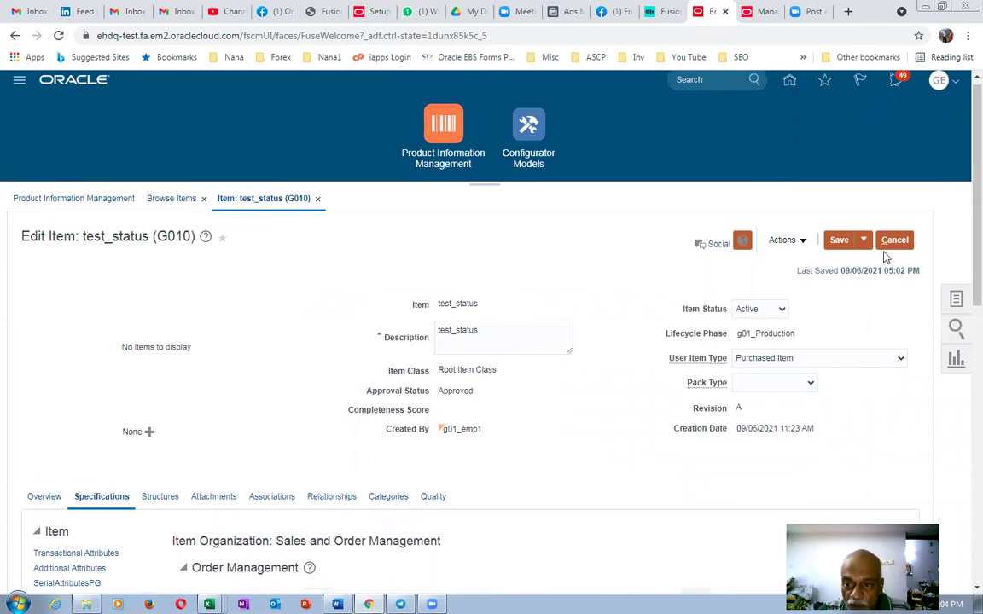
scroll(277, 440, down, 3)
scroll(687, 282, up, 3)
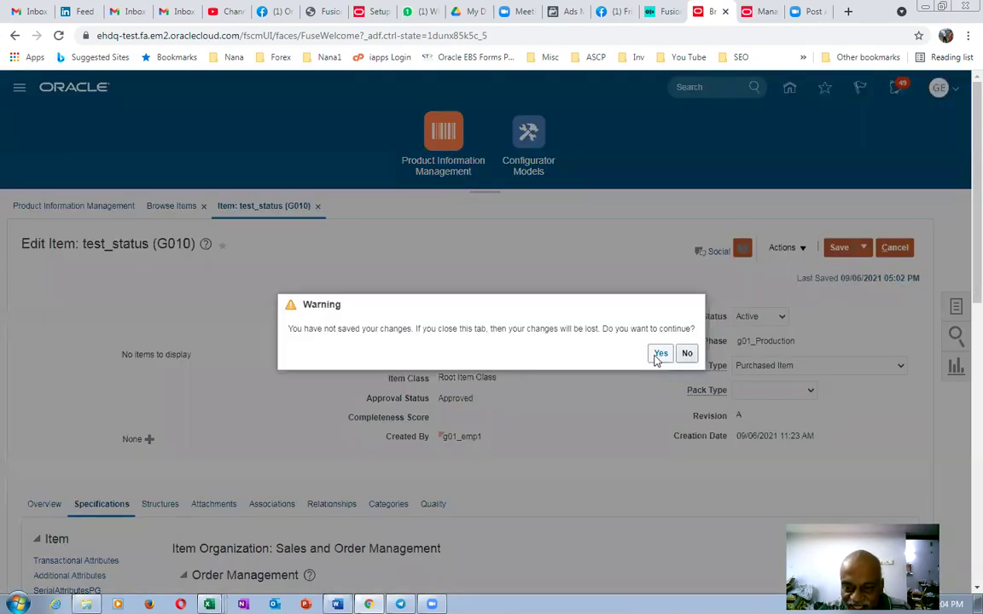
click(659, 353)
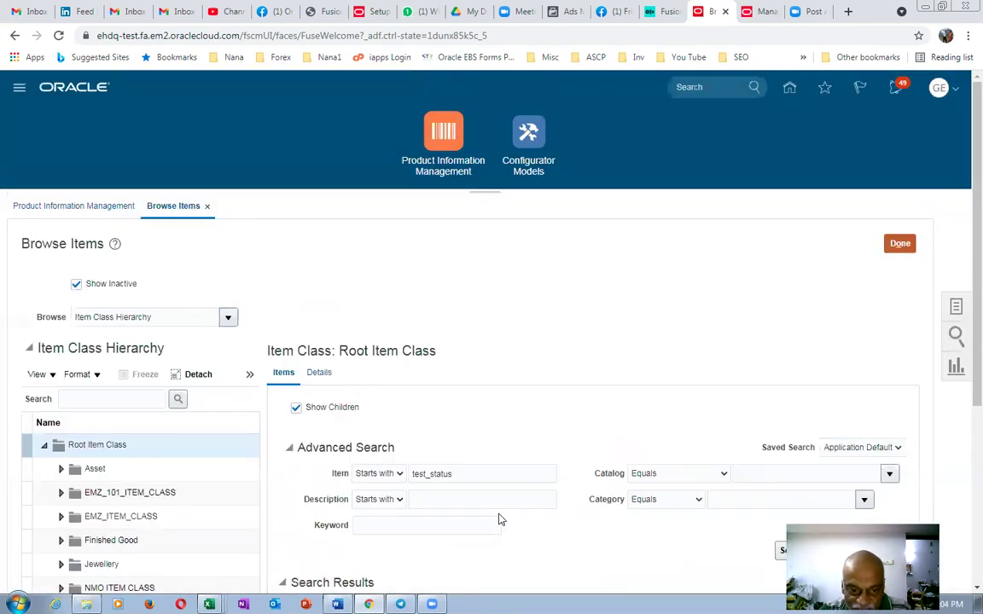
Reopen test_status in G010 and set Purchased to Yes in its Purchasing specifications.
scroll(501, 519, down, 3)
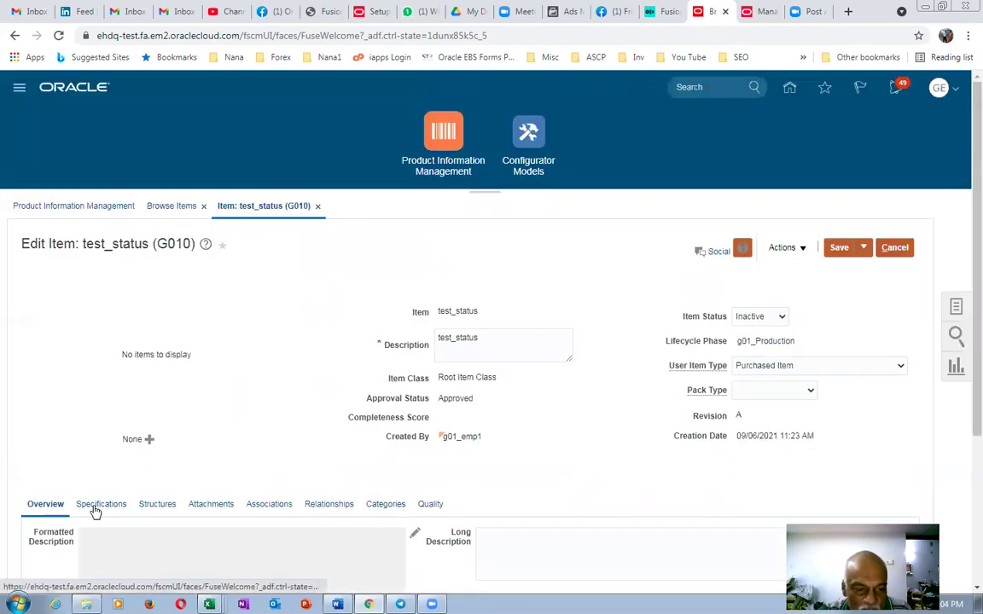
click(96, 509)
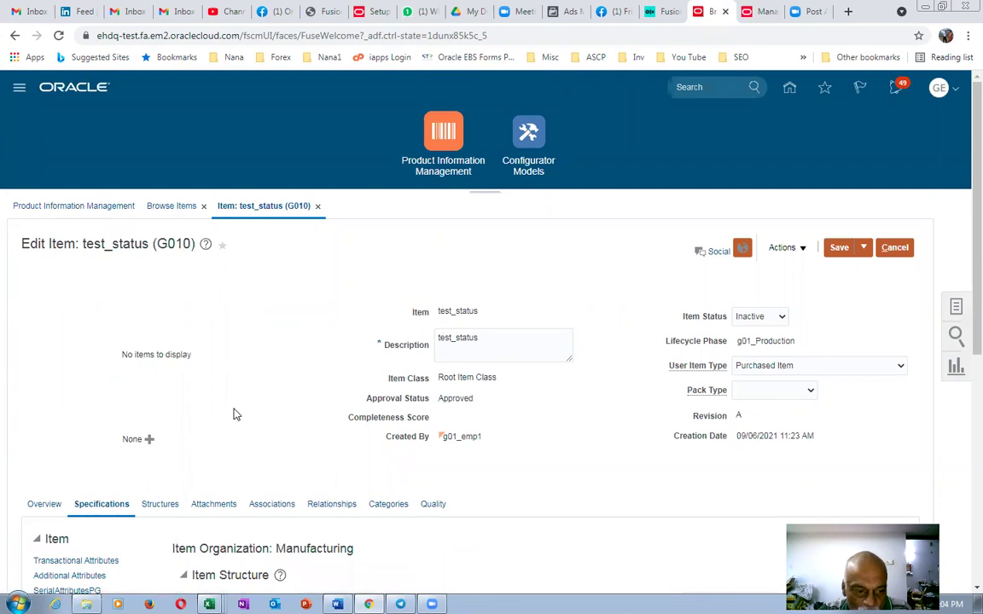
scroll(236, 414, down, 3)
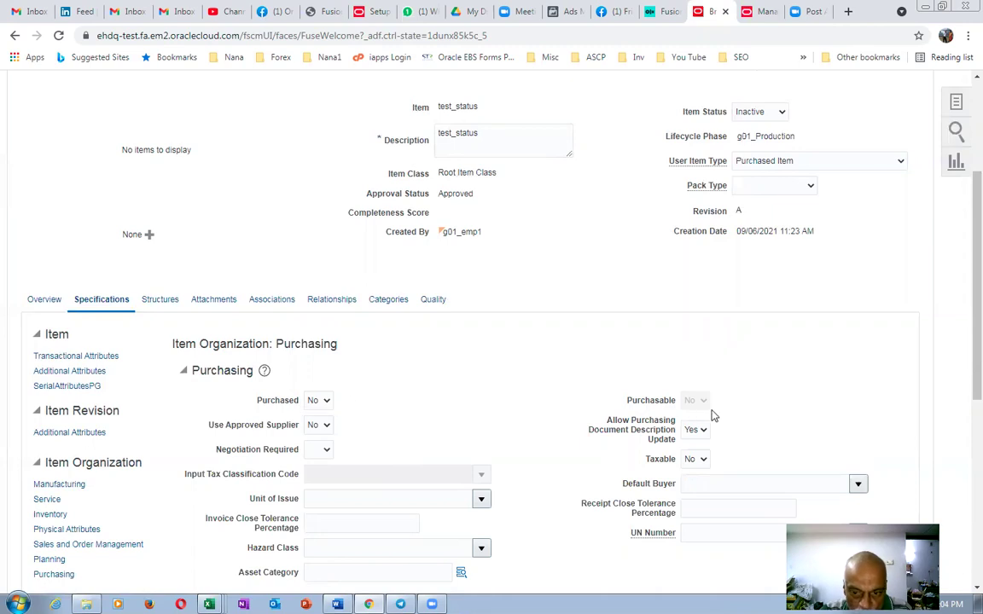
click(317, 402)
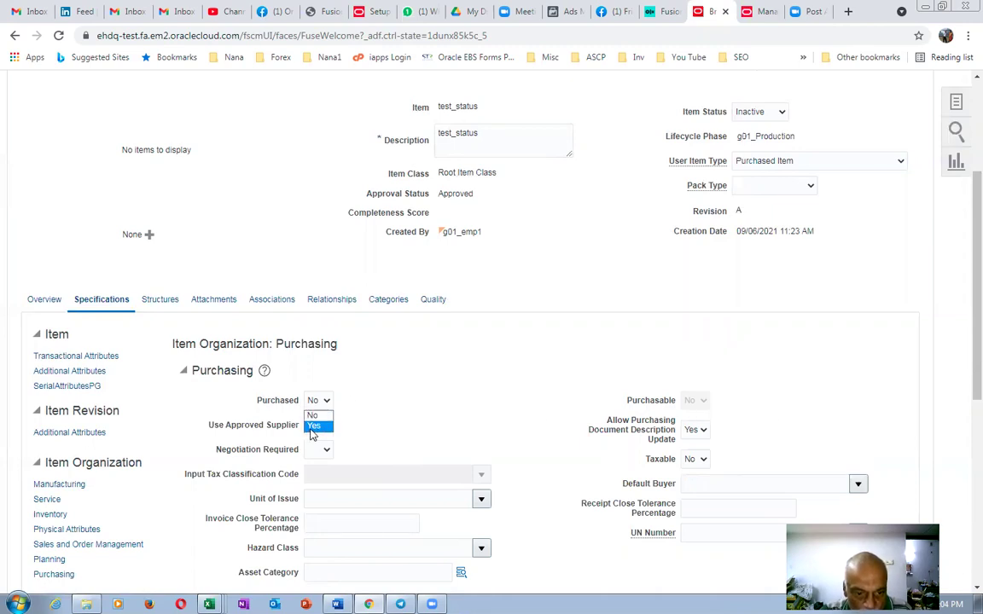
click(313, 427)
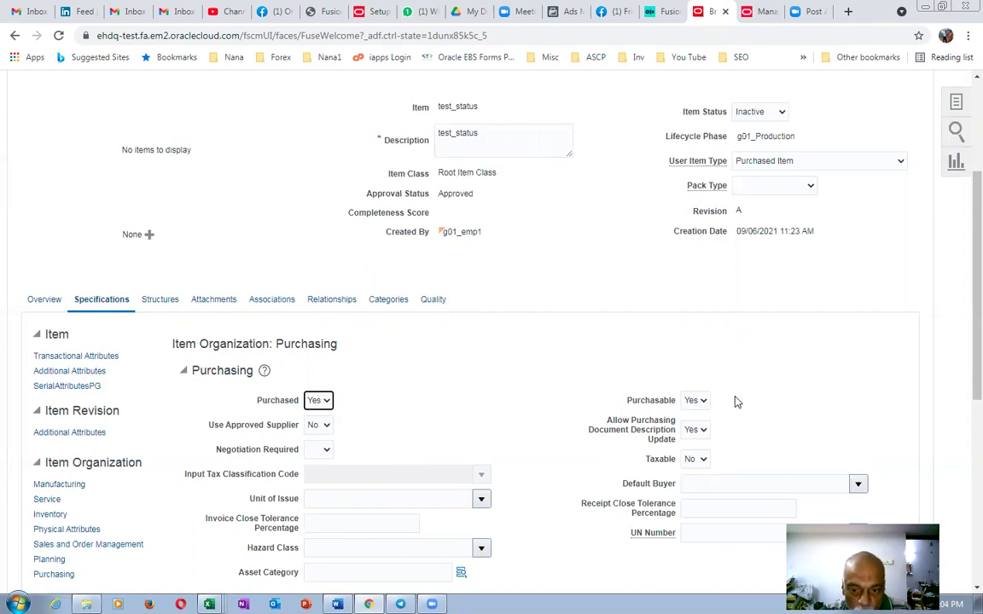
Set Customer Ordered to Yes in the item's Sales and Order Management specifications and check how the dependent order attributes respond.
click(128, 545)
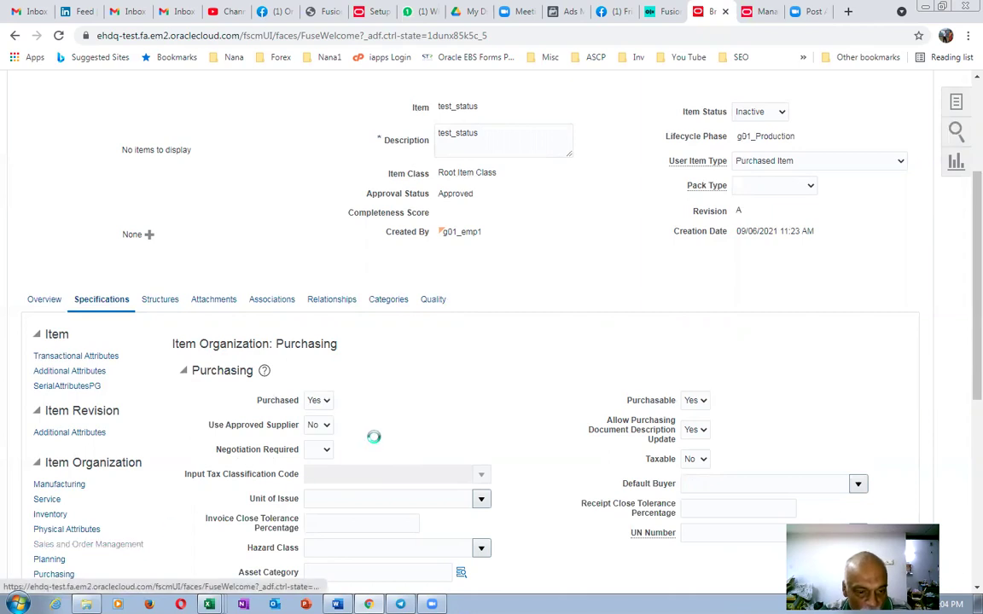
scroll(454, 408, down, 2)
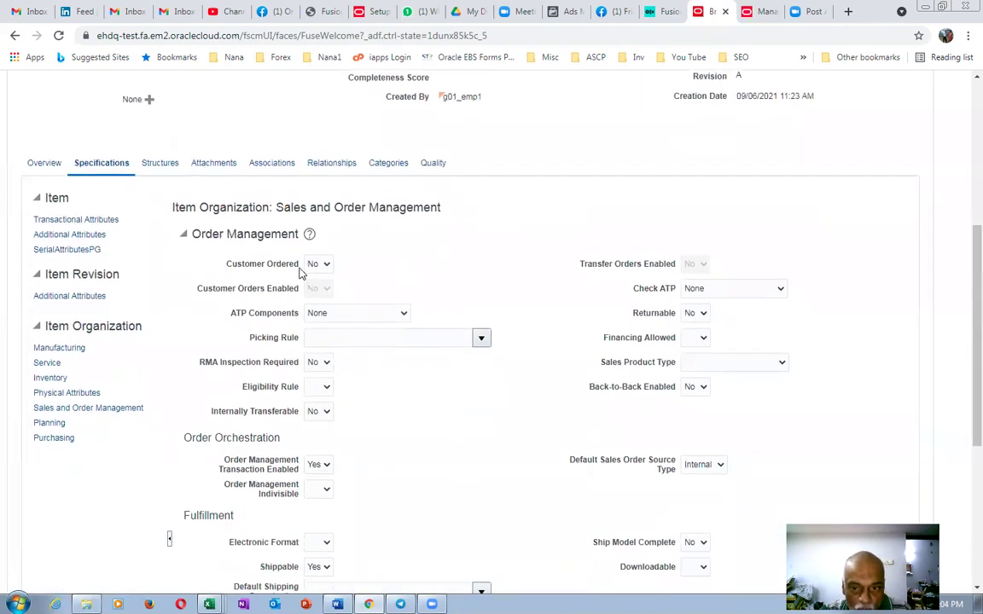
click(323, 269)
click(318, 288)
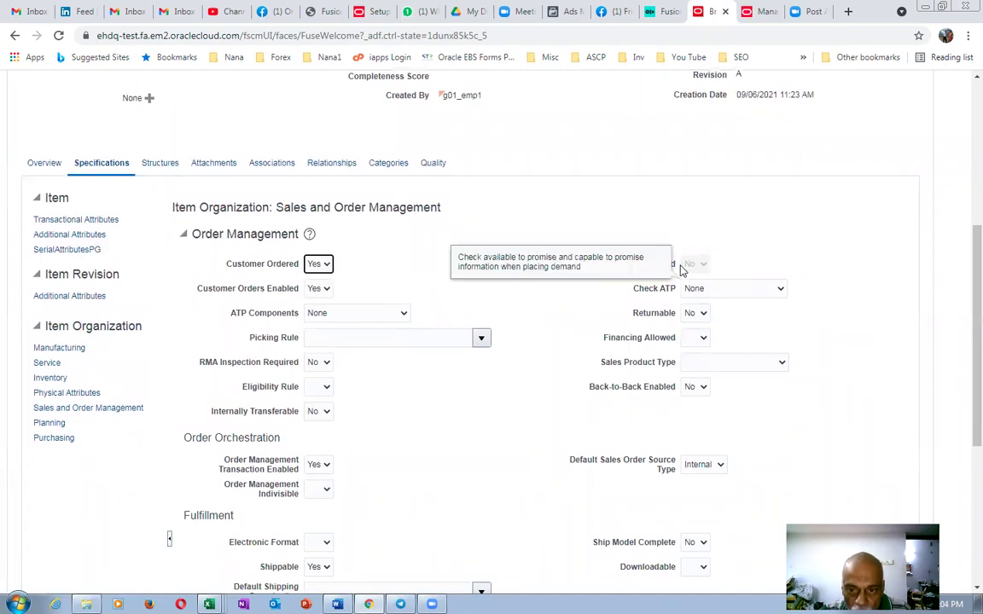
click(319, 288)
click(314, 279)
click(317, 265)
click(319, 287)
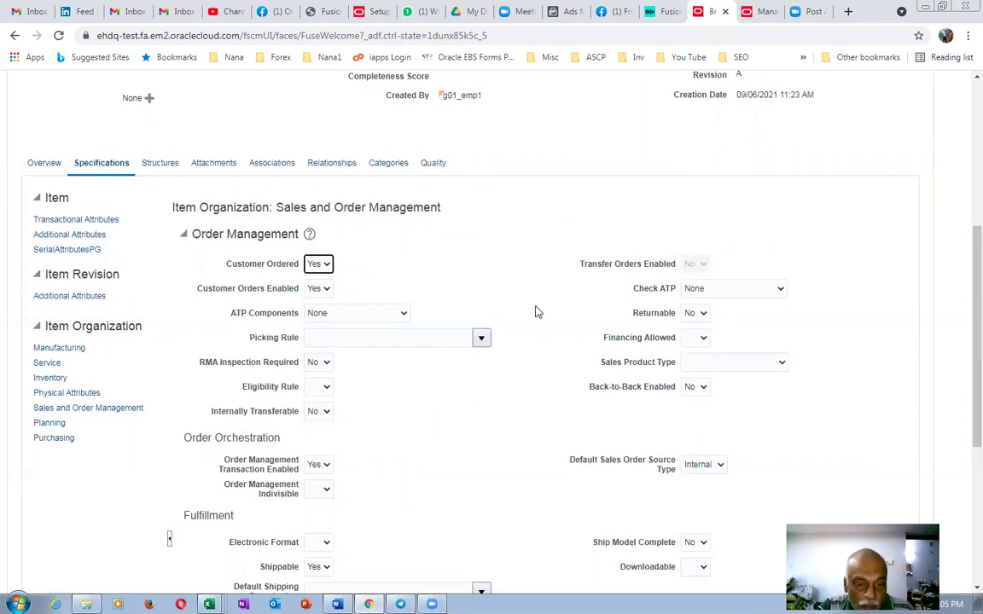
scroll(535, 313, up, 4)
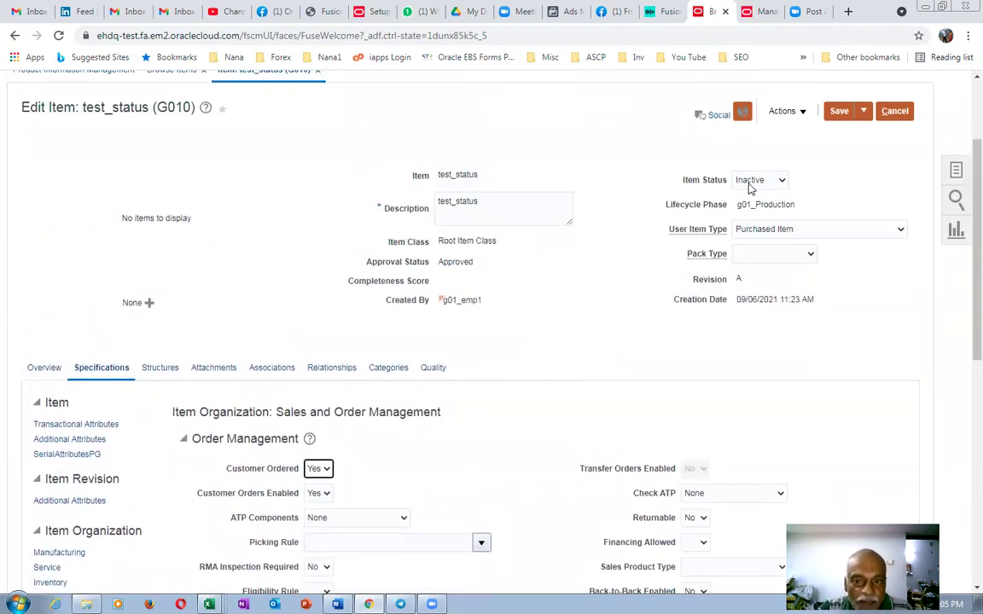
scroll(120, 431, down, 1)
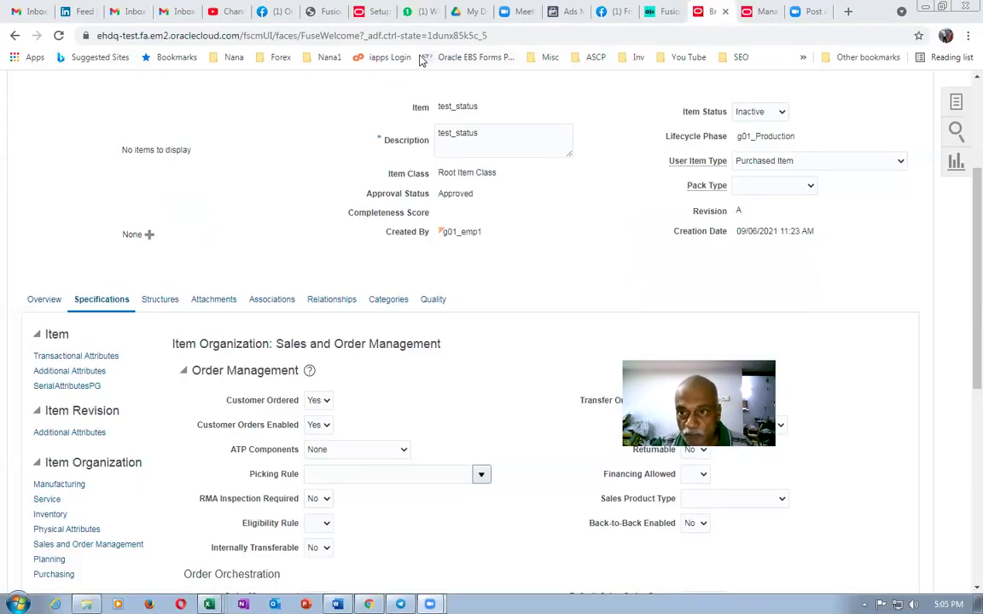
Open the training page oraclenana.com/invpo in a new browser tab.
key(ctrl+t)
text(or)
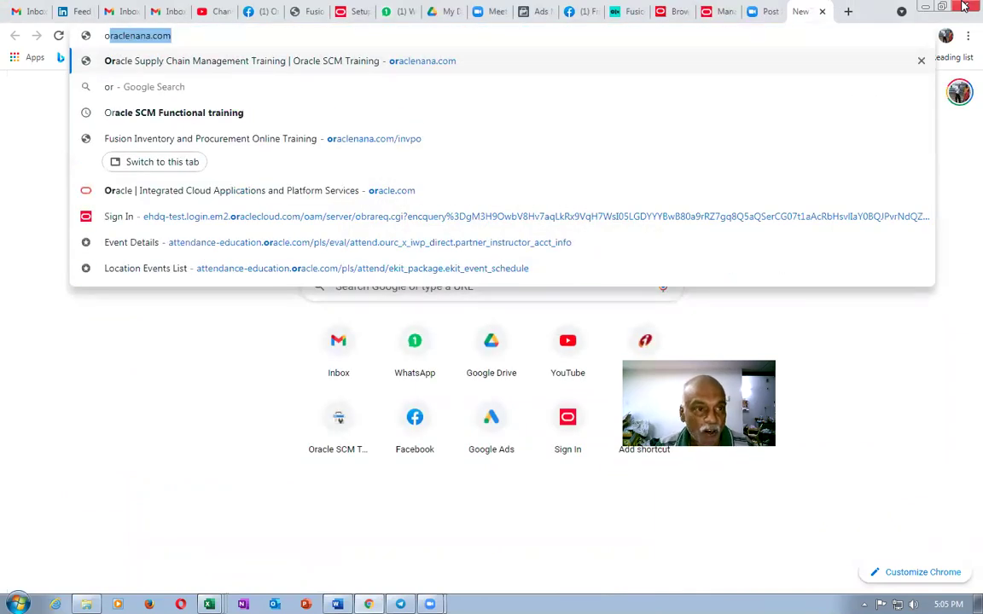
key(Right)
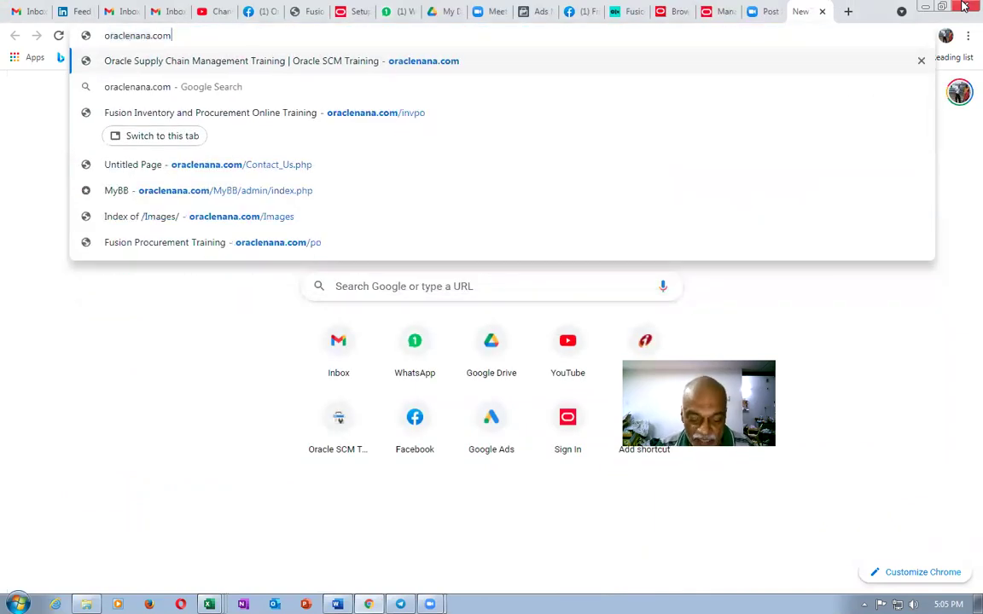
text(/inpo)
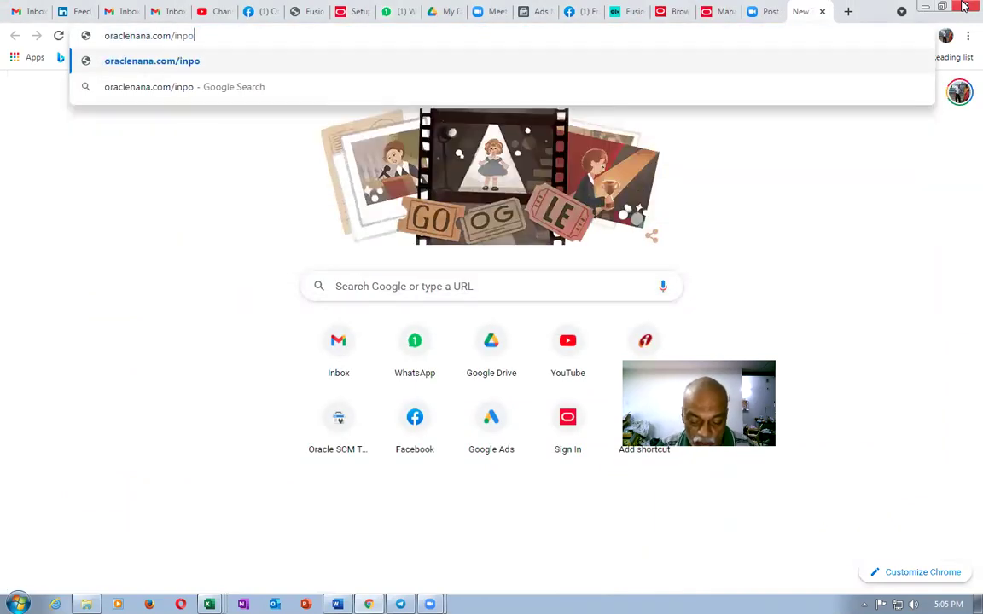
key(Return)
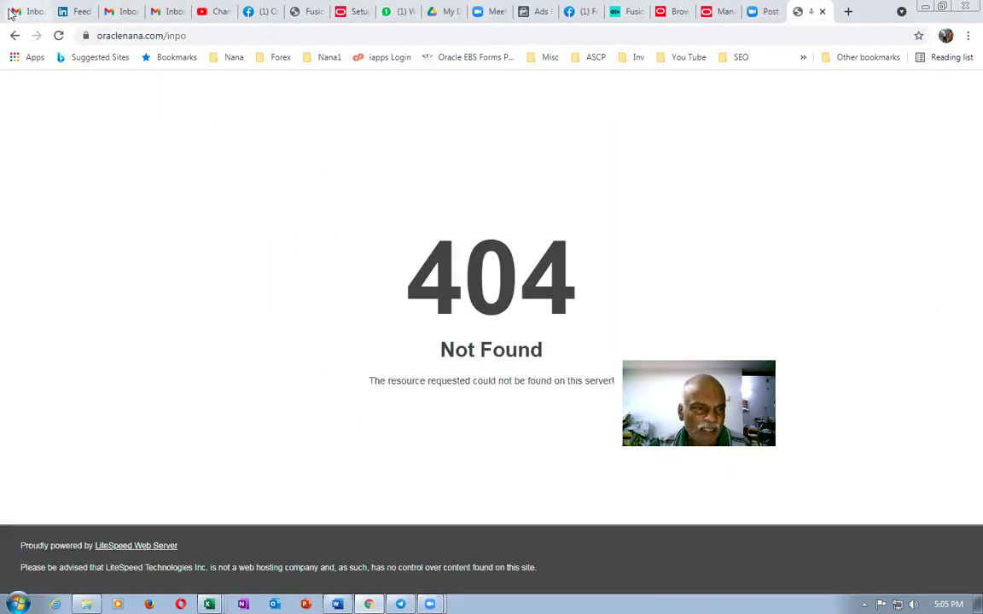
click(211, 33)
click(223, 34)
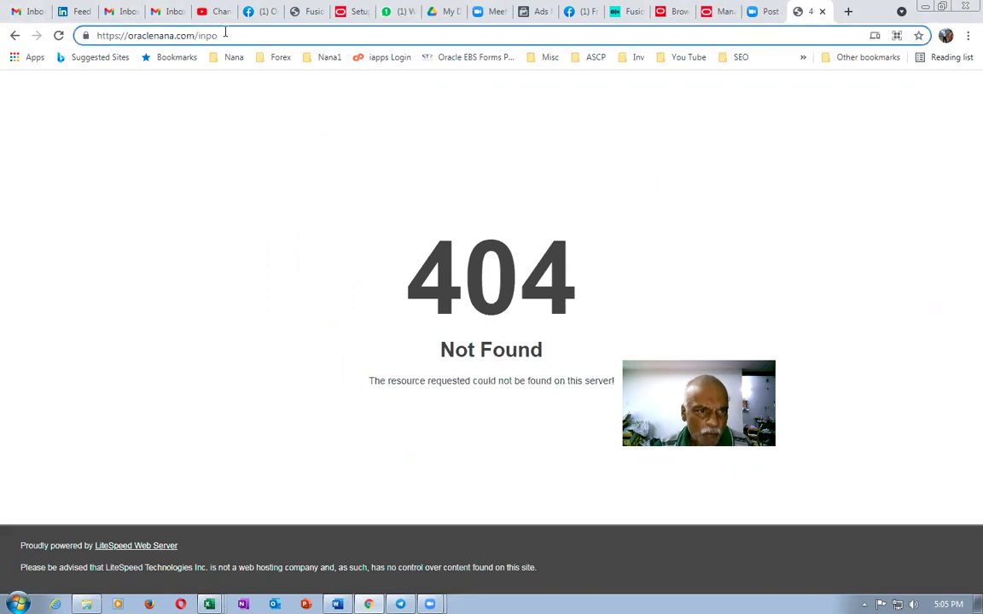
text(v)
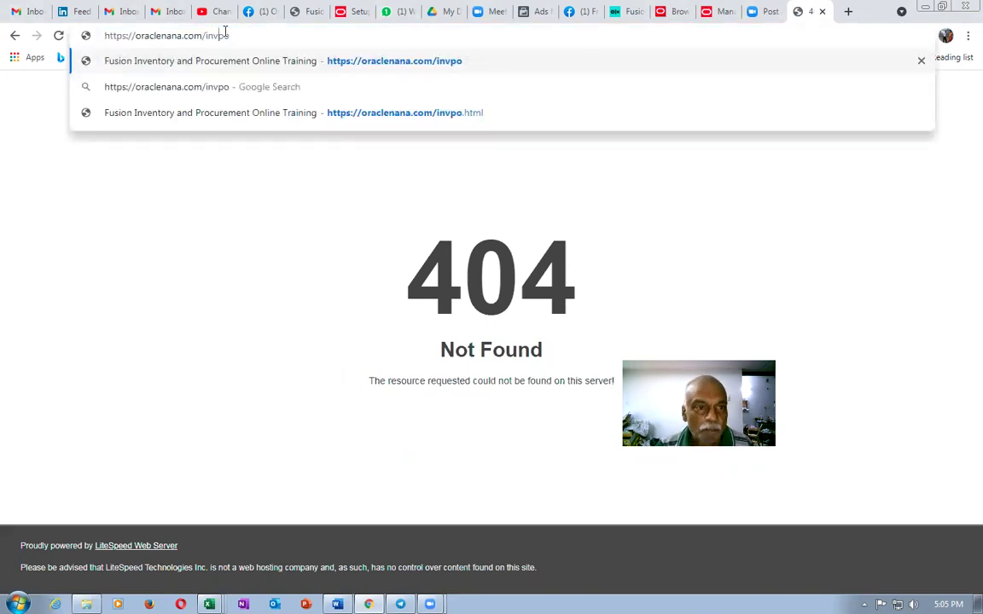
key(Return)
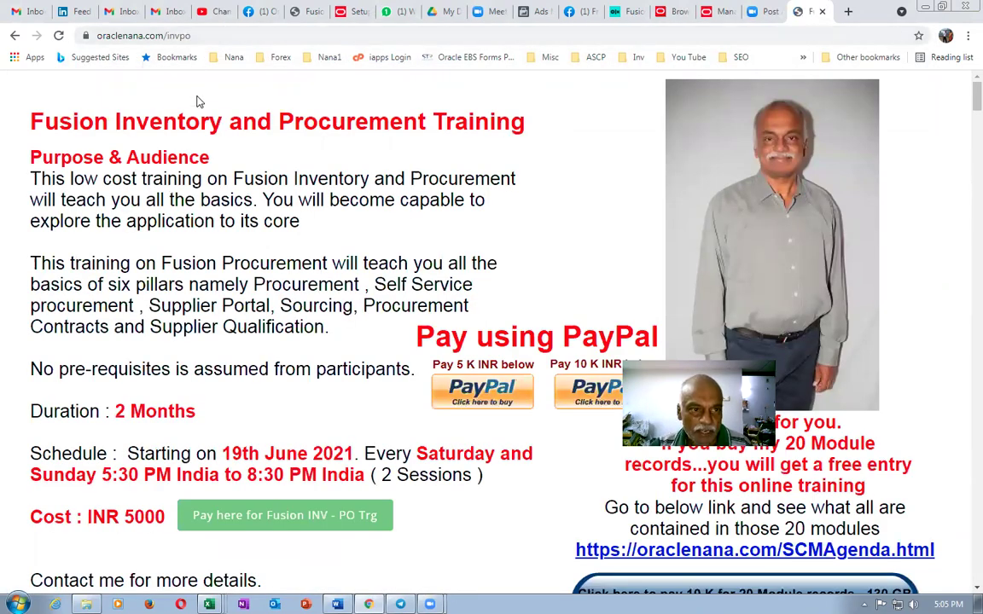
Examine the training page's schedule, cost and payment options, and the topics of the Fusion Inventory and Procurement Work Sheet.
scroll(205, 333, down, 3)
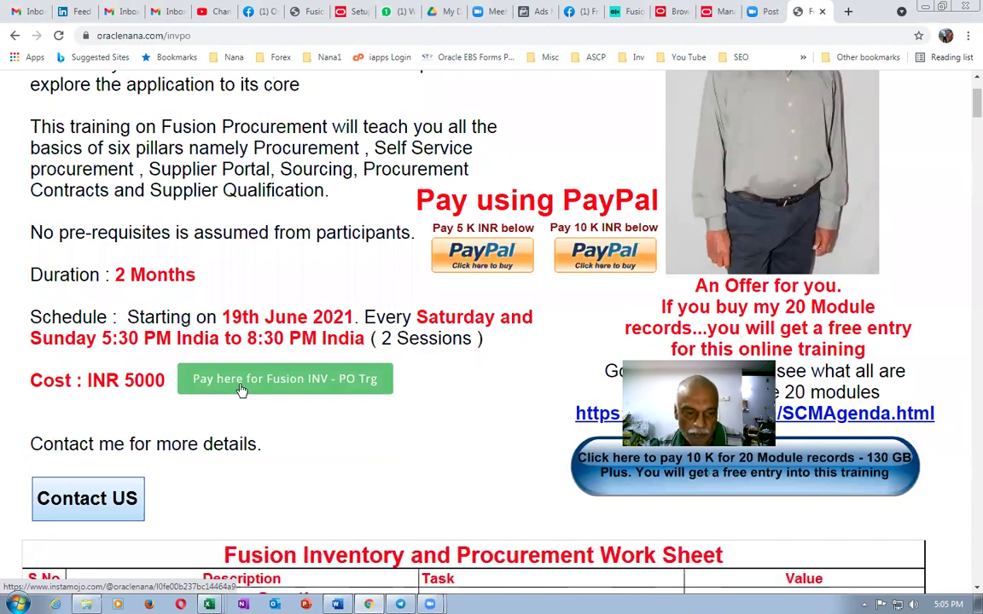
scroll(242, 390, down, 4)
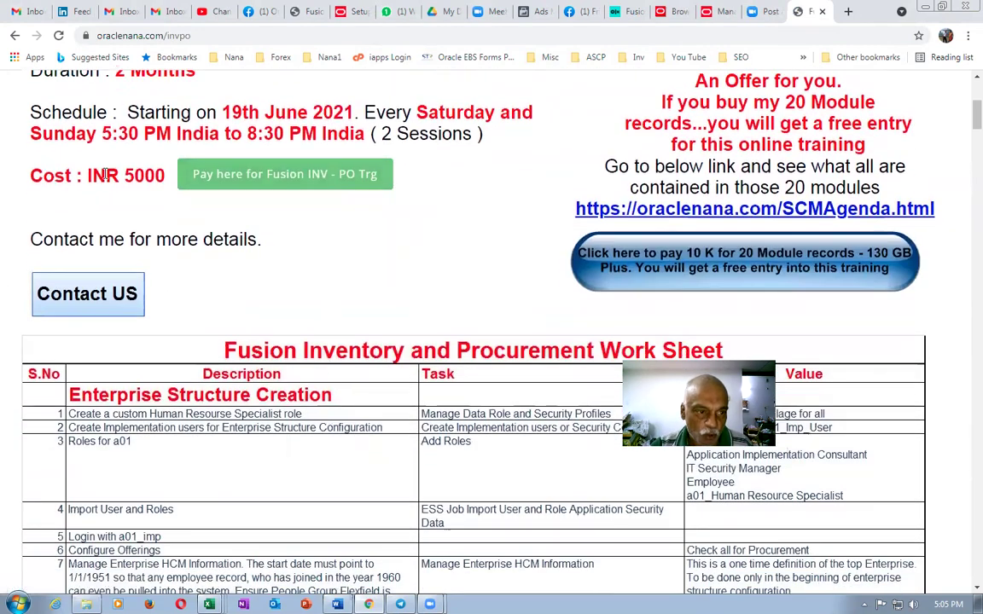
drag(103, 174, 120, 175)
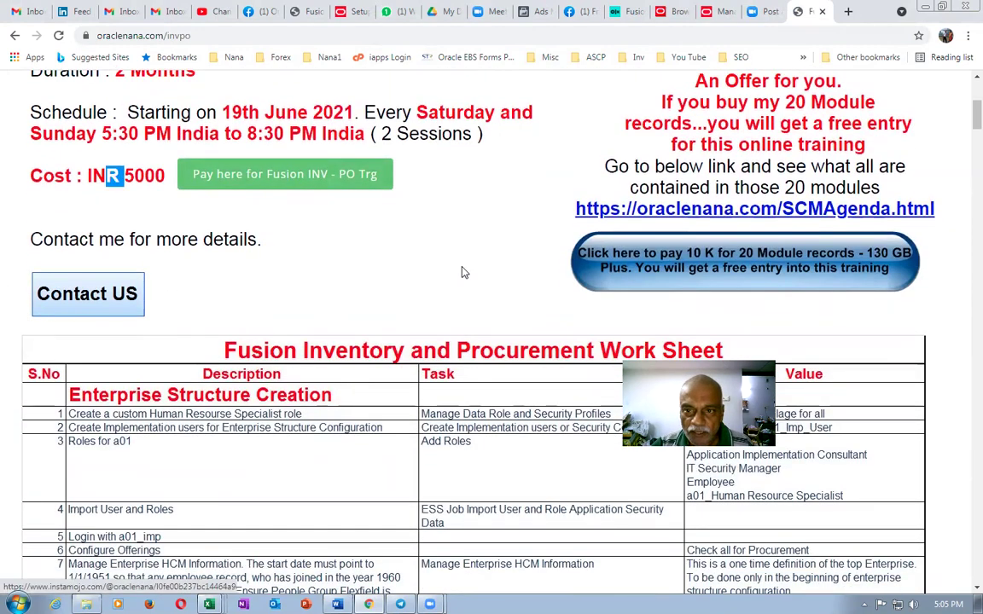
scroll(388, 428, down, 12)
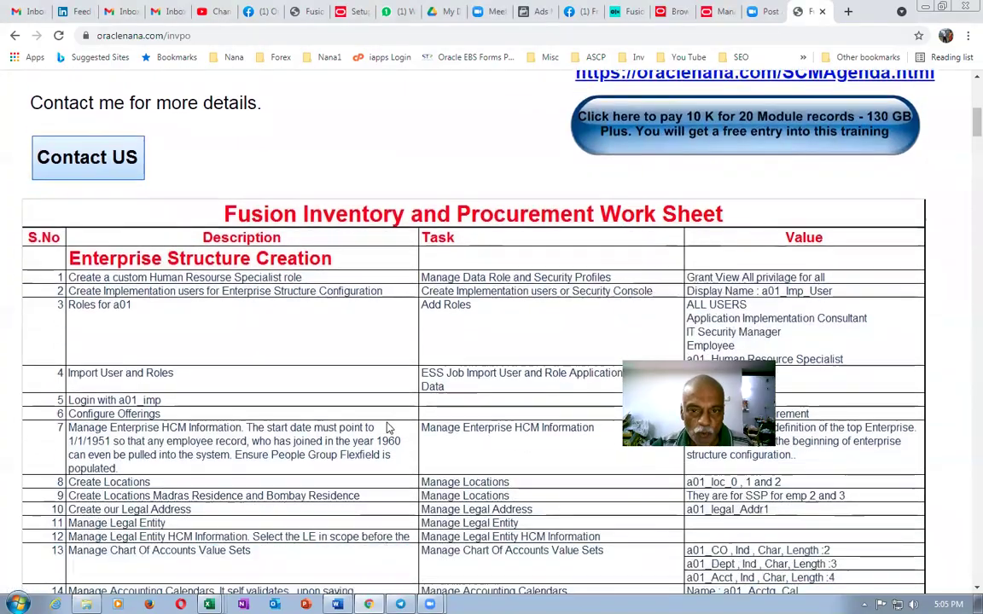
scroll(388, 428, down, 17)
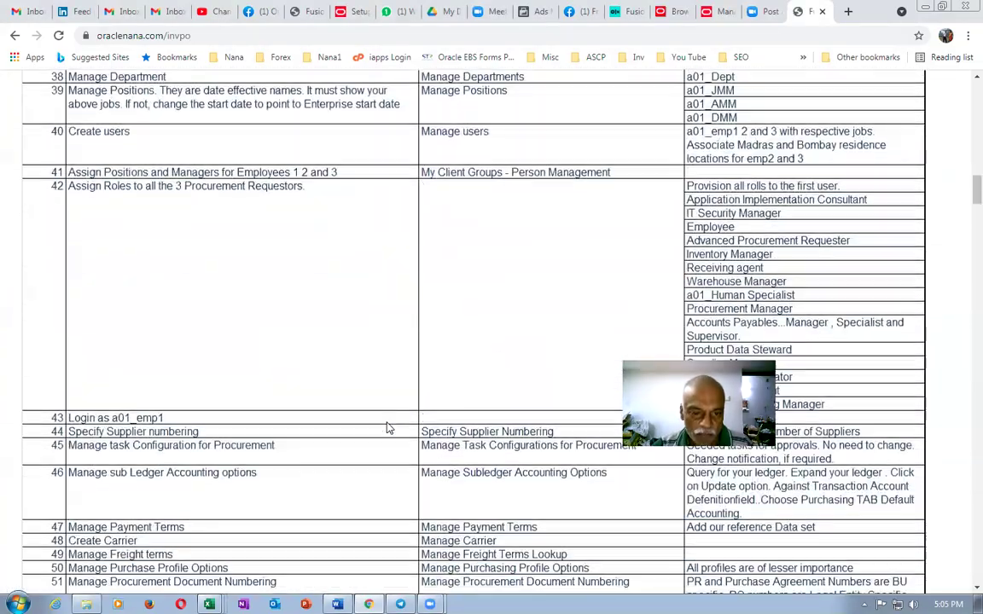
scroll(388, 428, down, 16)
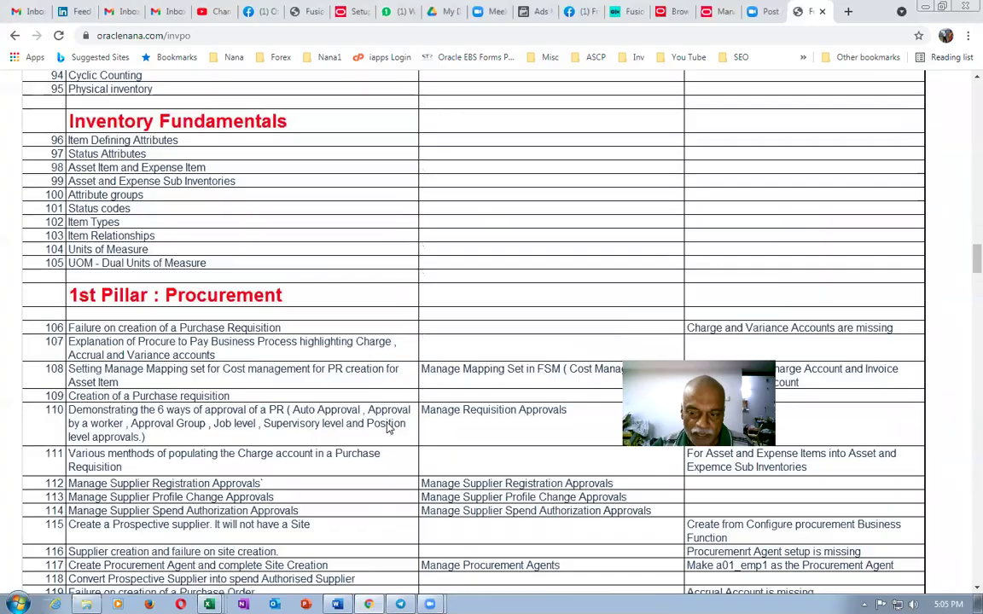
scroll(388, 429, down, 17)
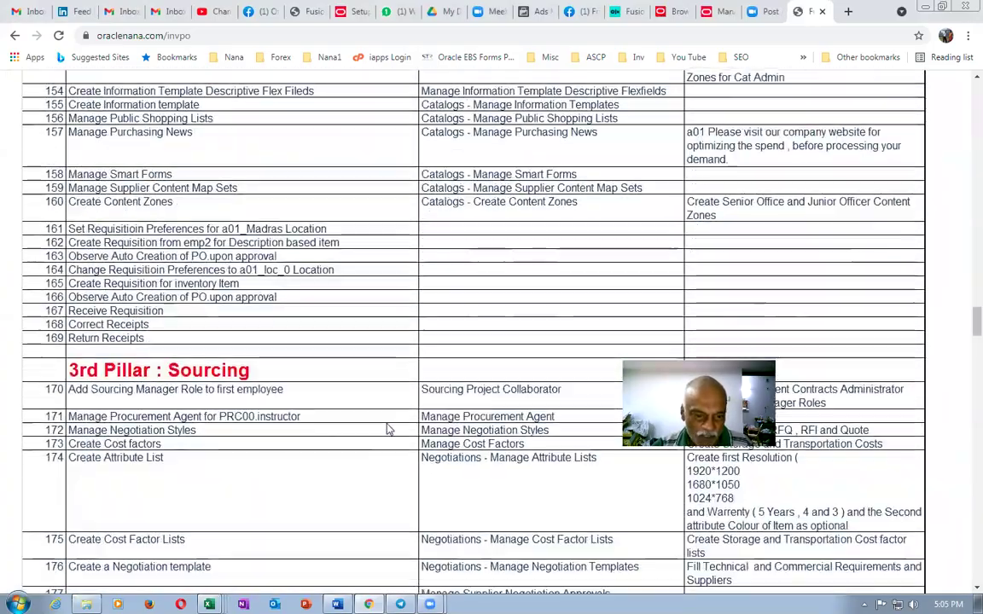
scroll(389, 429, down, 16)
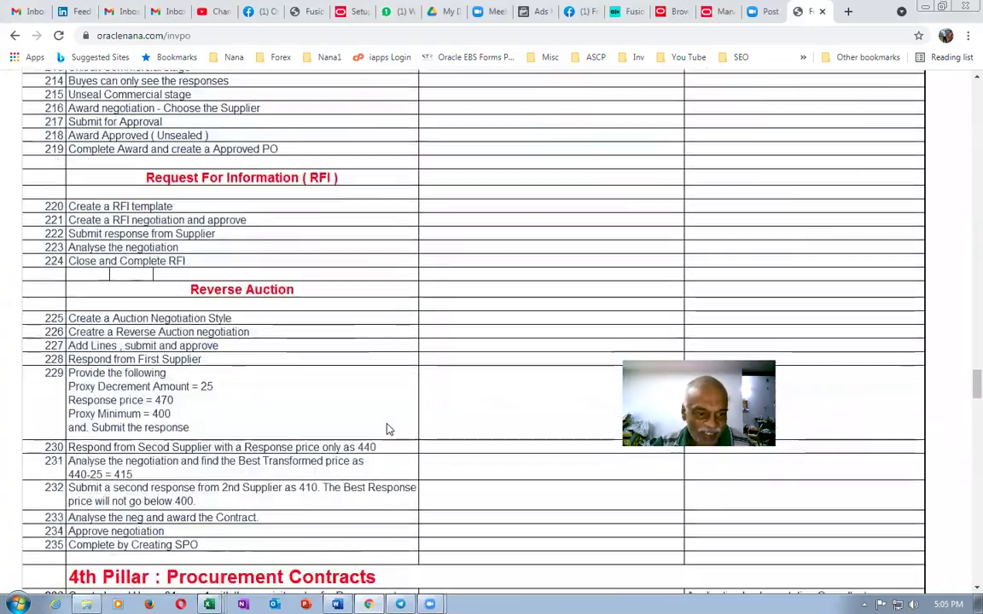
scroll(388, 428, up, 20)
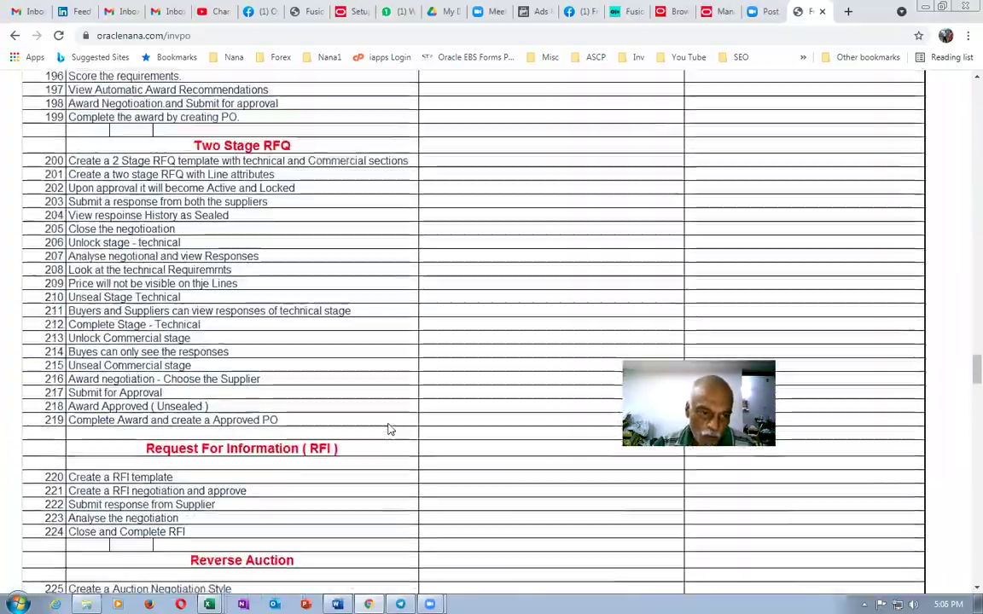
scroll(388, 429, up, 20)
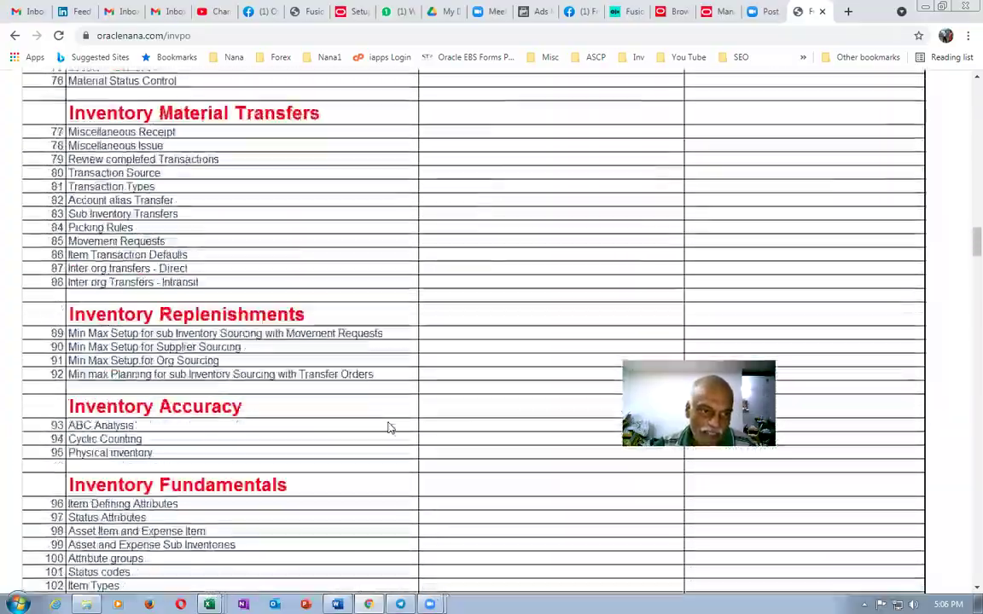
scroll(389, 429, up, 20)
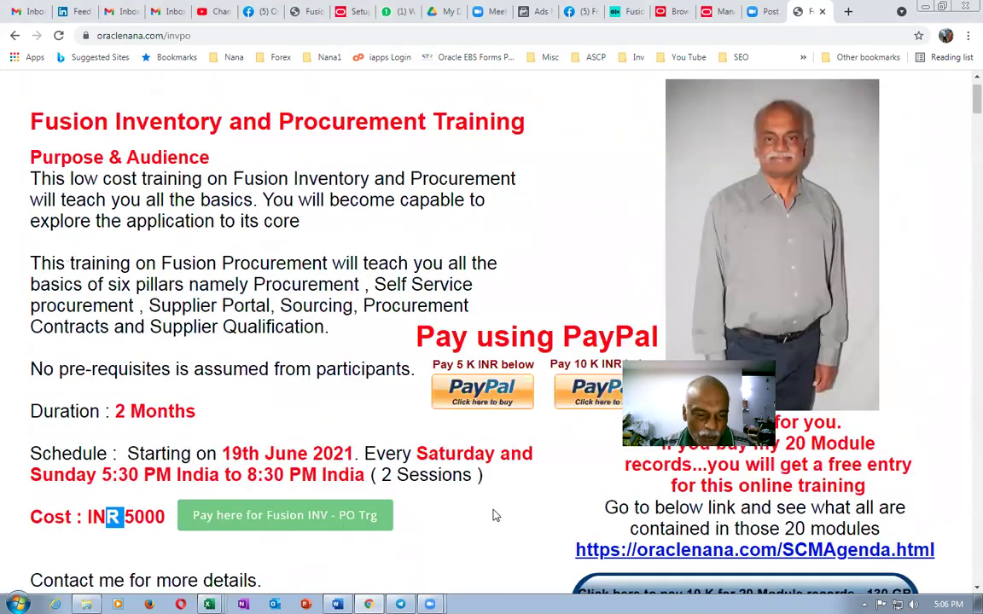
Highlight the INR 5000 course cost and review the payment details on the training page.
click(490, 517)
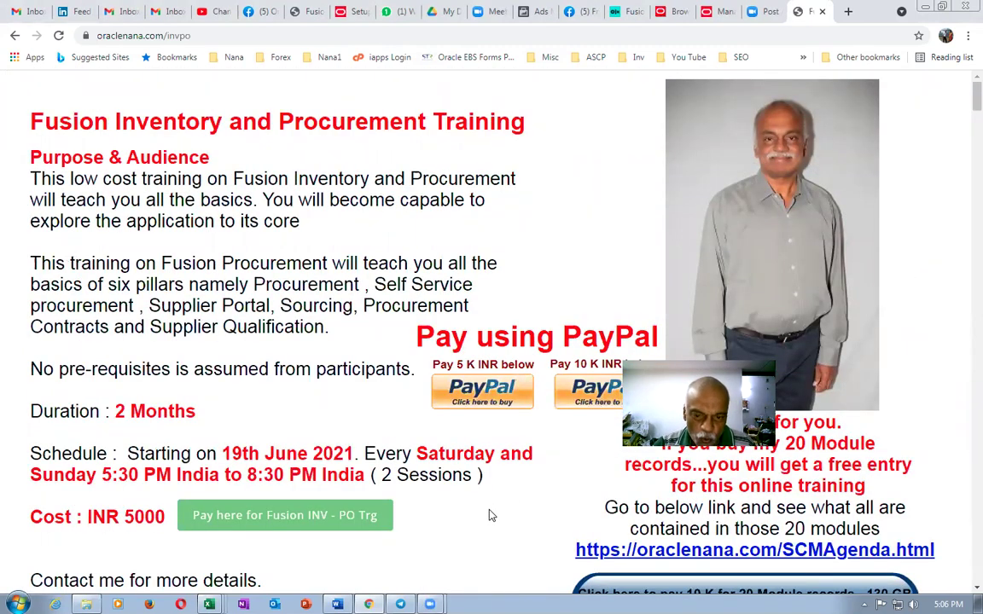
scroll(491, 514, down, 1)
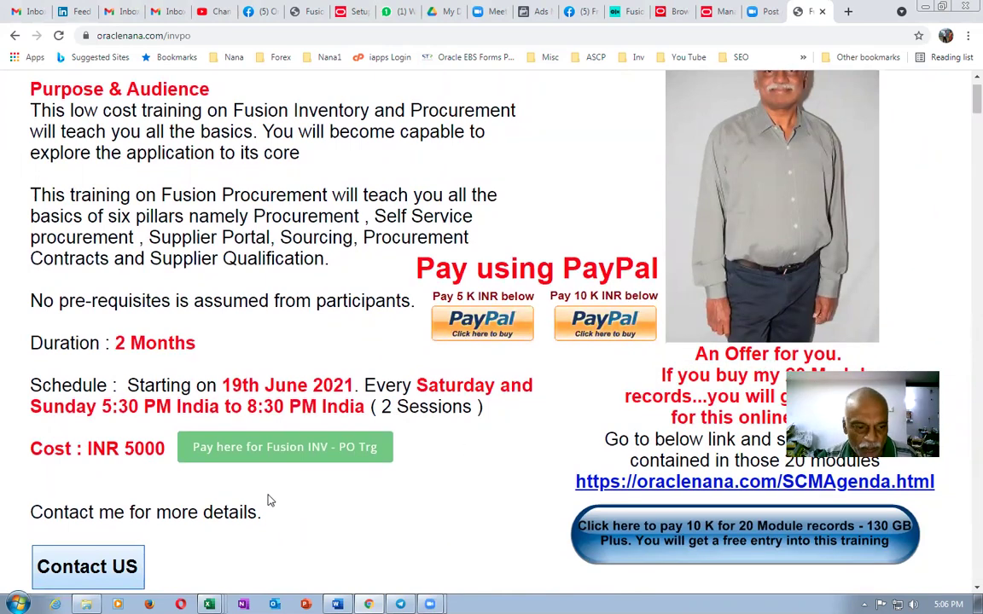
drag(88, 448, 165, 449)
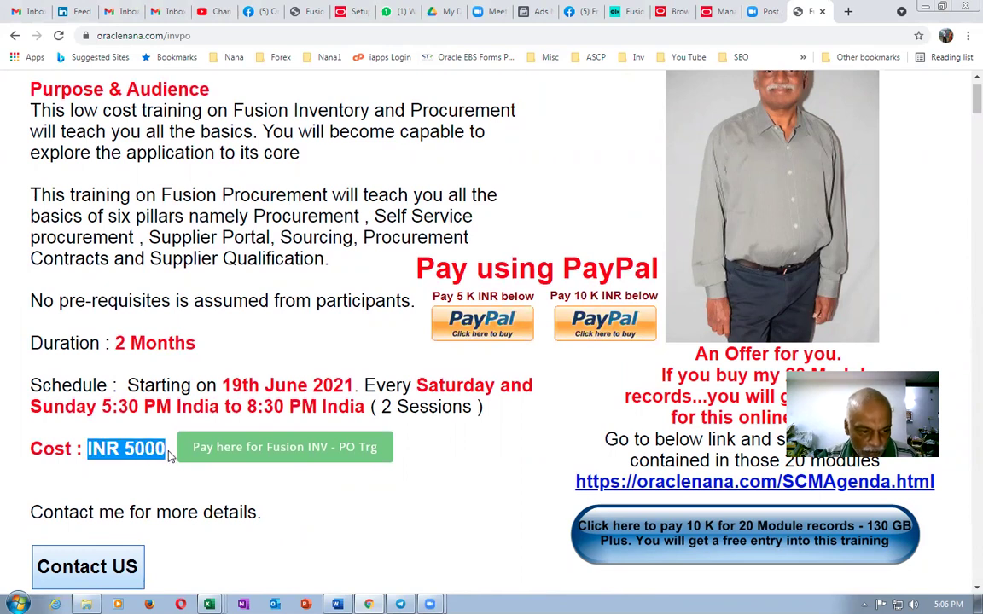
triple_click(335, 534)
scroll(334, 529, up, 2)
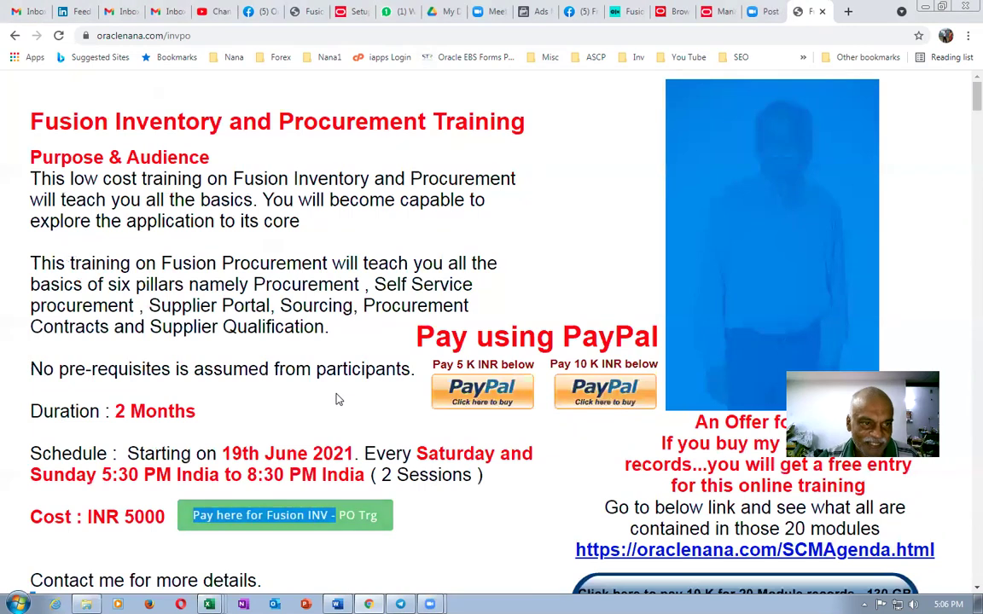